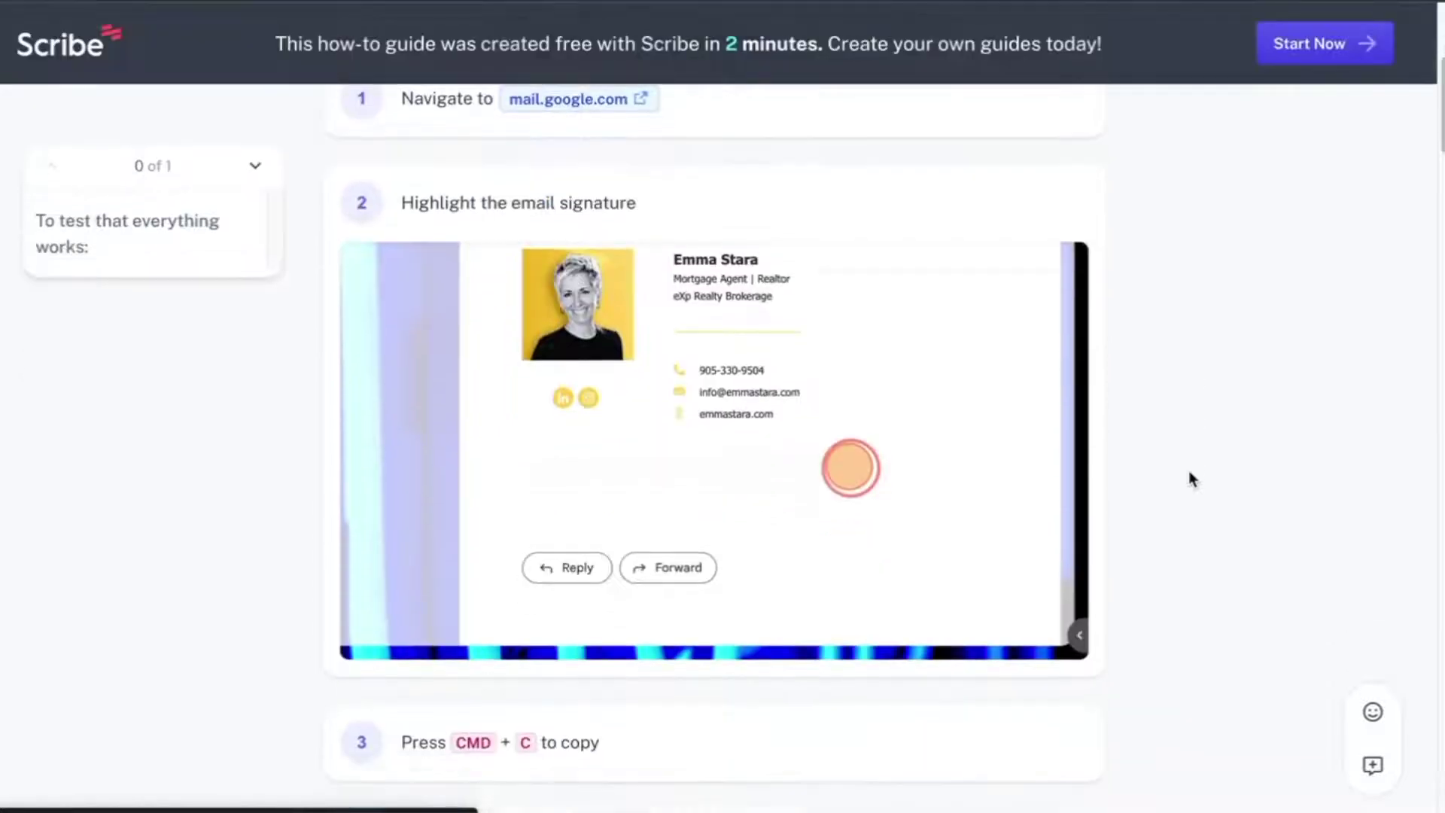
Go to the "To test that everything works:" section of the sample guide
scroll(1190, 474, "down", 1)
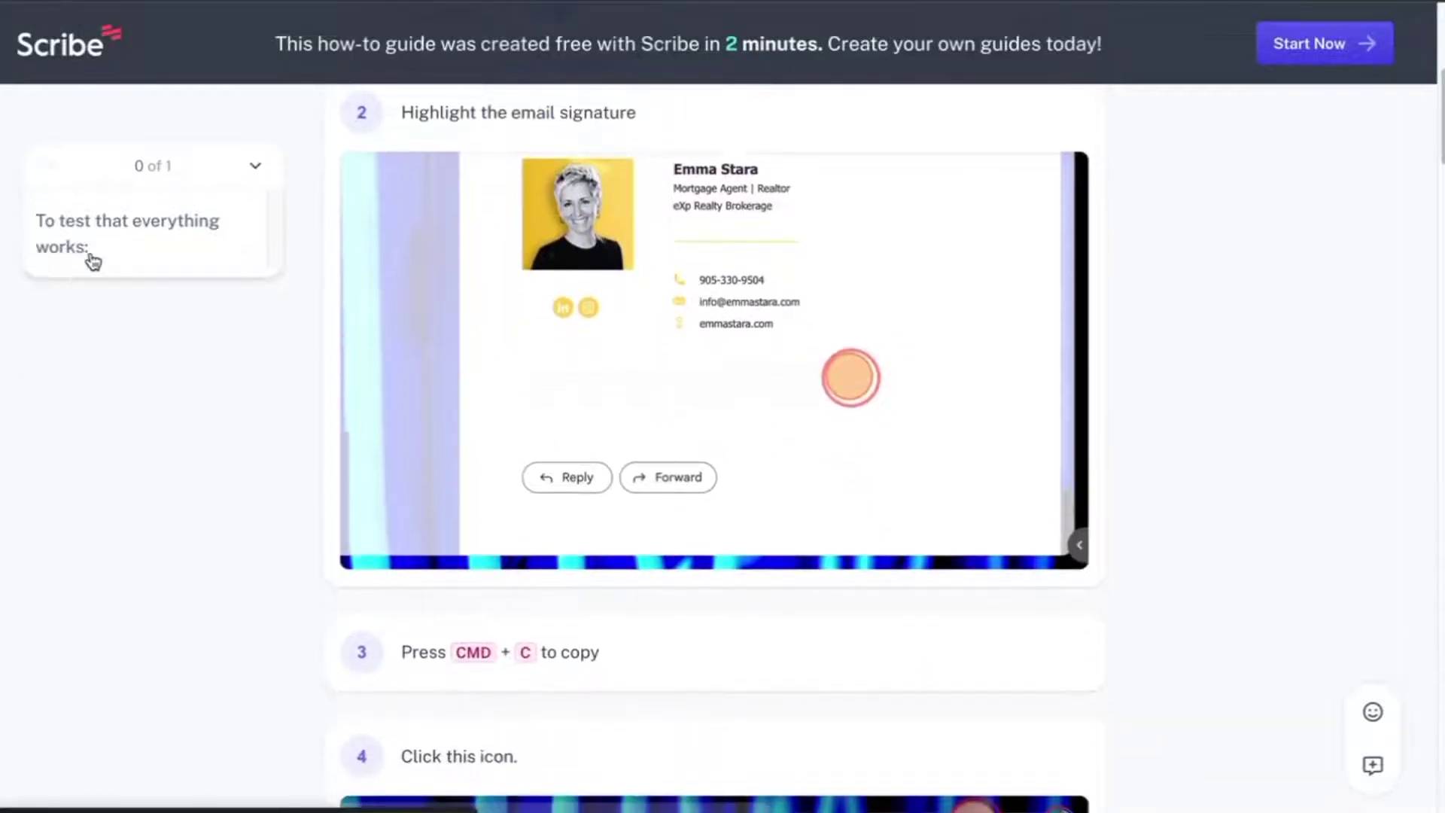
left_click(100, 240)
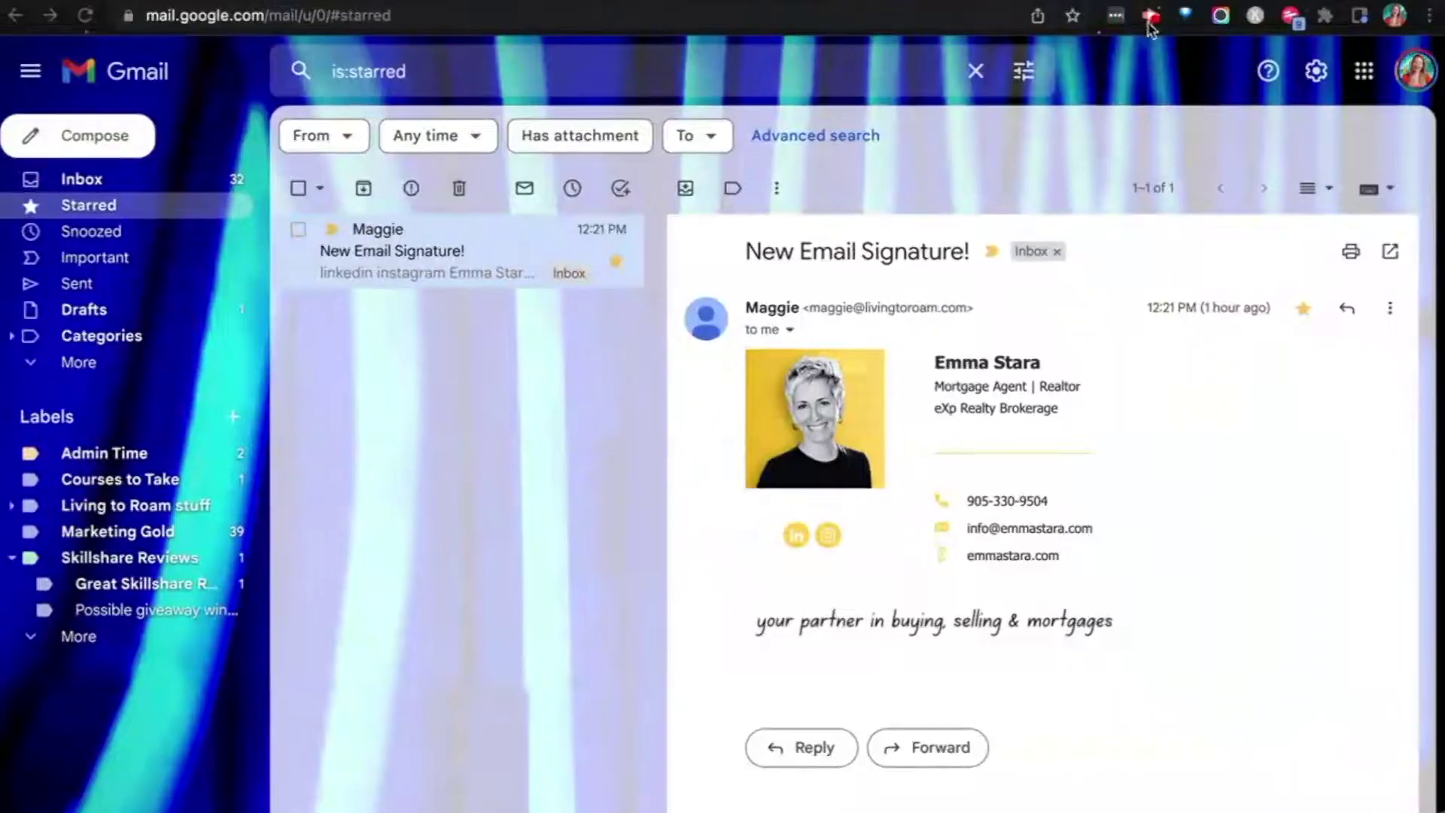
In Gmail, open the Scribe extension and look through the recommended guides from the workspace and the gallery
left_click(1292, 17)
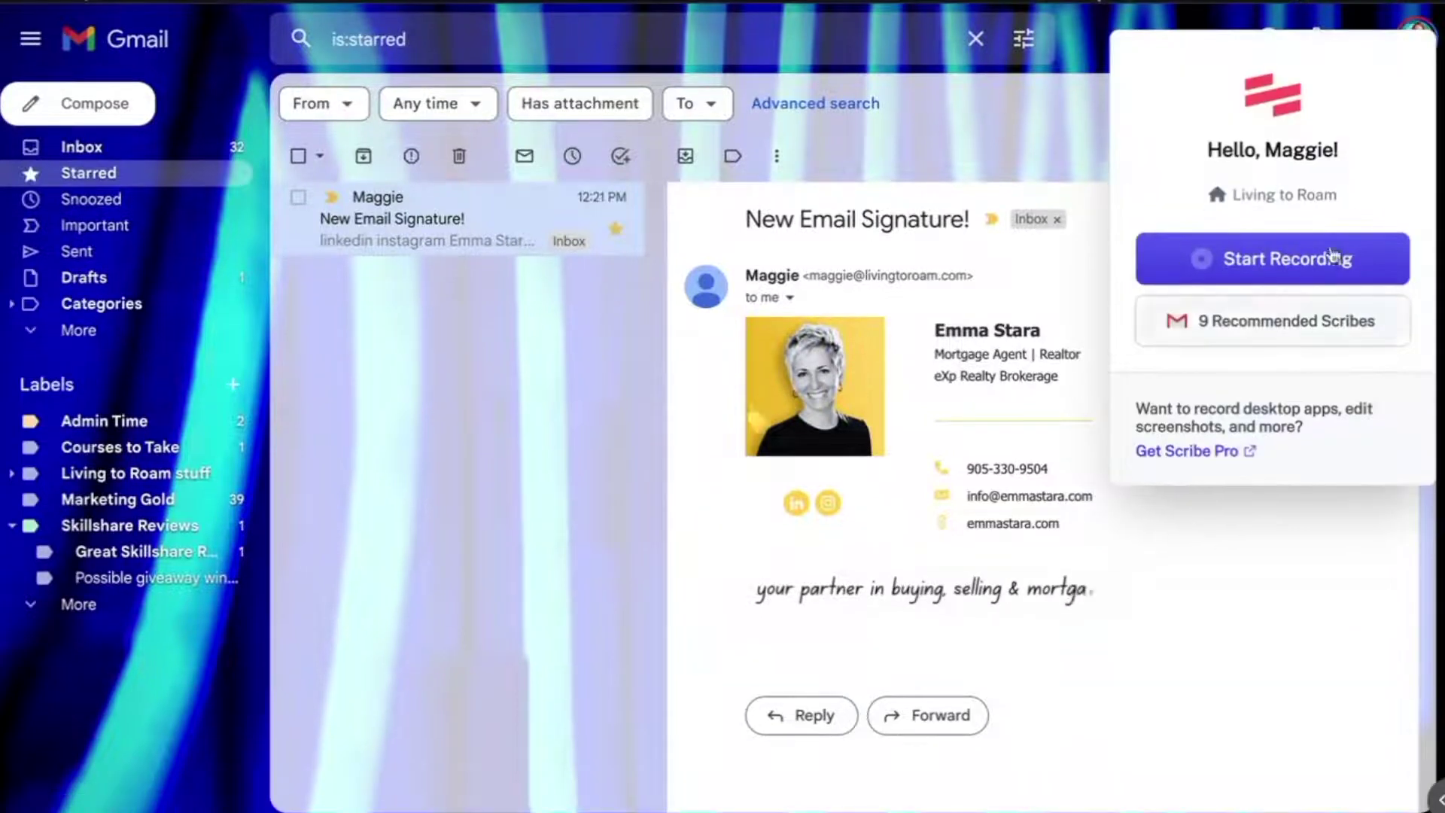
left_click(1310, 330)
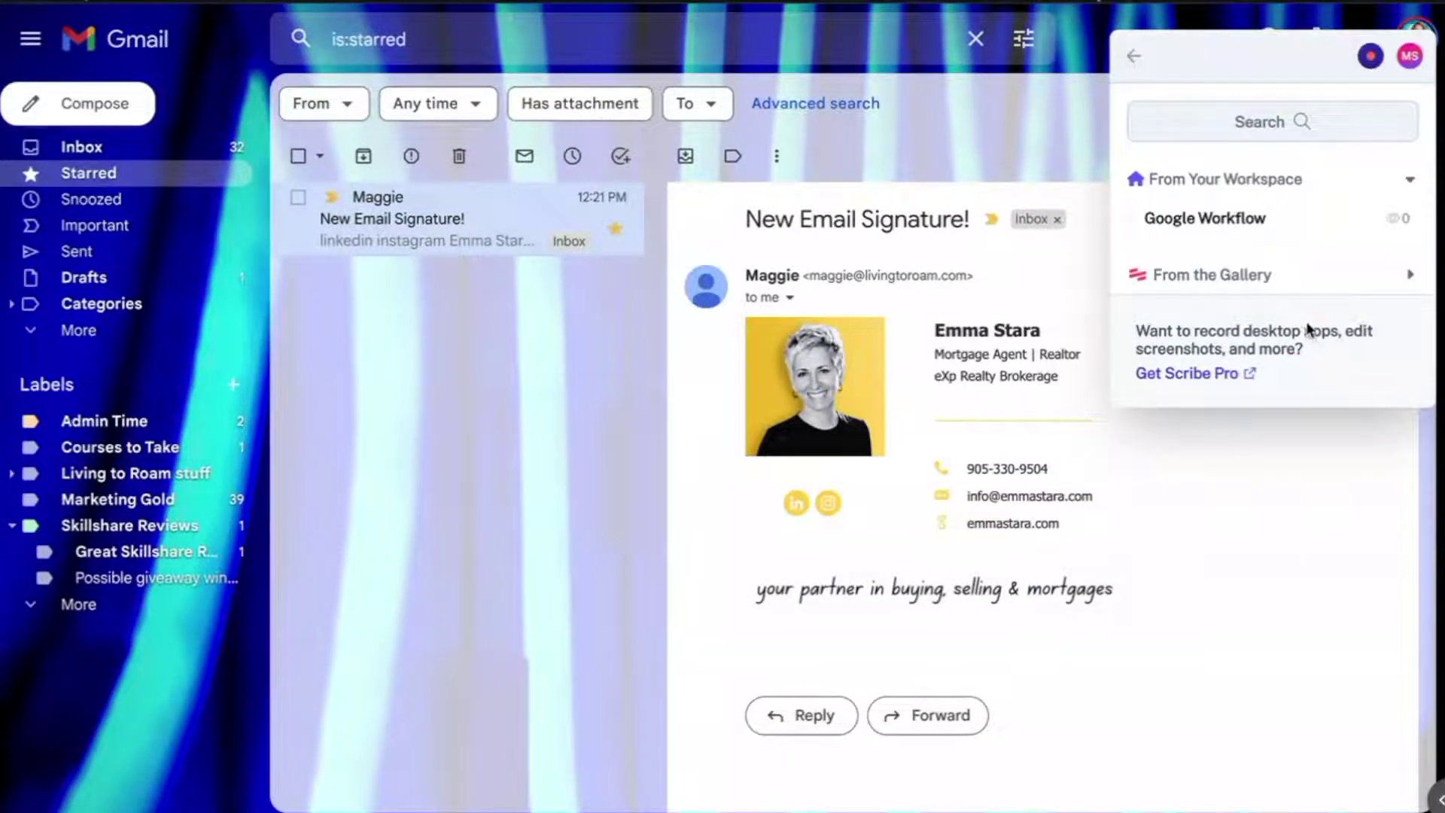
left_click(1213, 275)
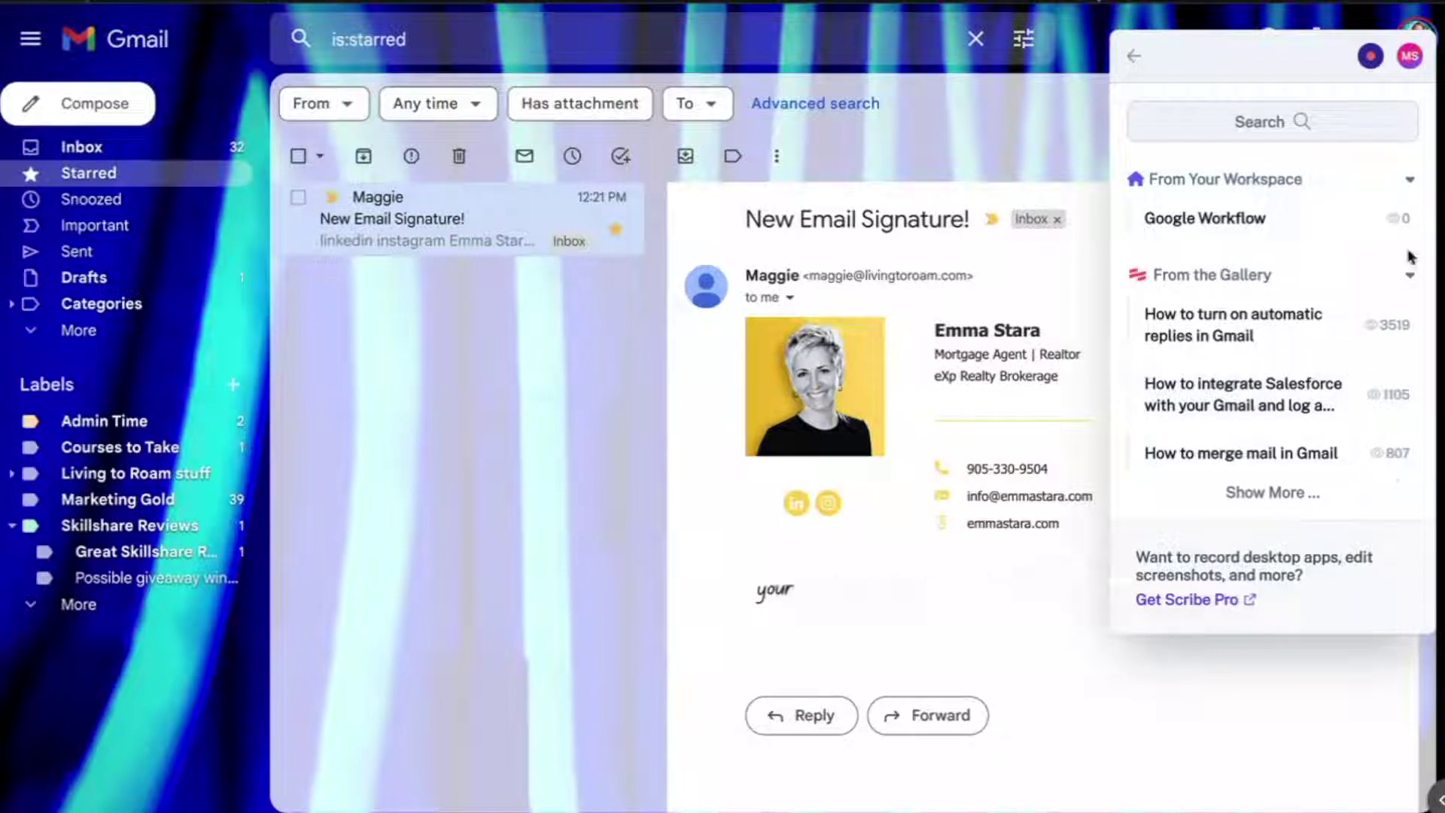
left_click(1407, 279)
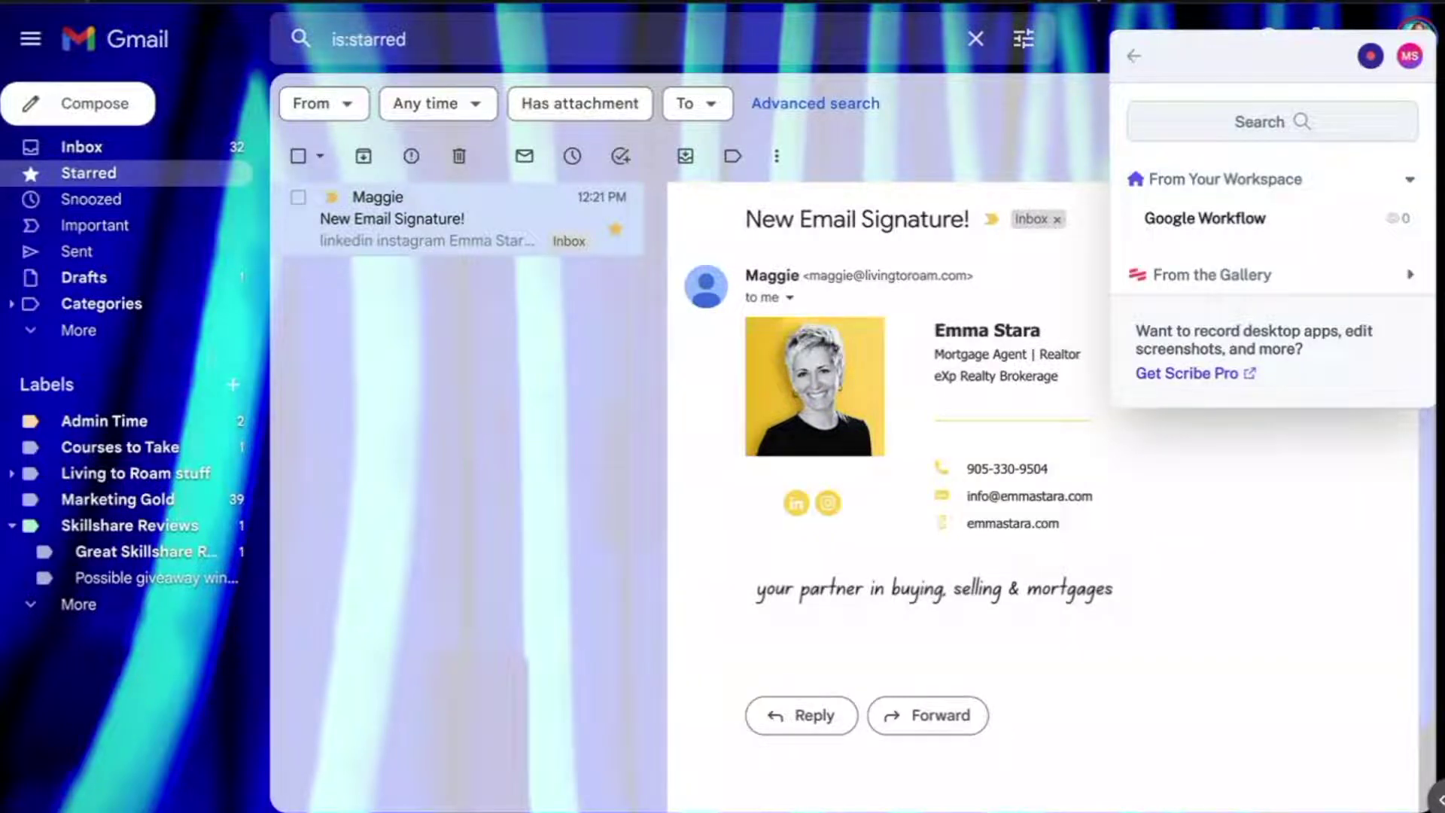
key("Escape")
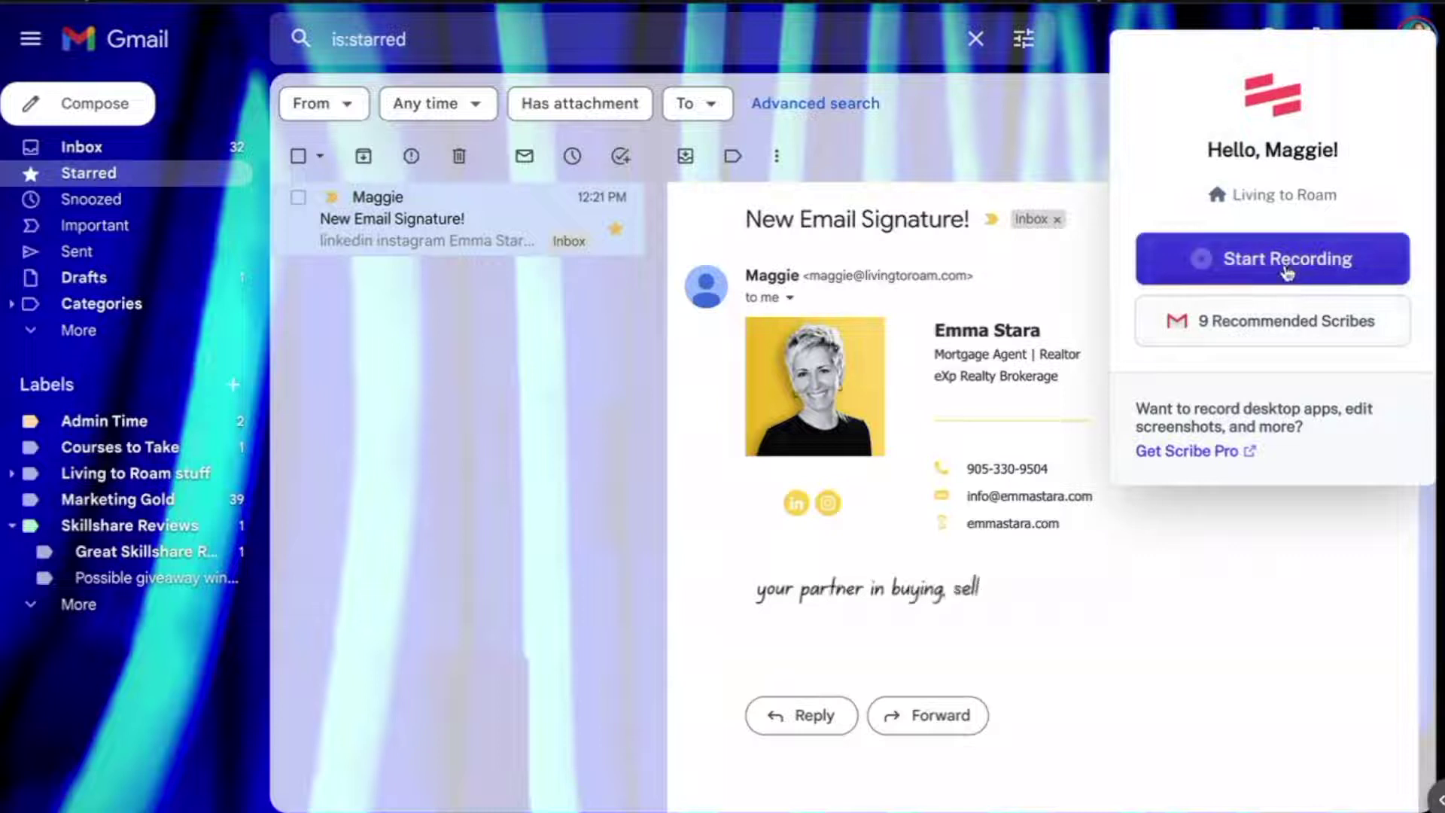
Start a Scribe recording and copy the entire signature from the "New Email Signature!" message
left_click(1288, 263)
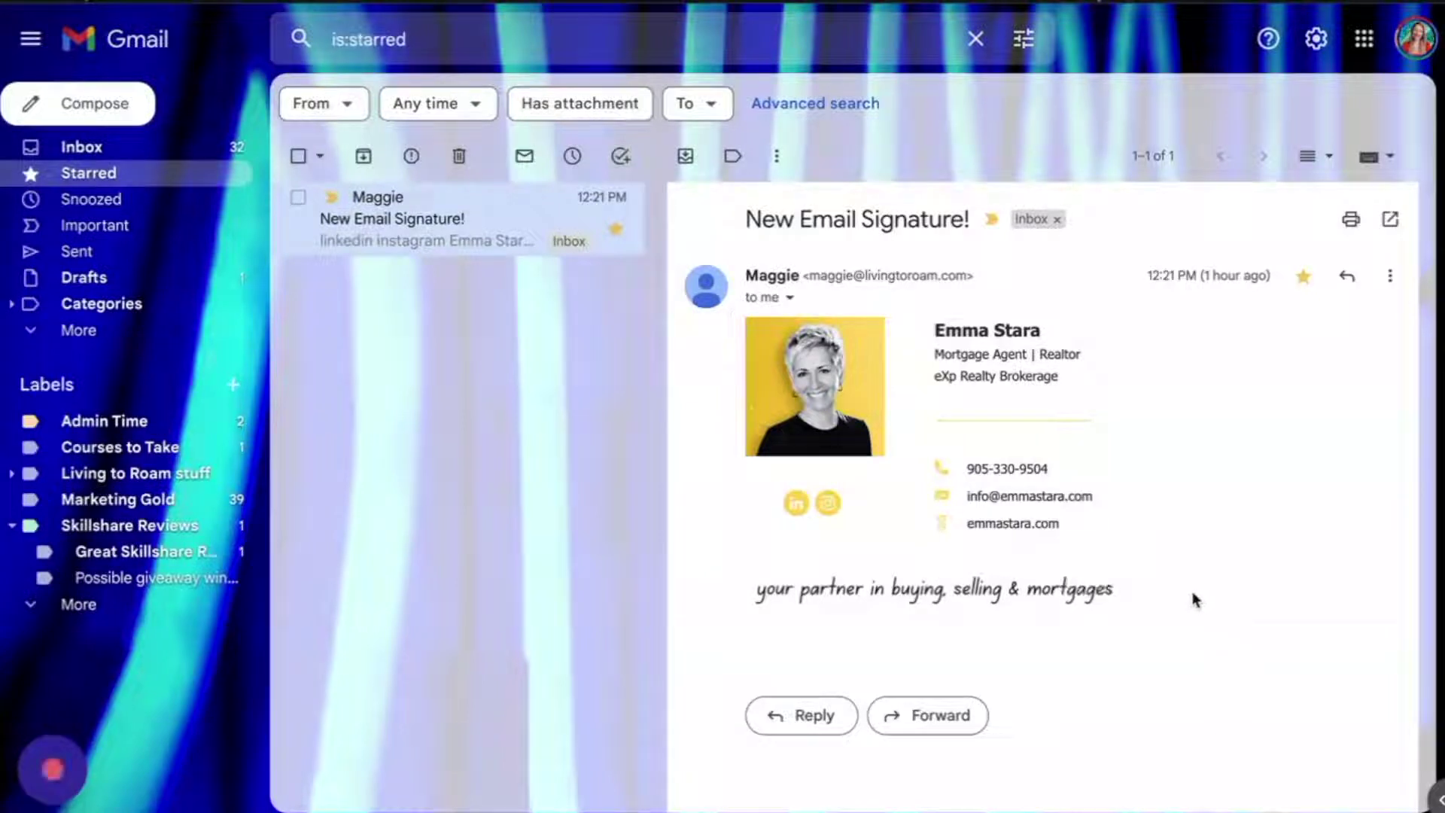
mouse_move(1152, 589)
left_mouse_down()
mouse_move(900, 584)
mouse_move(768, 426)
mouse_move(763, 376)
left_mouse_up()
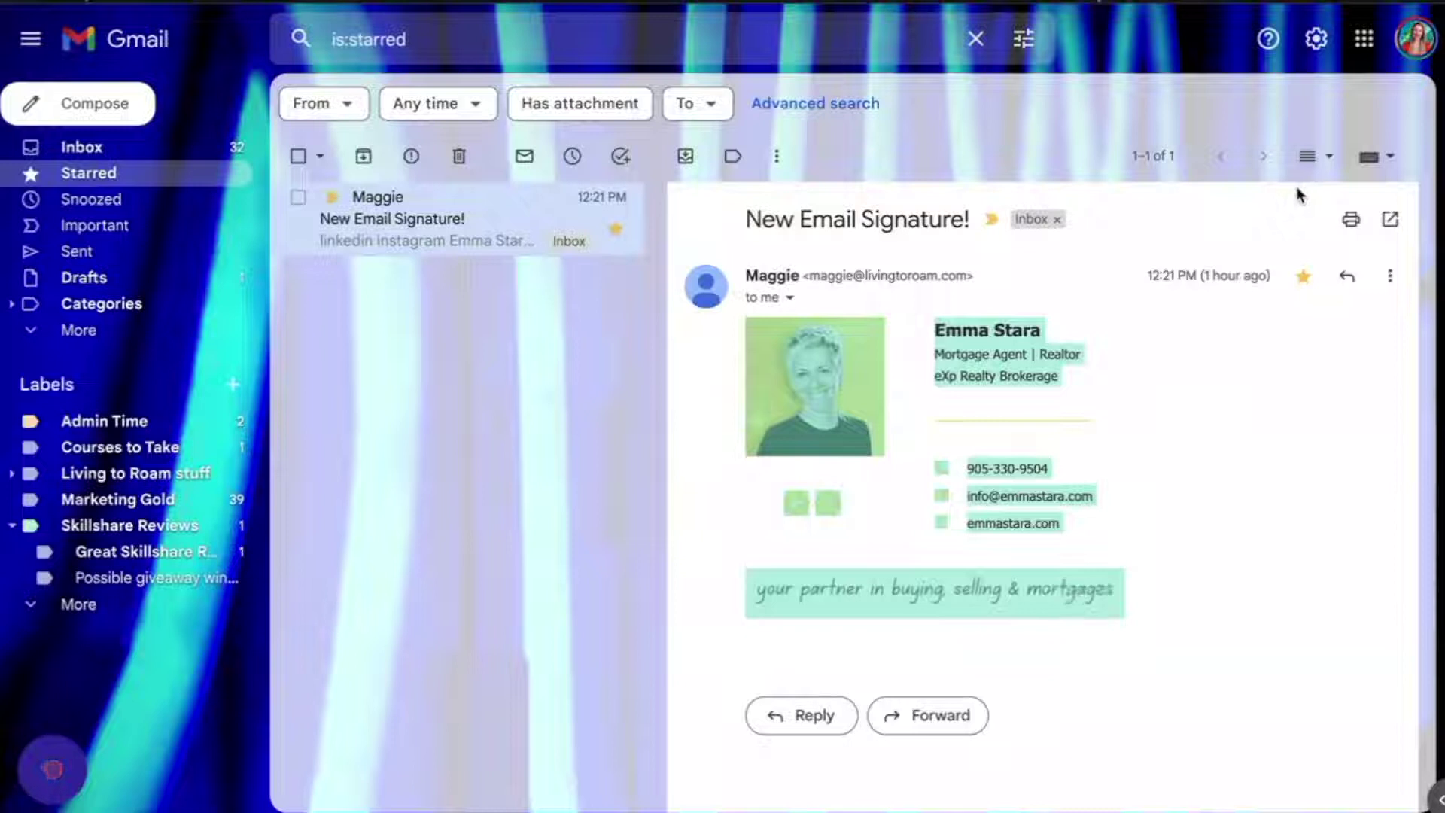
Create a new signature in Gmail's general settings, naming it with the signature owner's first name
left_click(1313, 45)
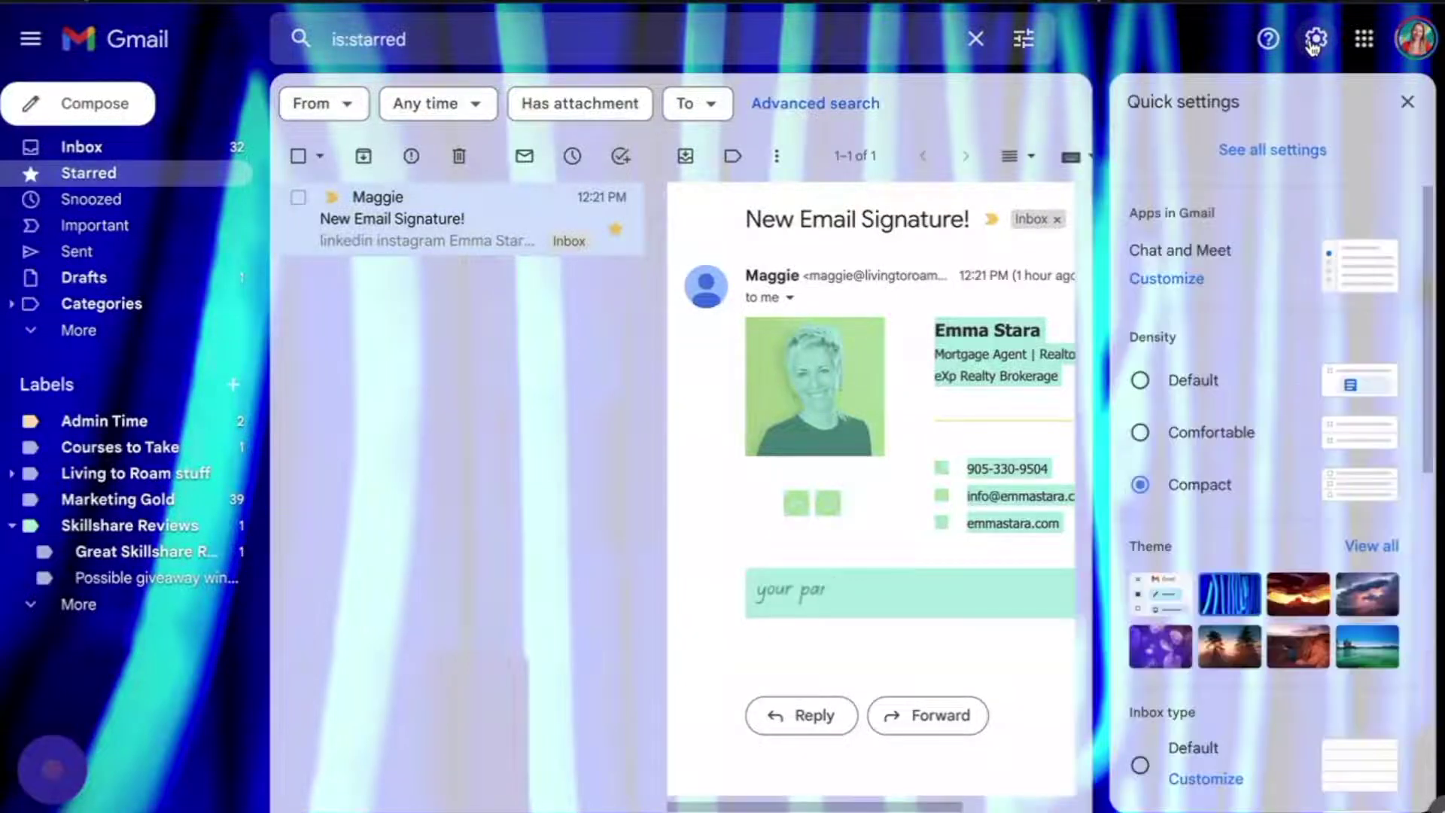
left_click(1293, 153)
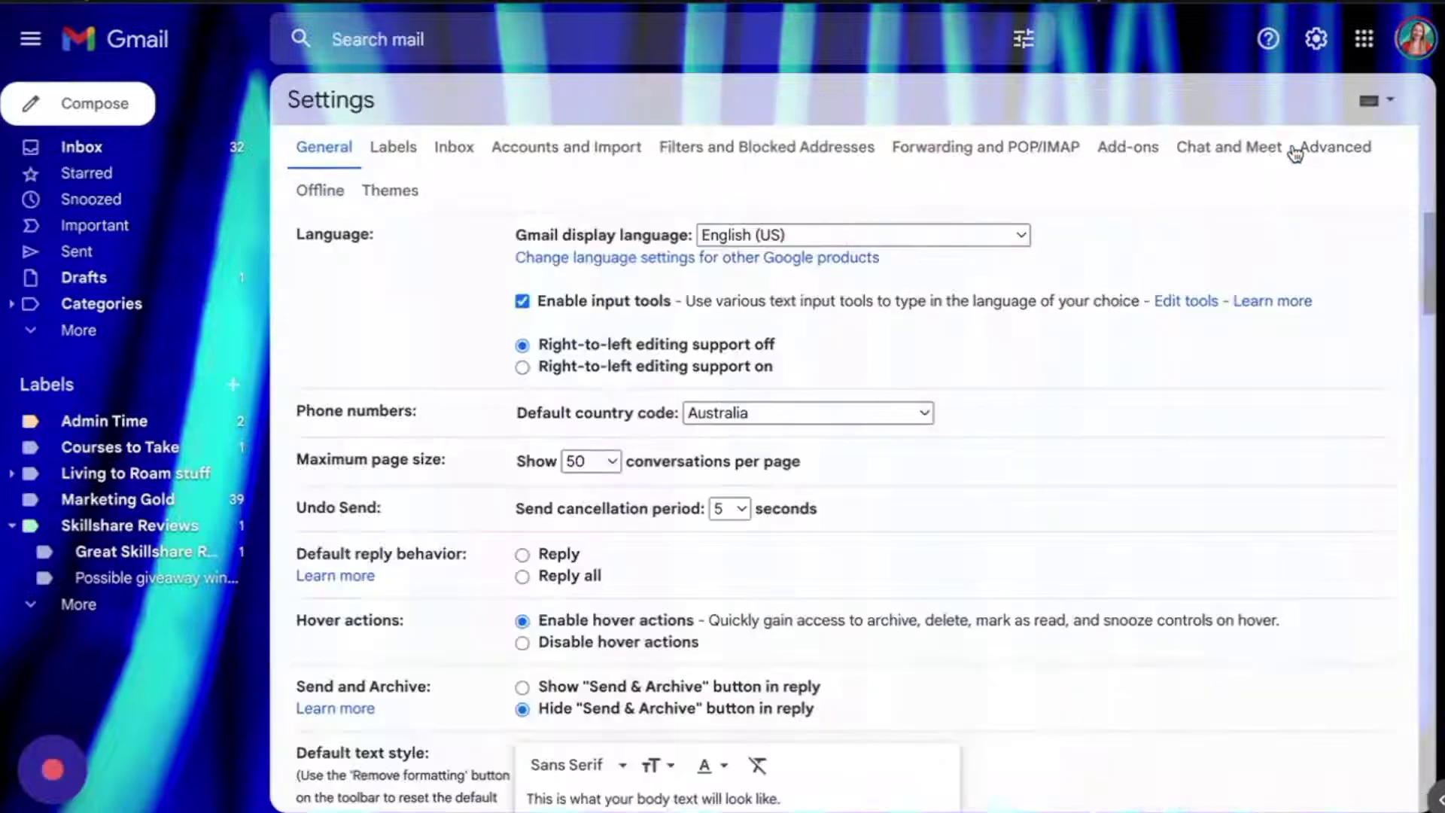
scroll(1237, 294, "down", 15)
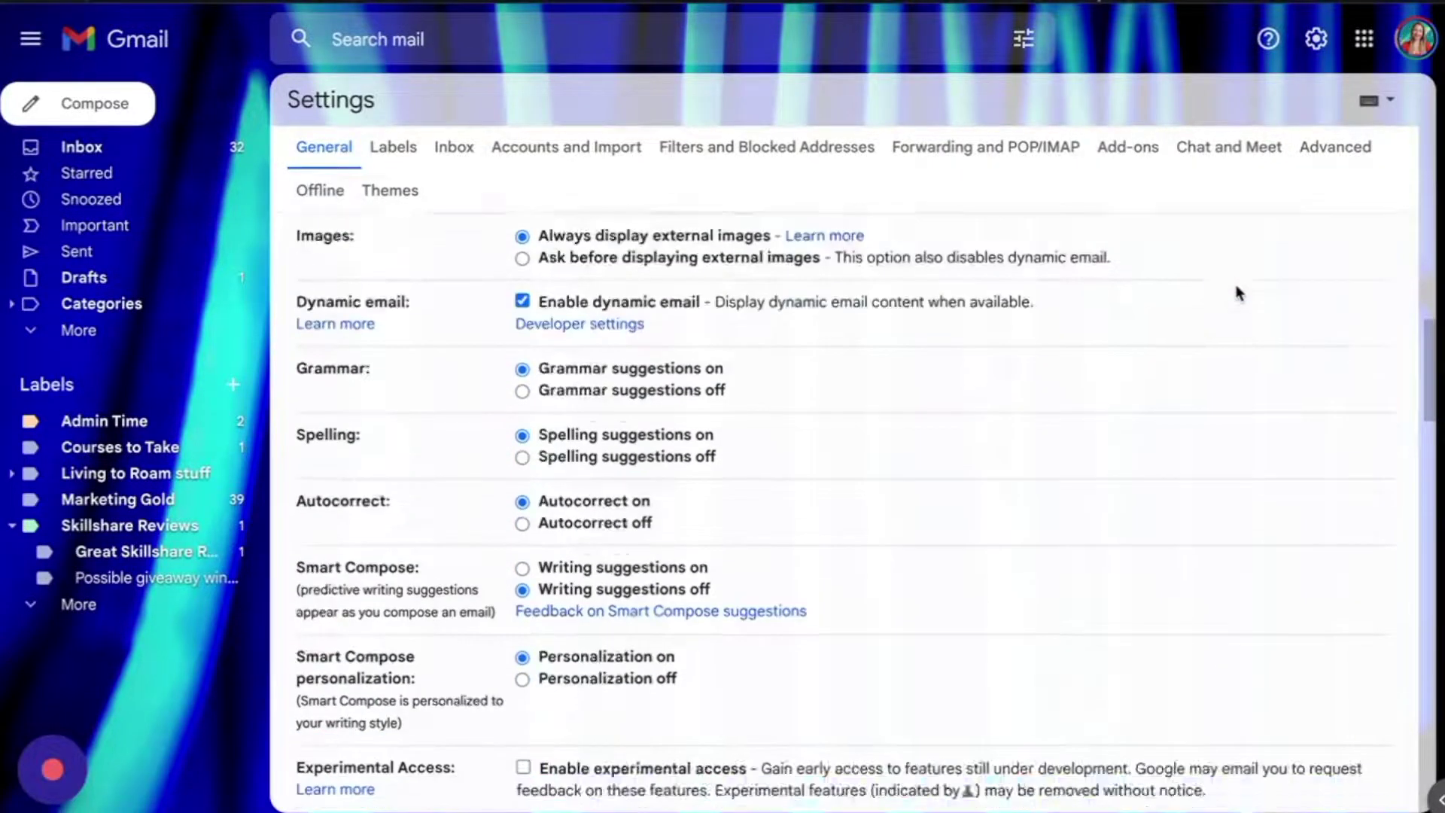
scroll(1237, 293, "down", 15)
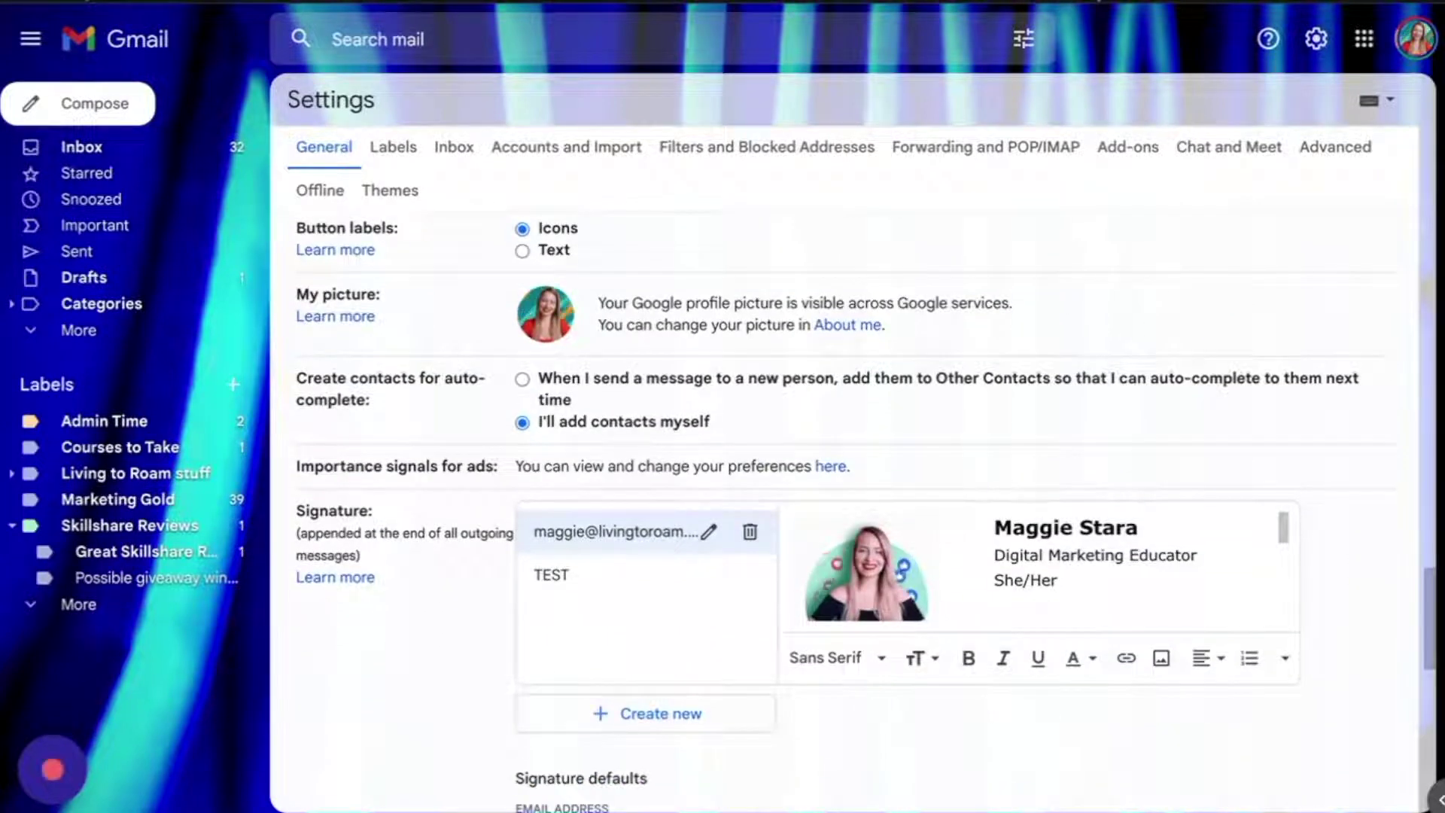
left_click(706, 721)
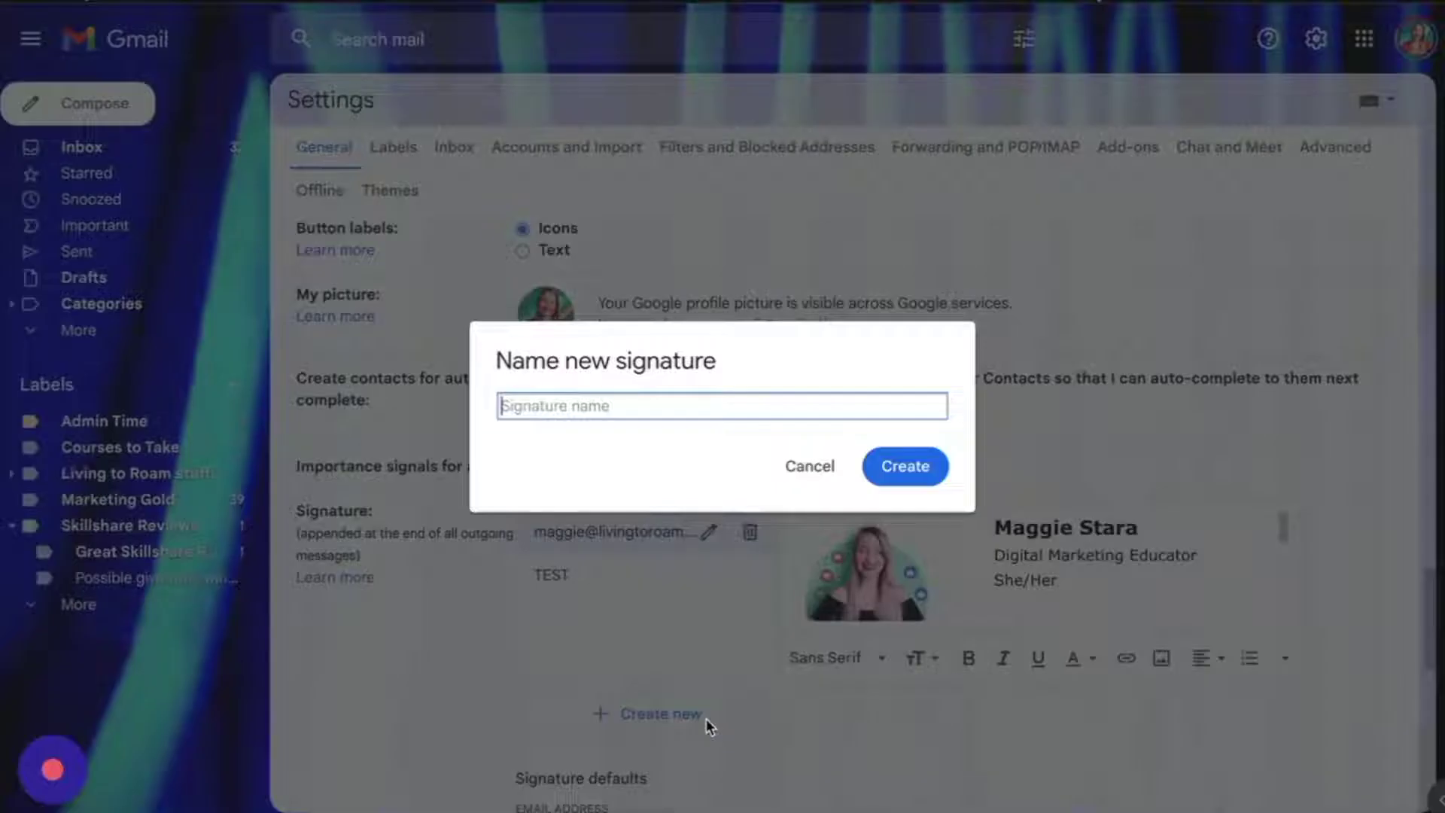
type("Emma")
left_click(904, 466)
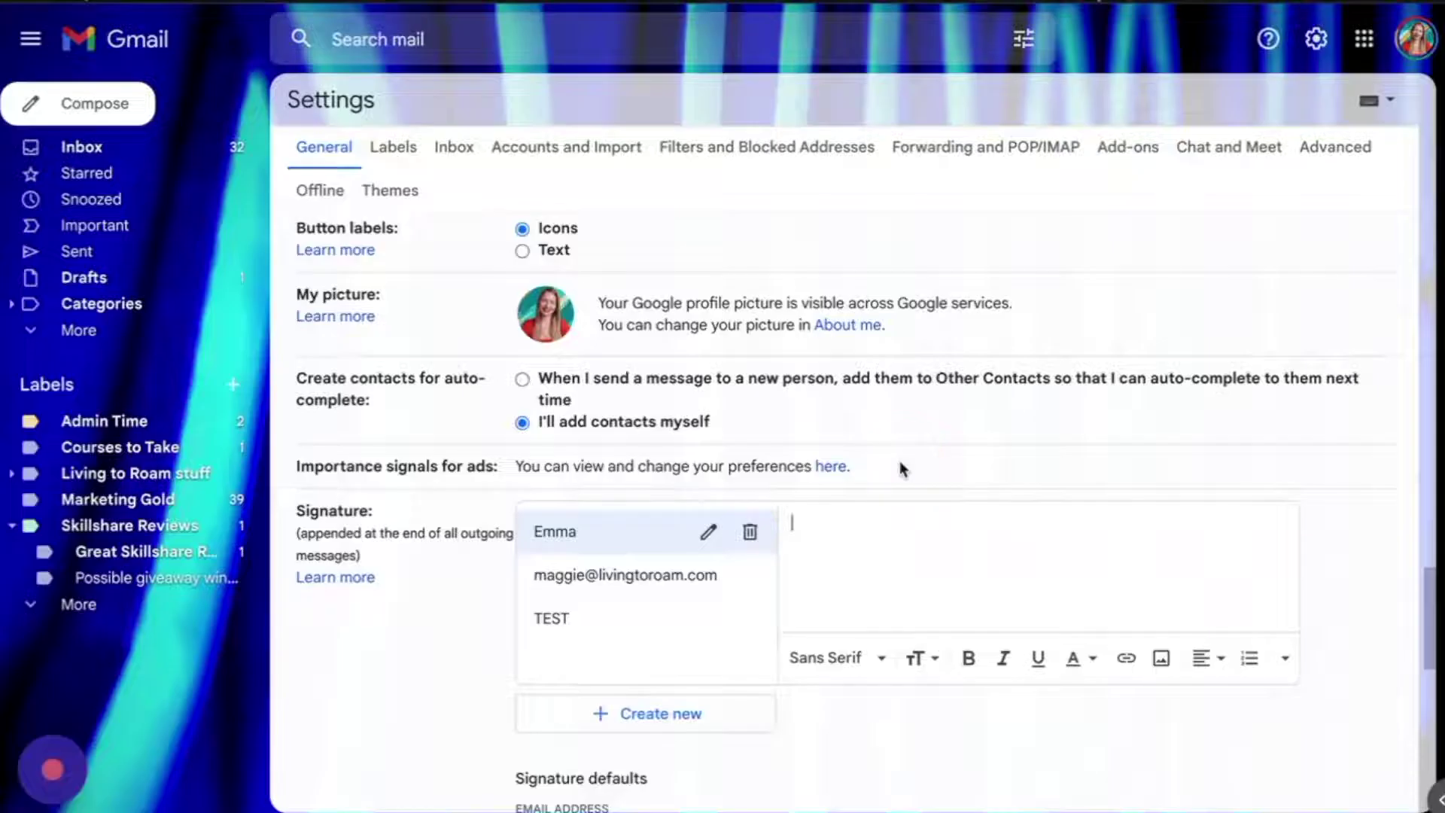
Paste the copied signature into the new signature's editor and save the settings
left_click(825, 548)
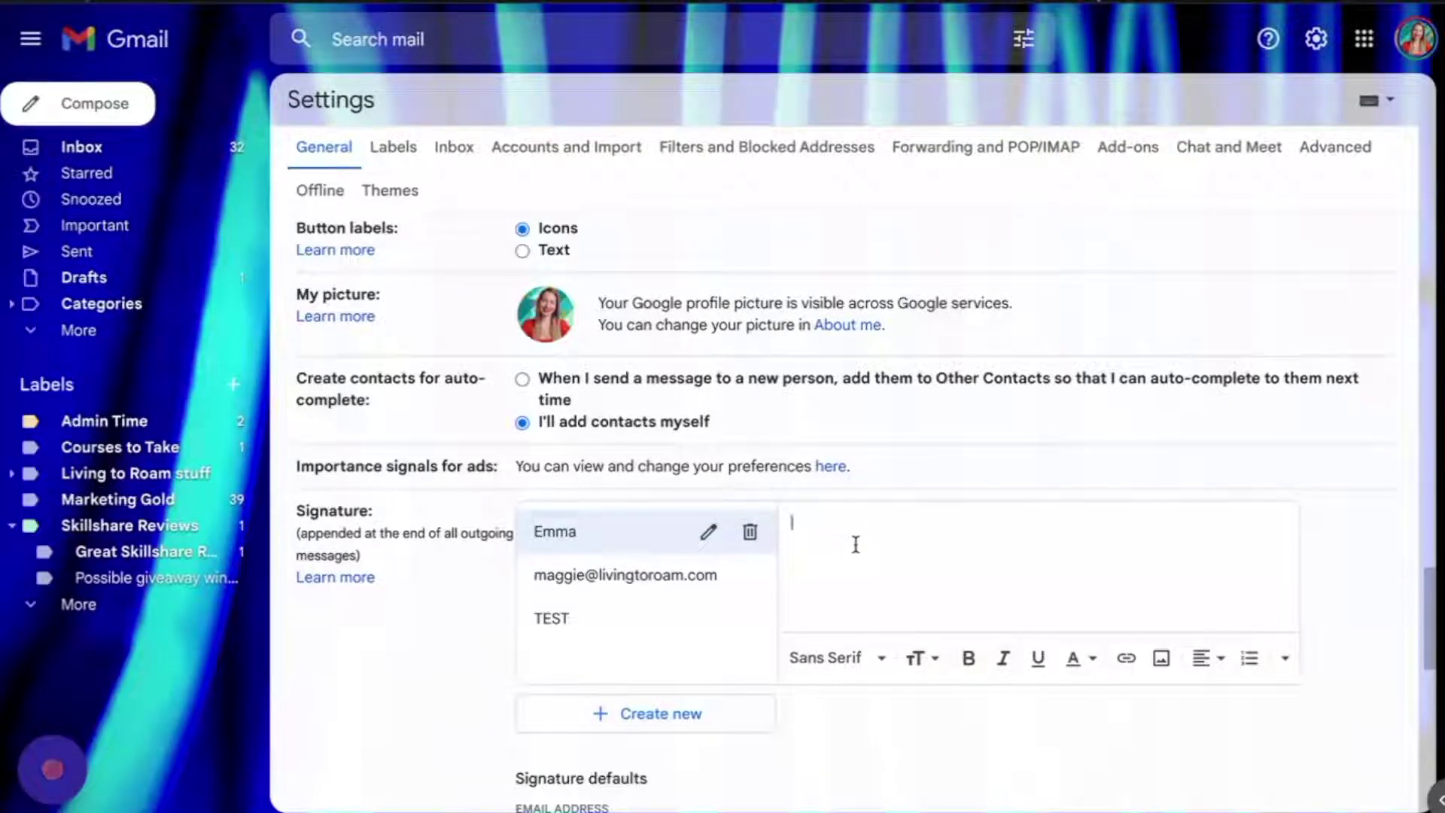
key("ctrl+v")
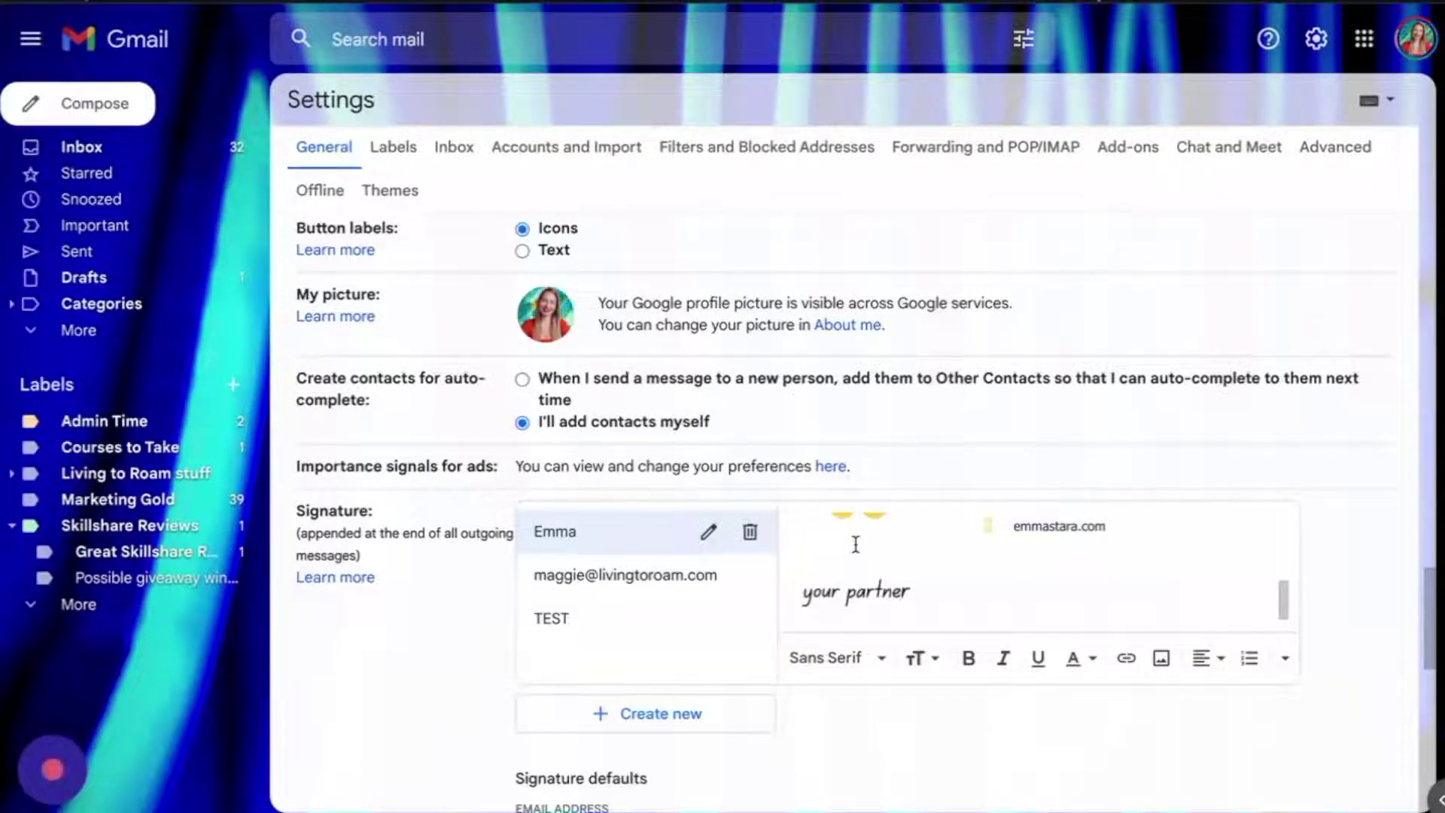
scroll(856, 544, "up", 5)
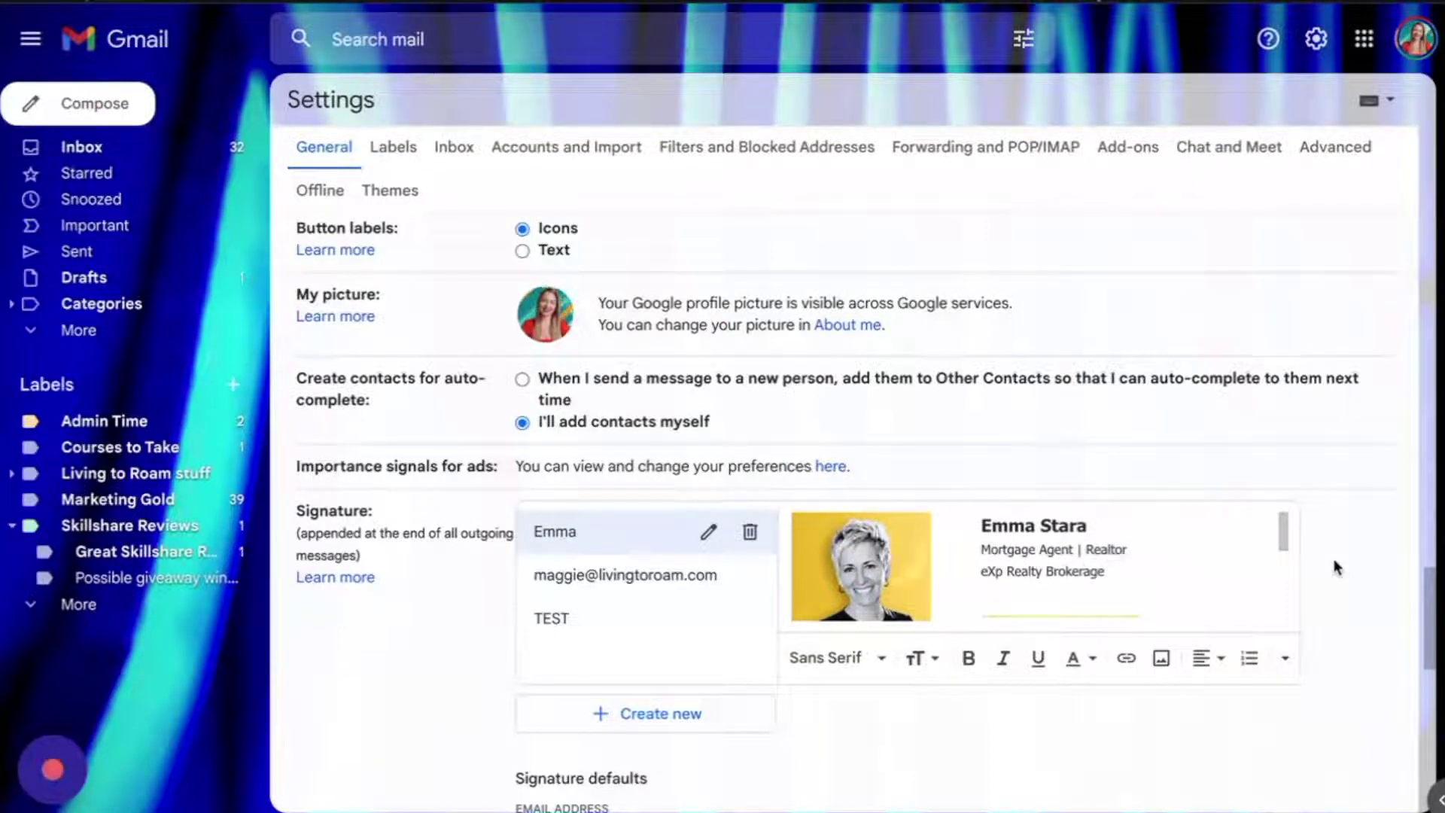
scroll(1337, 568, "down", 9)
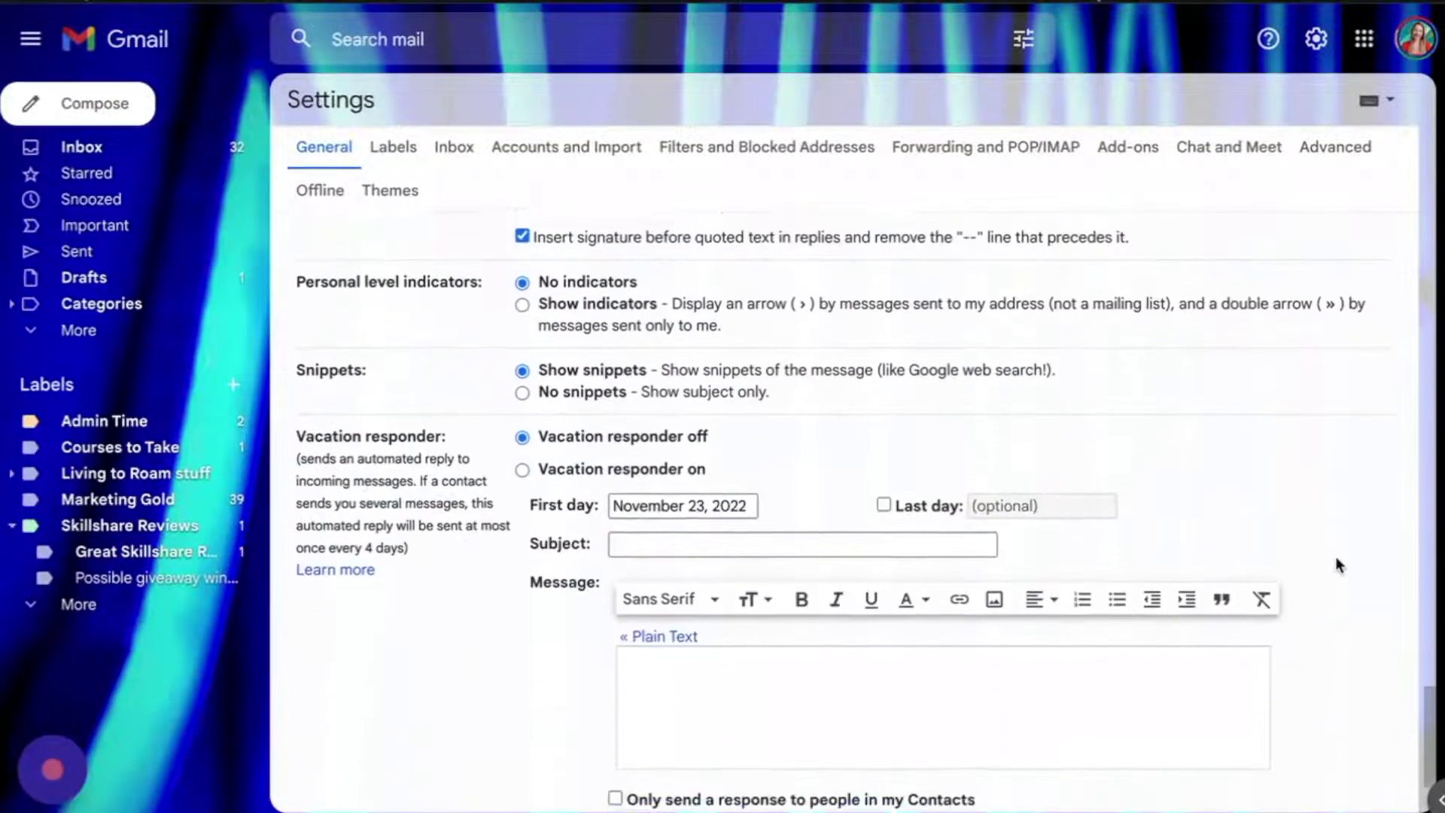
scroll(1337, 566, "down", 2)
left_click(775, 695)
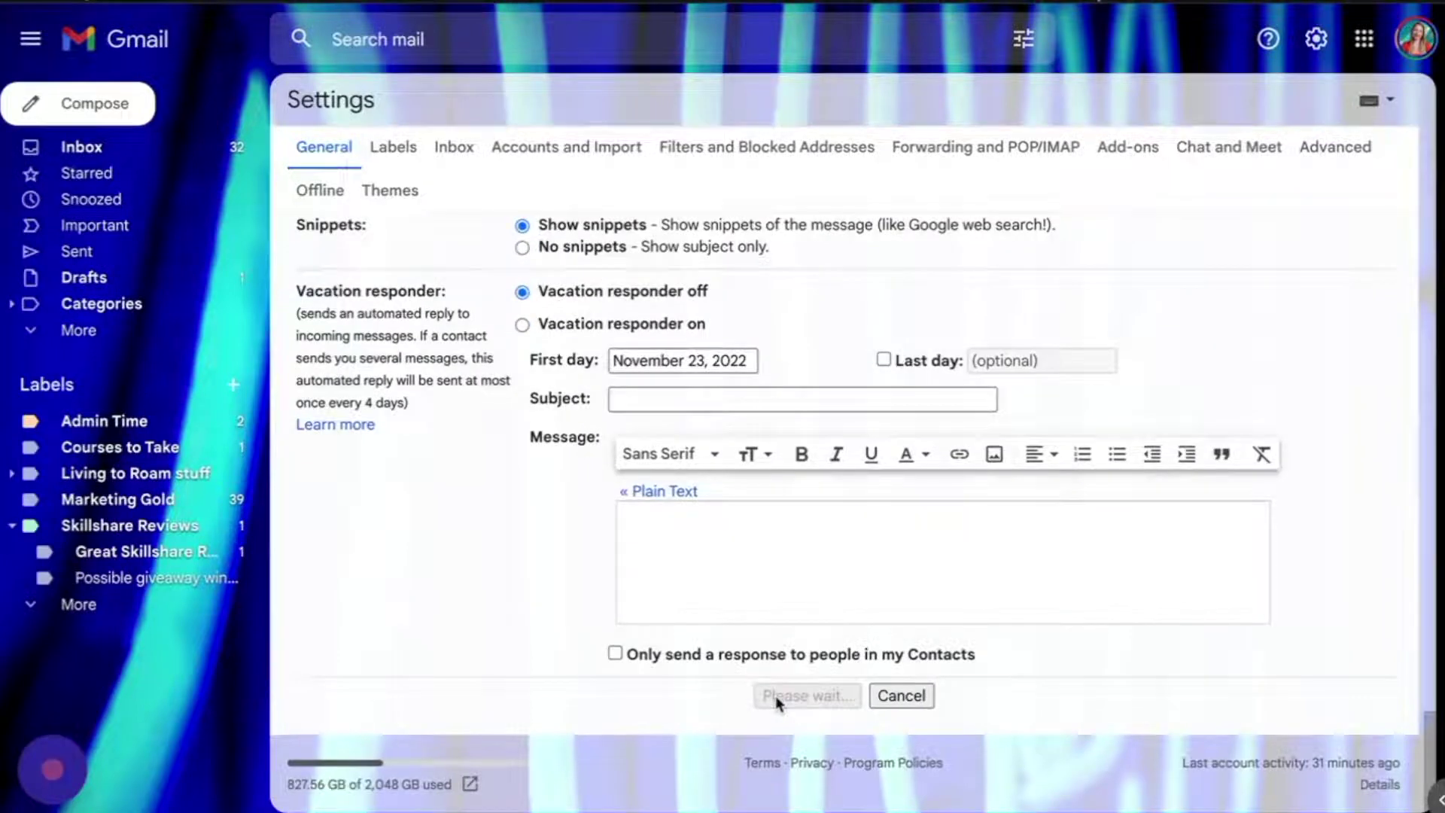
Start a new email message and replace its default signature with the newly created one
left_click(113, 103)
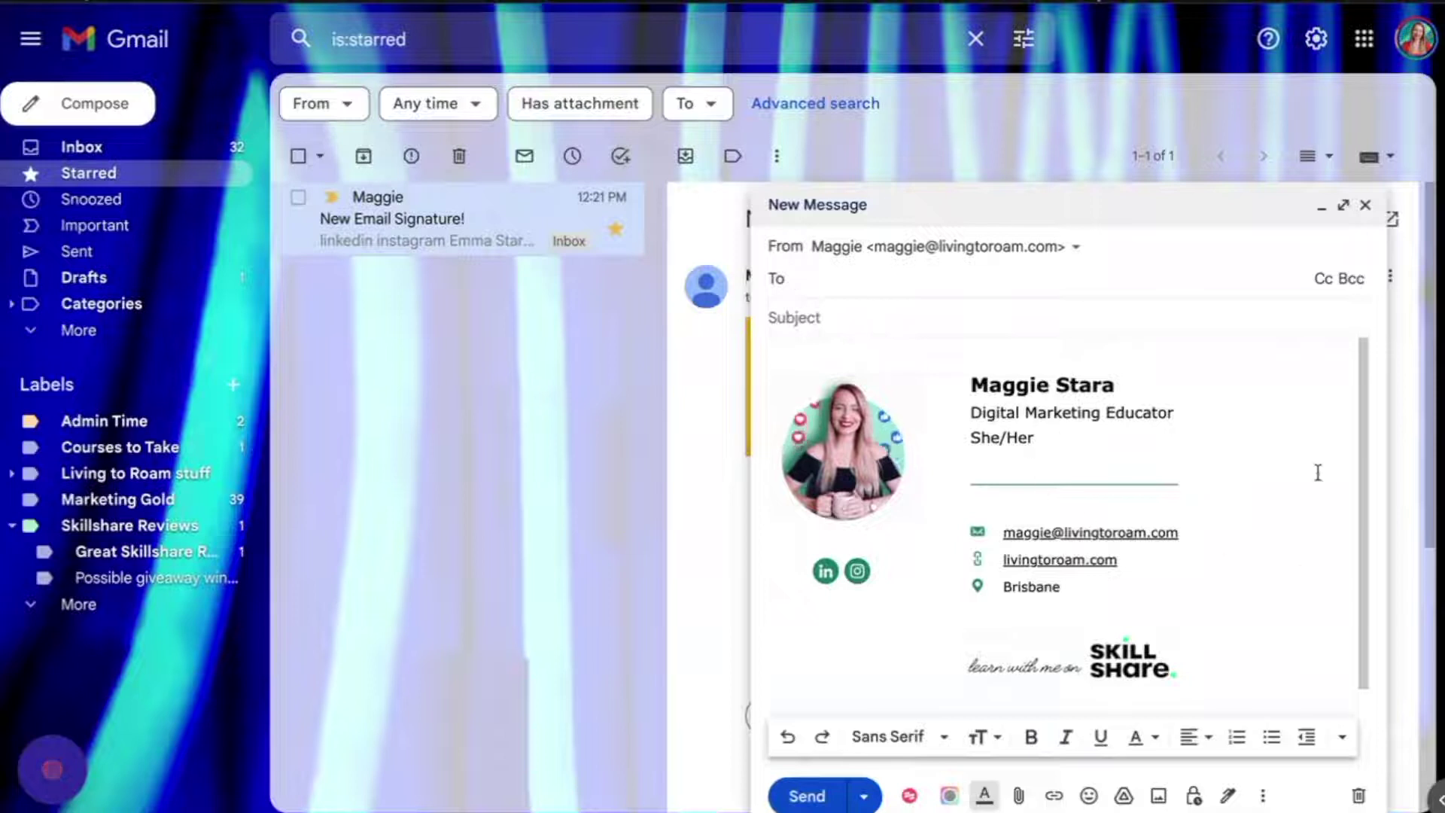
left_click(1229, 794)
left_click(1255, 689)
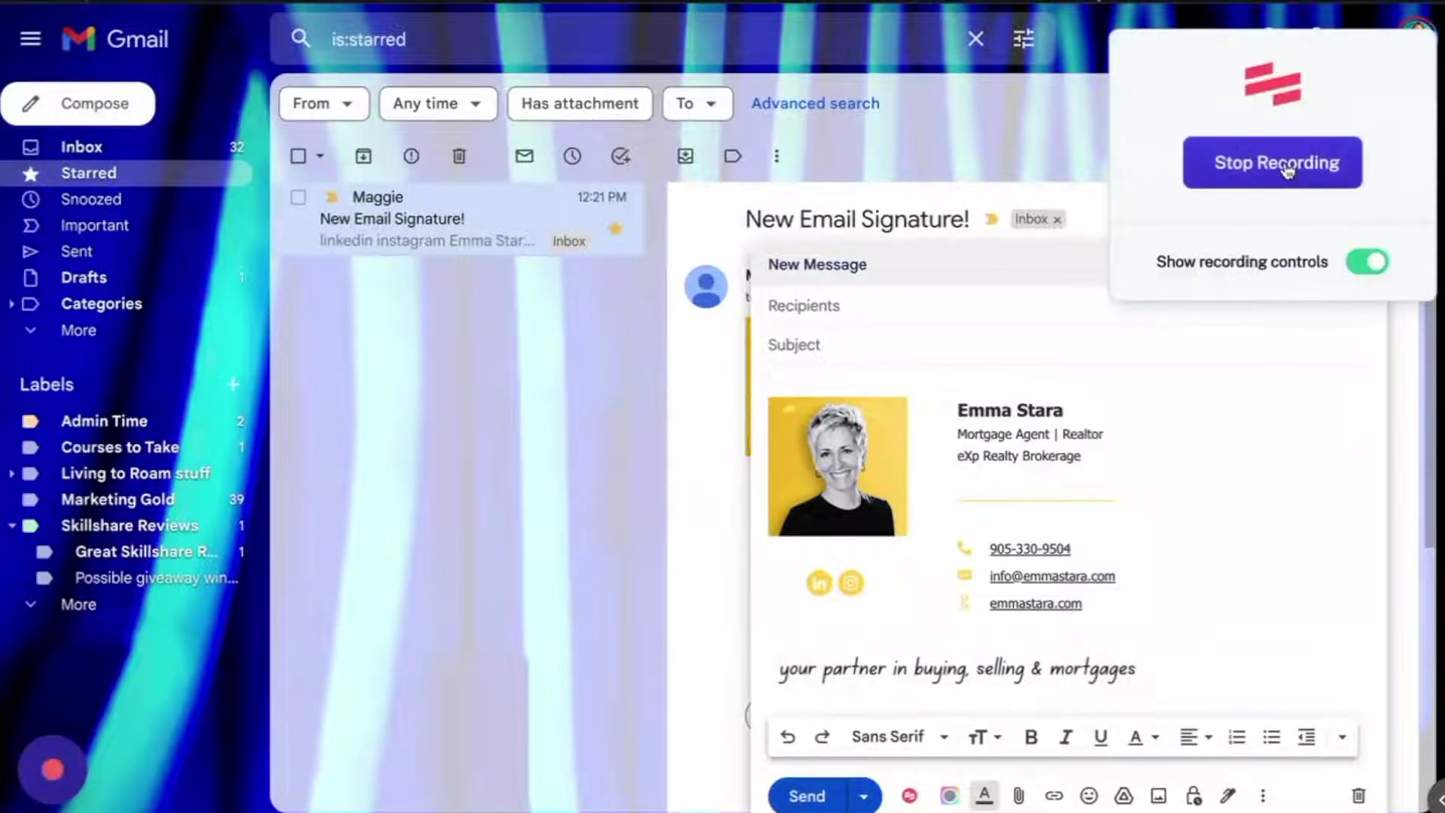
Stop the Scribe recording and rename the generated guide as "Changing Email Signatures"
left_click(1288, 170)
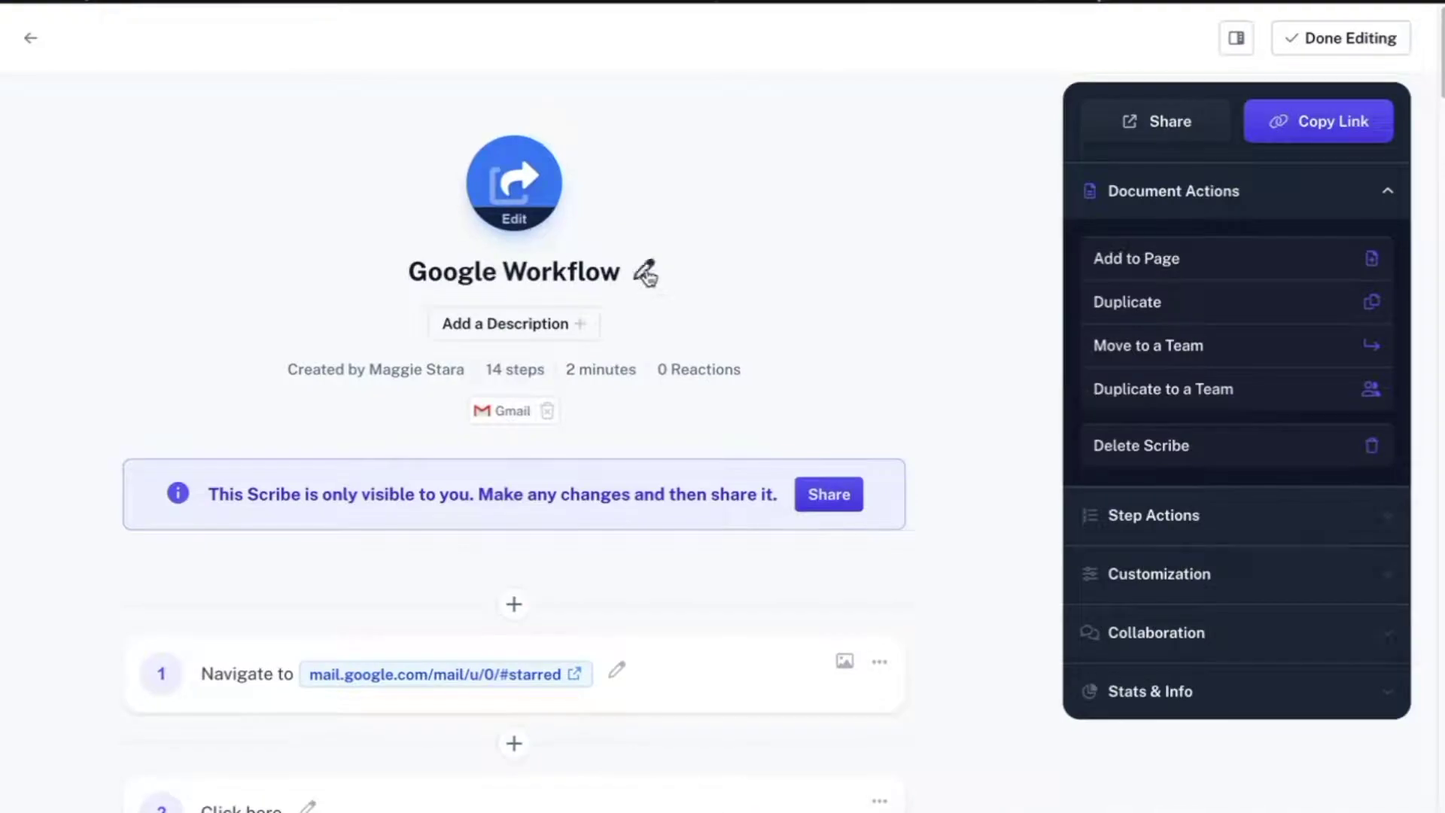
left_click(605, 258)
key("ctrl+a")
type("Changing Email Si")
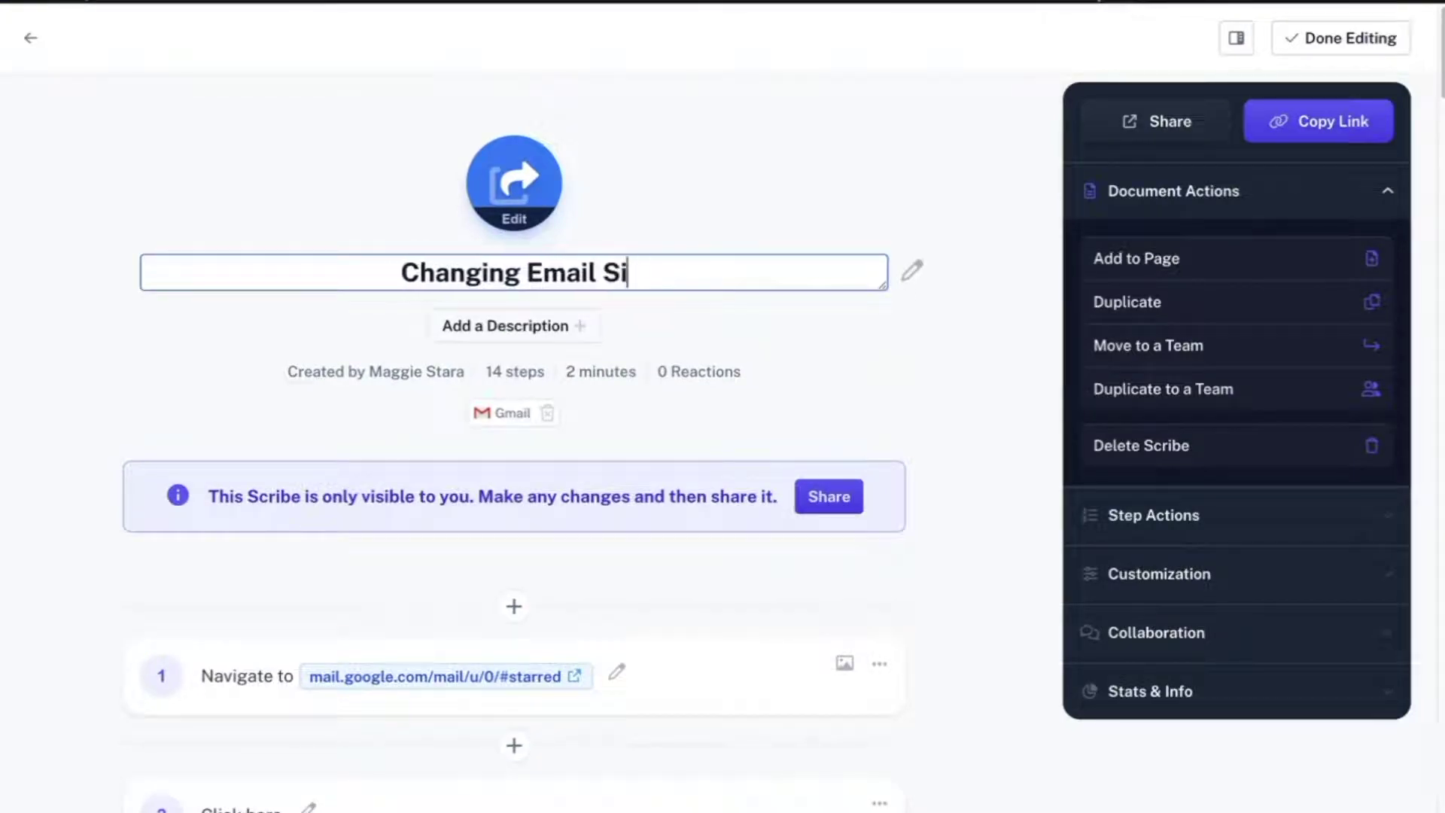
type("gnatures")
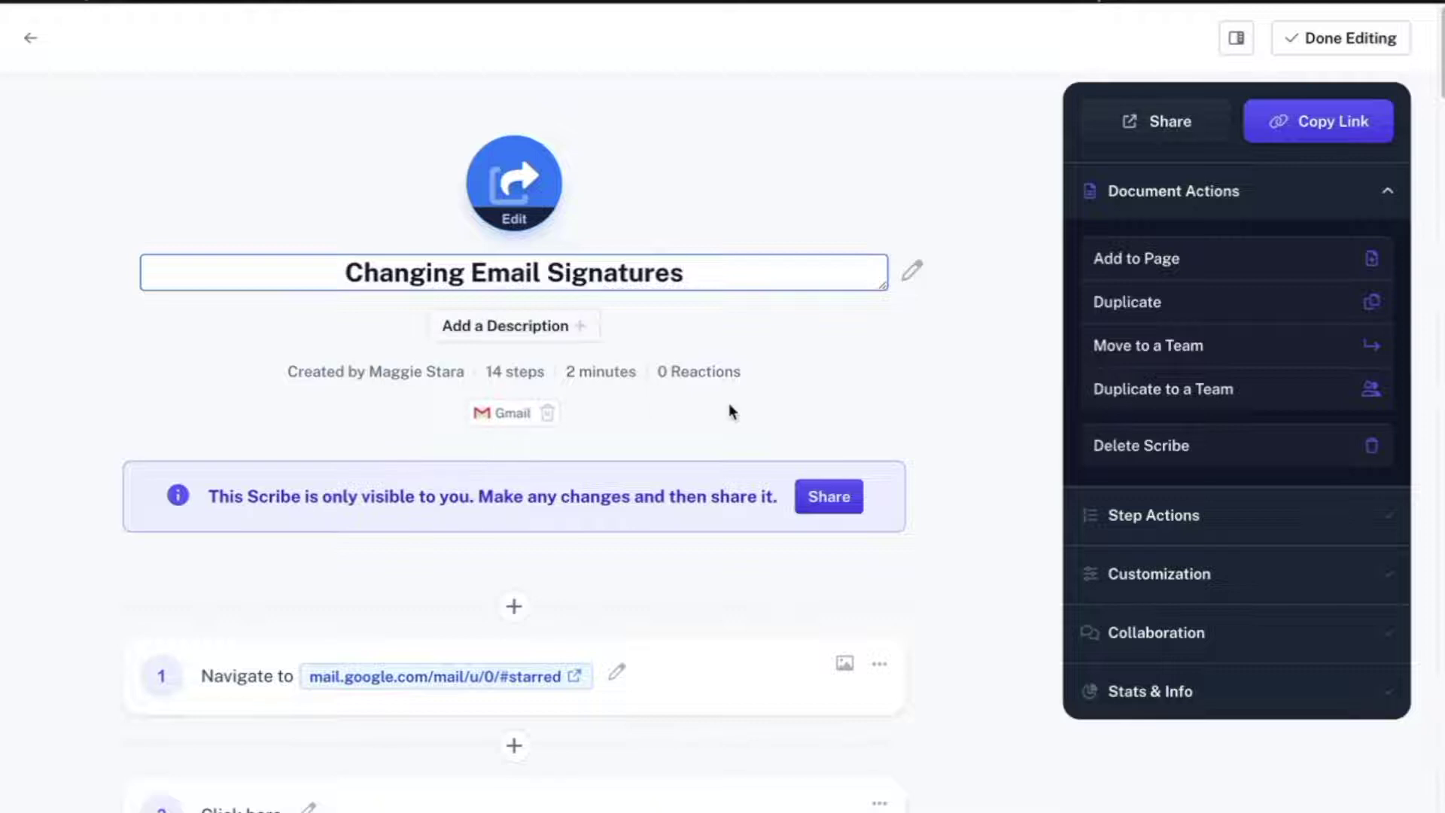
scroll(729, 402, "down", 5)
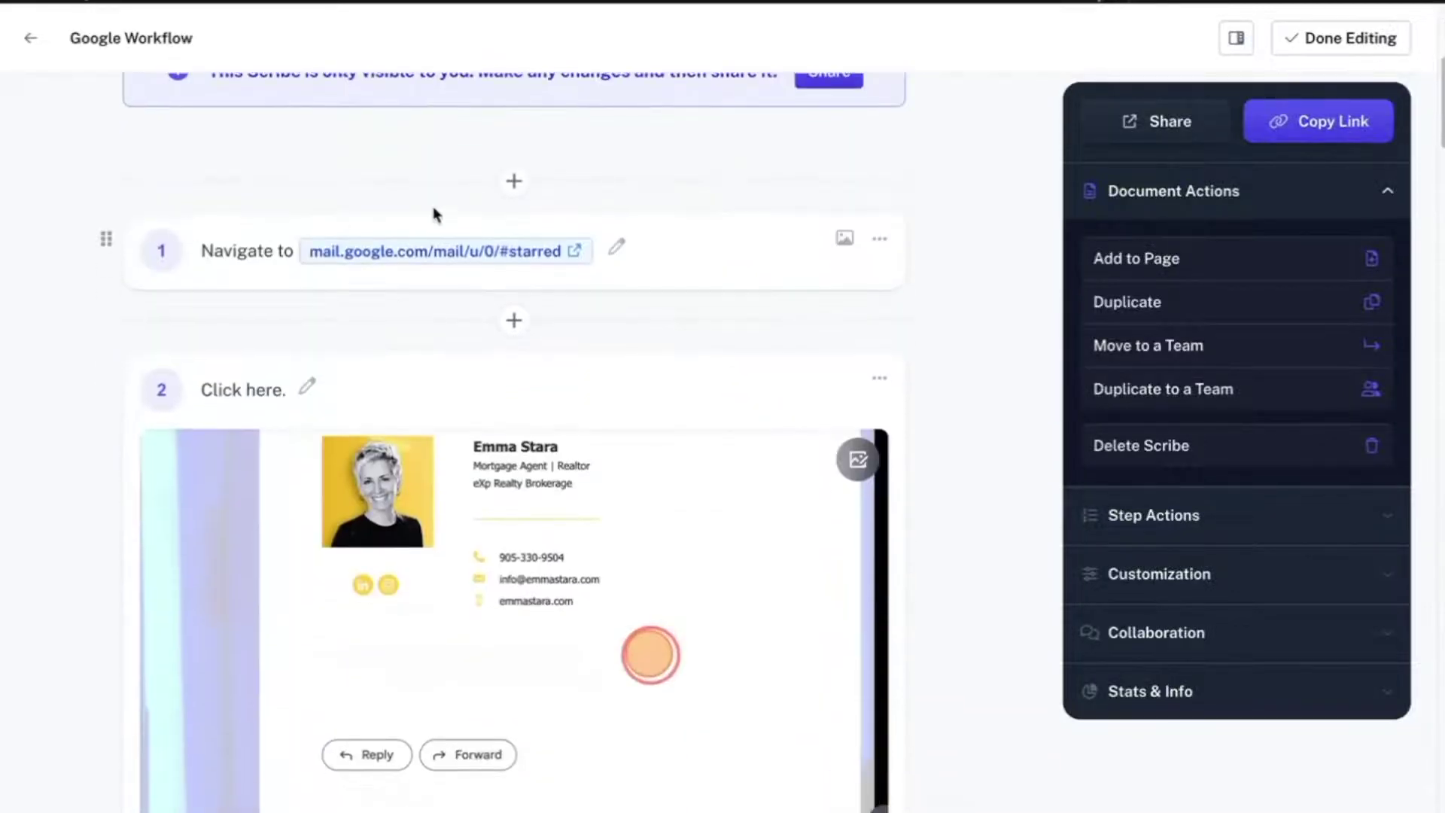
left_click(619, 251)
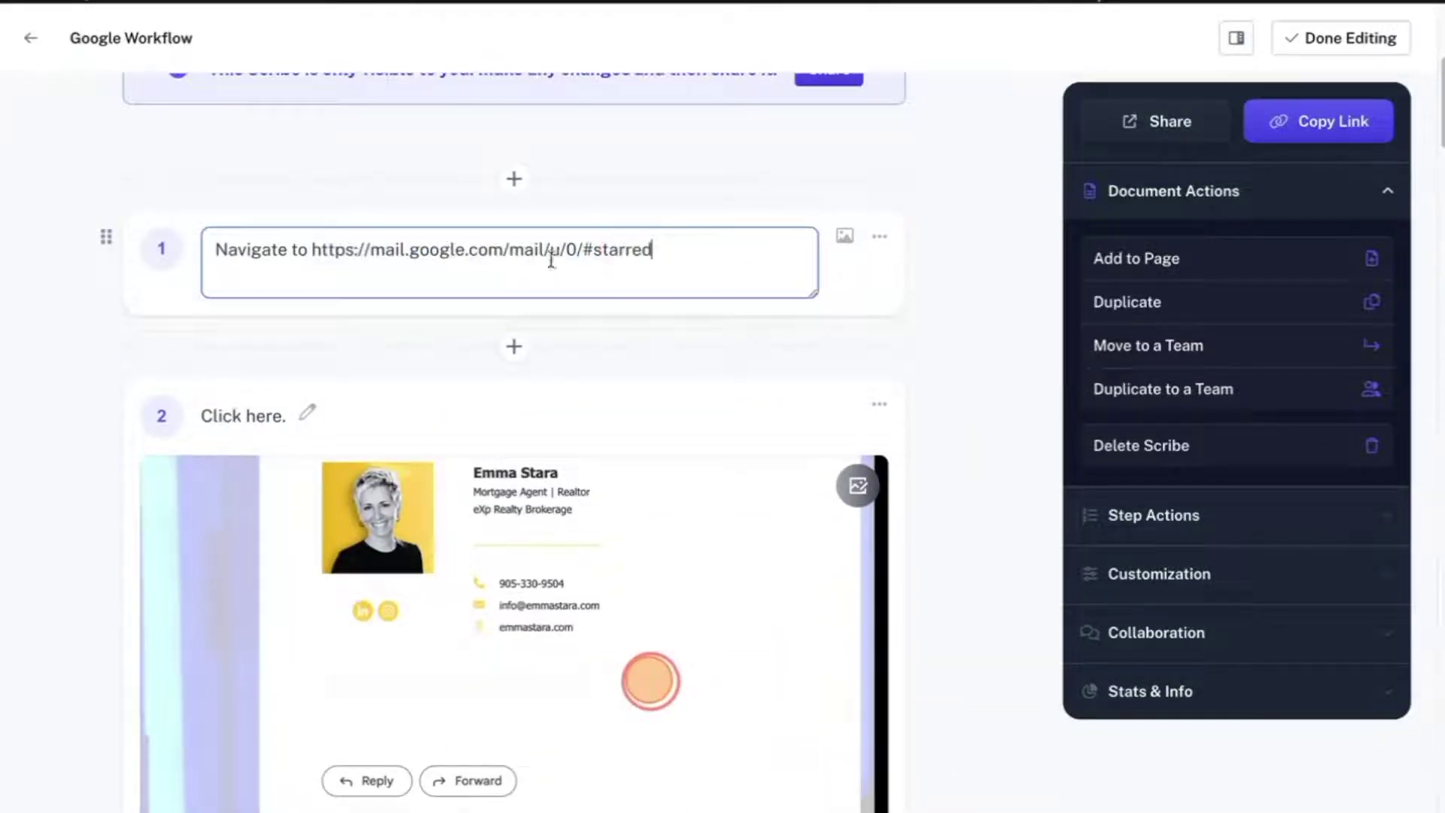
left_click_drag(692, 254, 515, 253)
key("BackSpace")
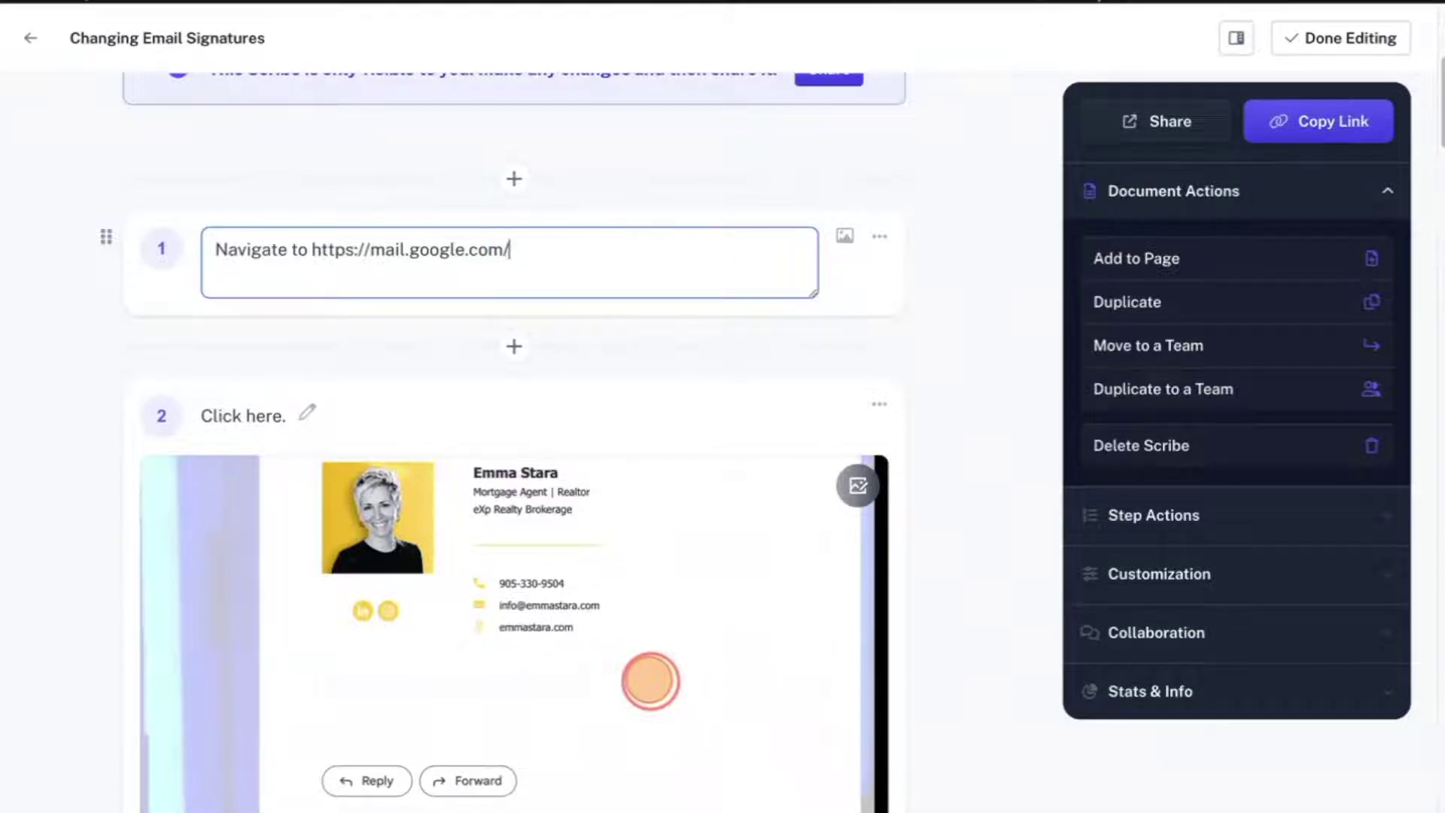
left_click(974, 256)
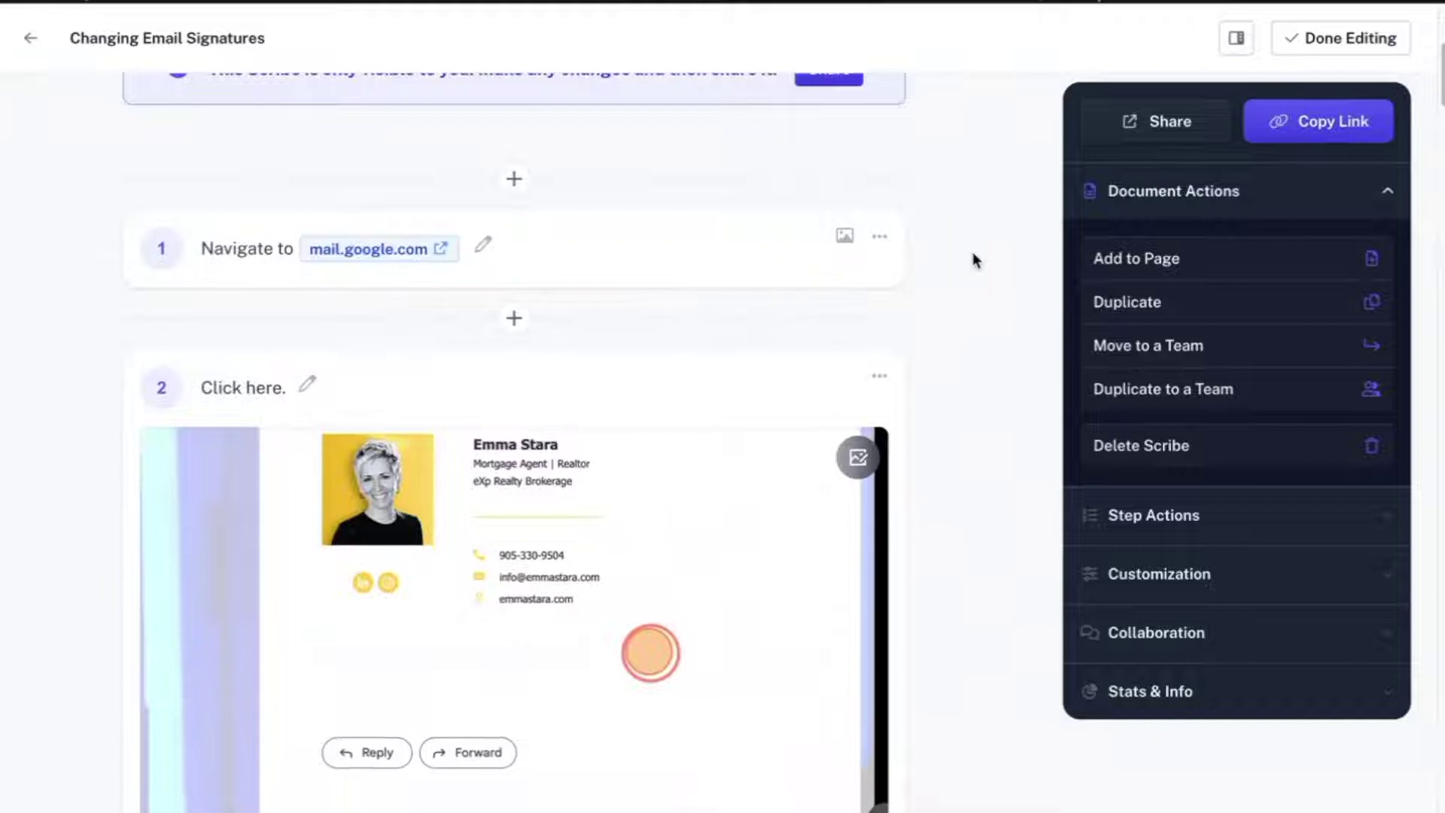
Reword step 2 of the guide as "Highlight the email signature"
scroll(972, 251, "down", 4)
left_click(335, 119)
triple_click(336, 119)
type("Highlight the email")
Reword step 7 of the guide as "Name your signature"
left_click(335, 413)
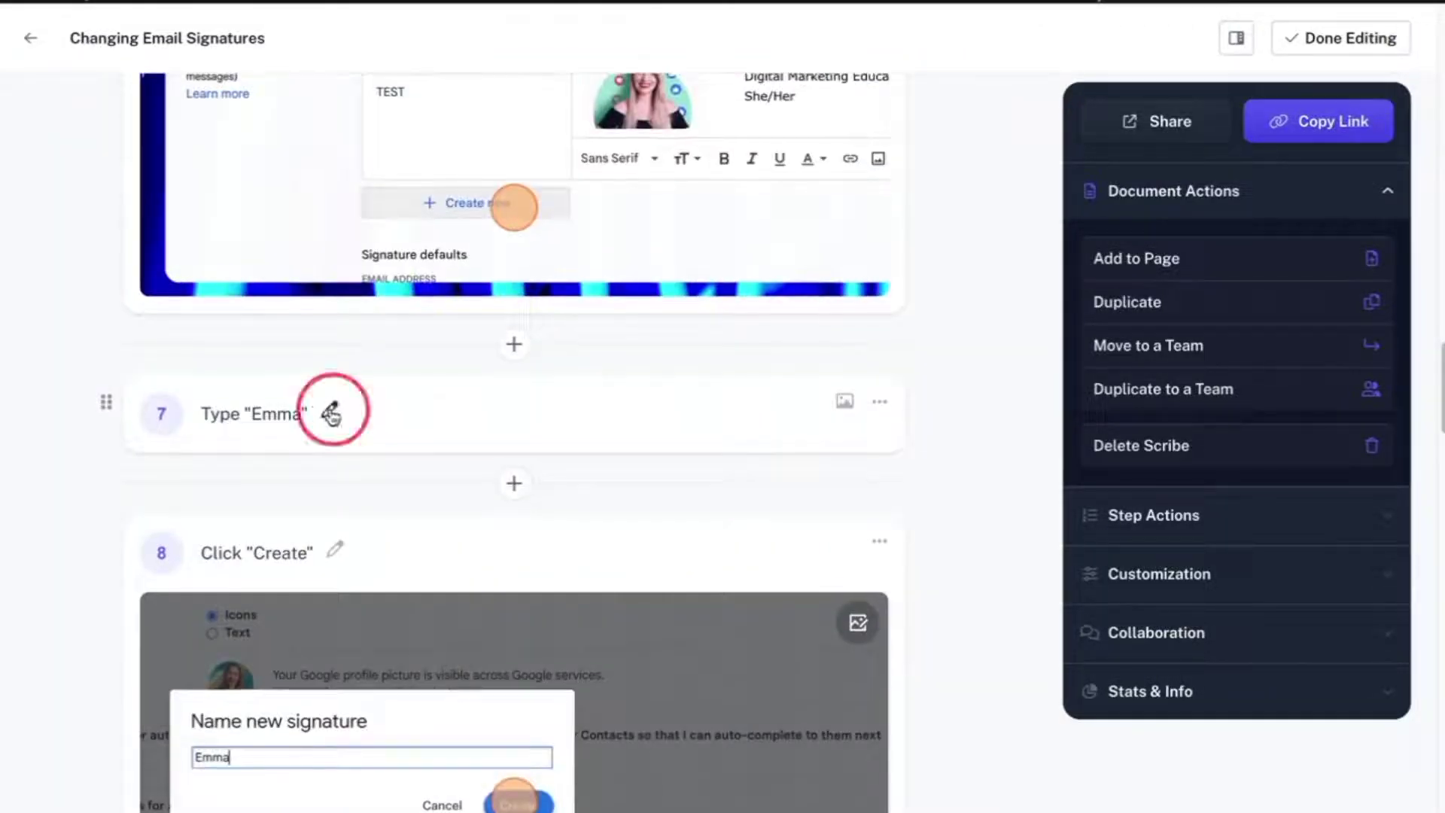
left_click_drag(324, 414, 202, 415)
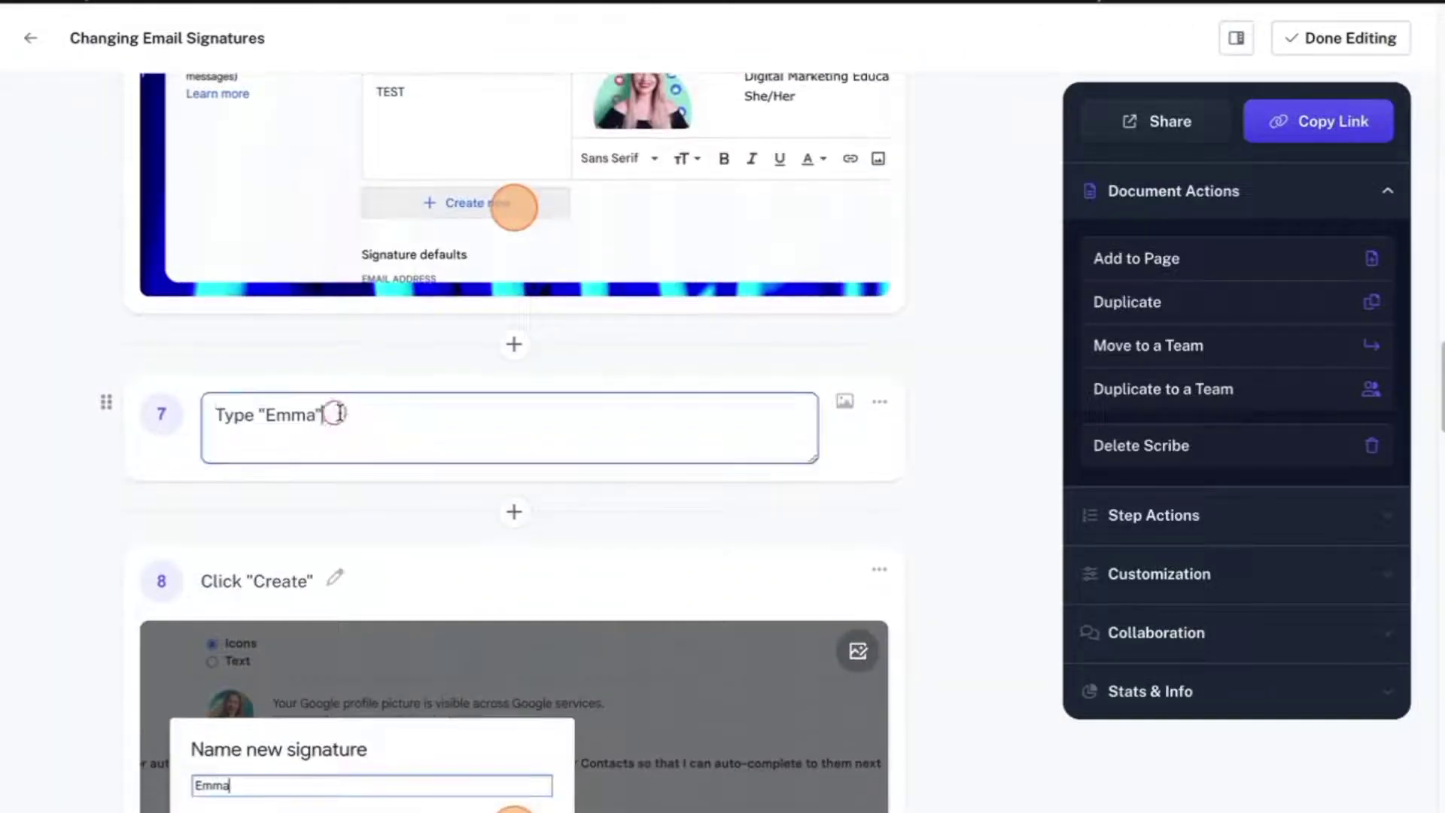
type("Name your signature")
left_click(722, 268)
Insert a tip between steps 7 and 8 of the guide and try to add an image to it
scroll(723, 268, "down", 3)
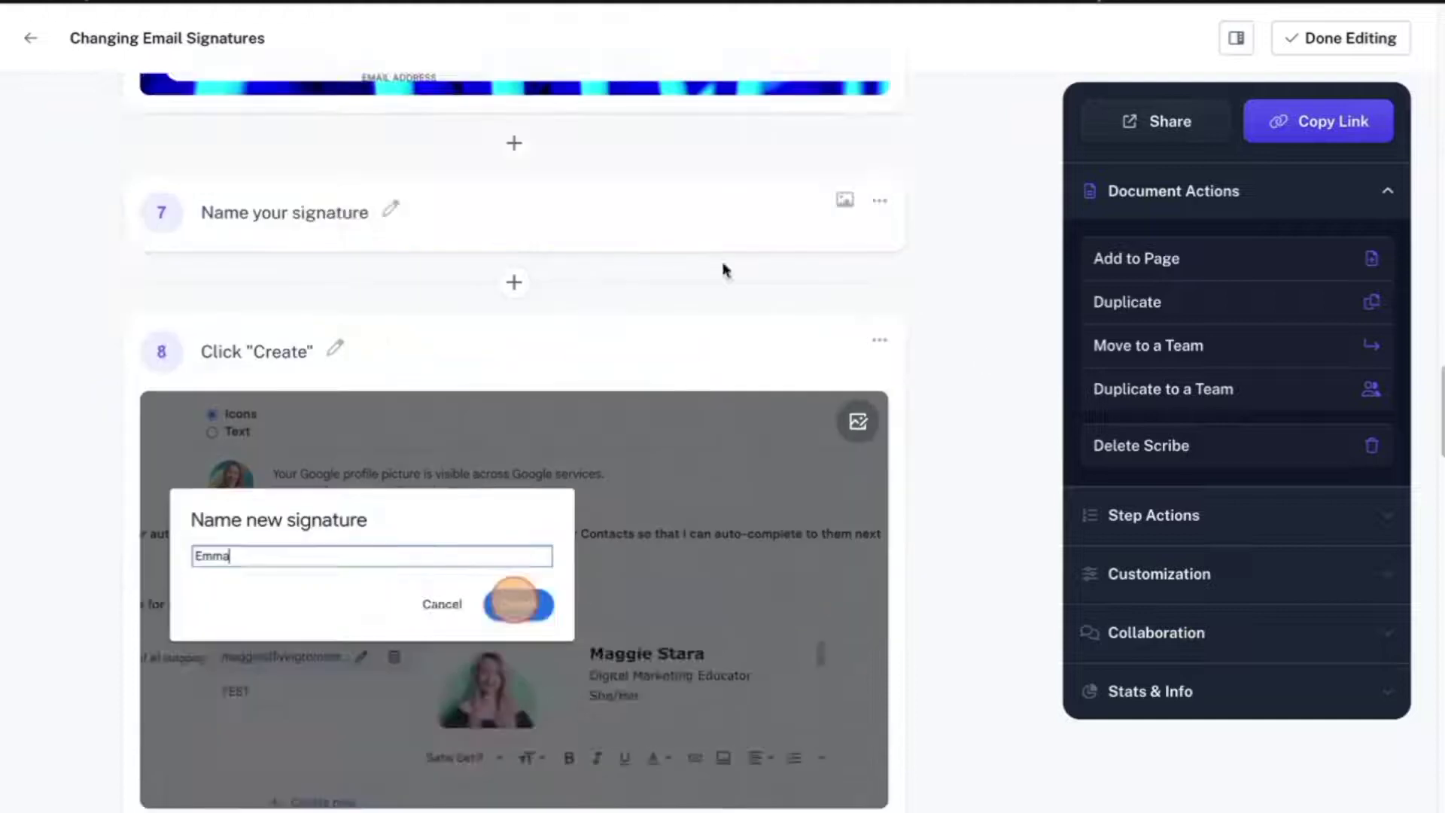
left_click(514, 288)
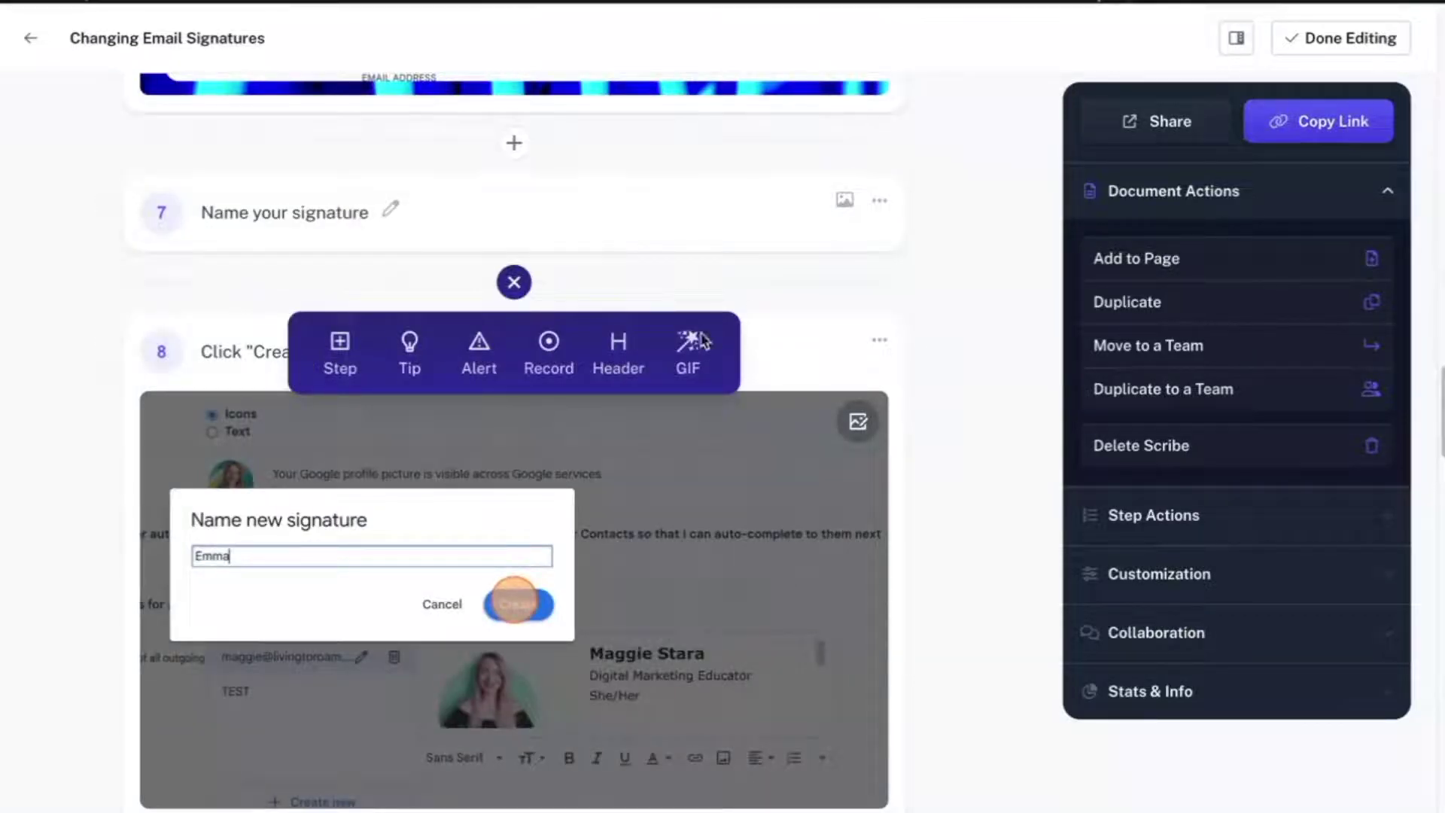
left_click(410, 343)
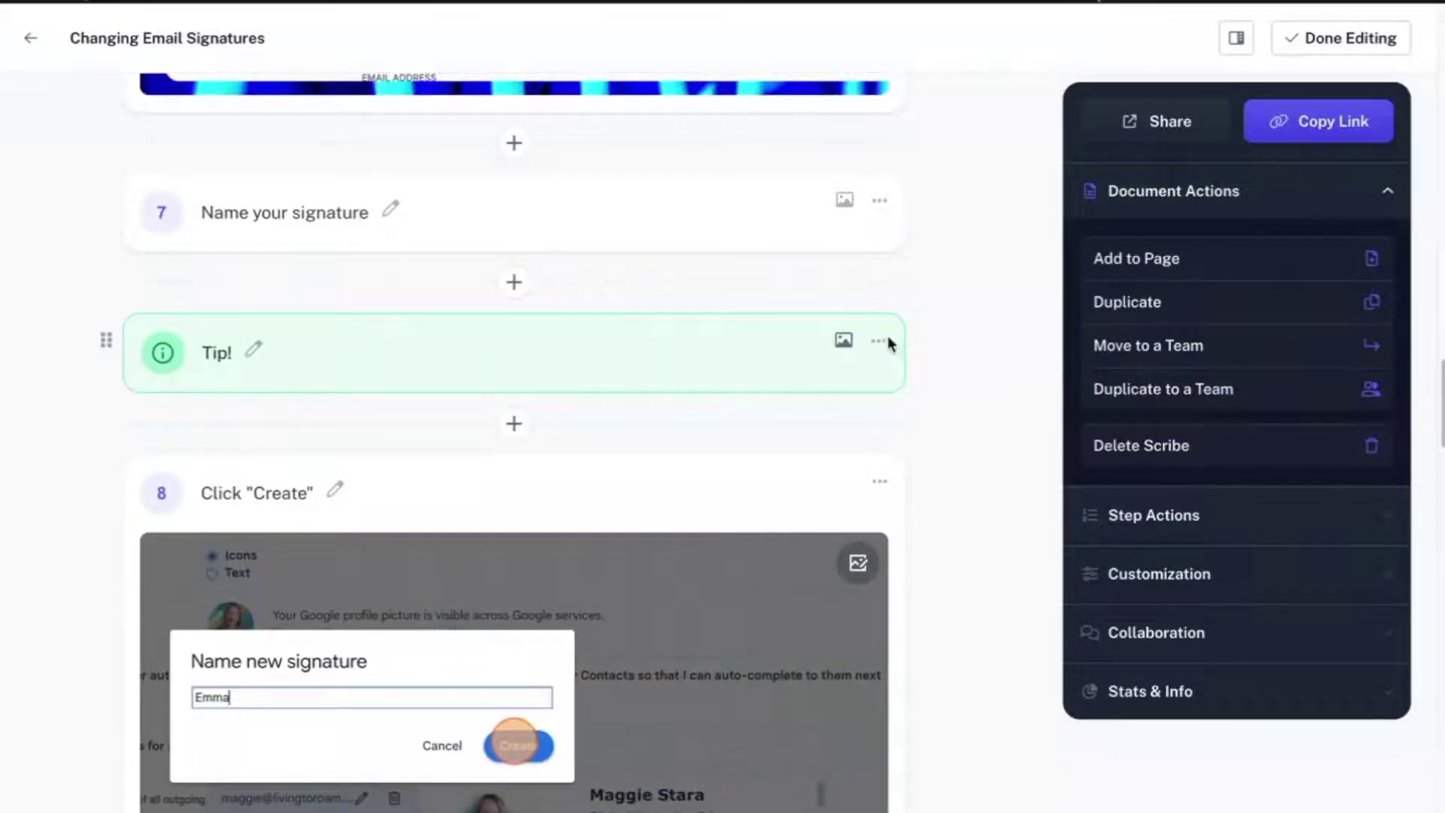
left_click(844, 340)
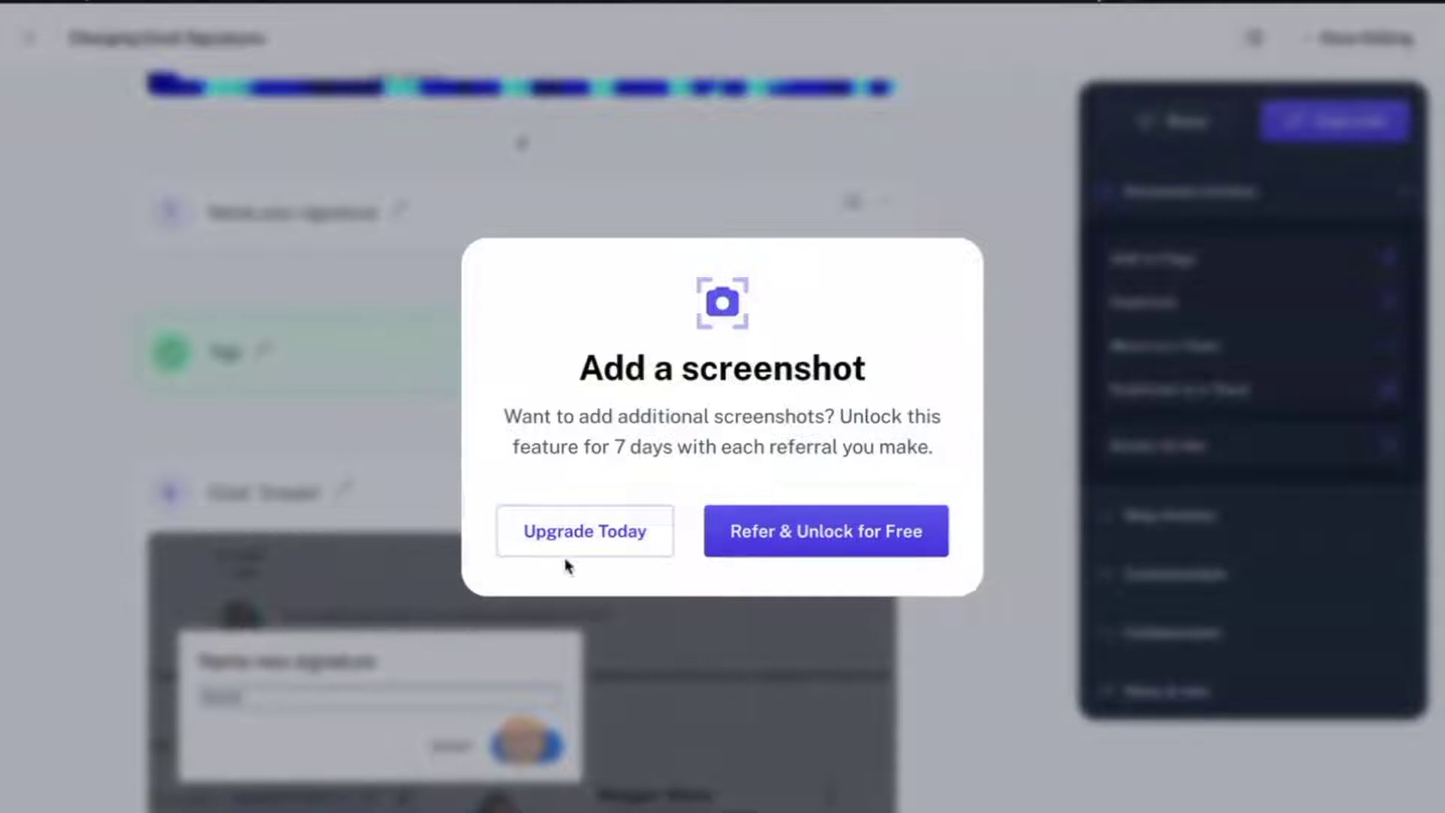
Dismiss the screenshot upgrade offer and permanently delete the tip between steps 7 and 8 of the guide
left_click(1048, 324)
left_click(880, 347)
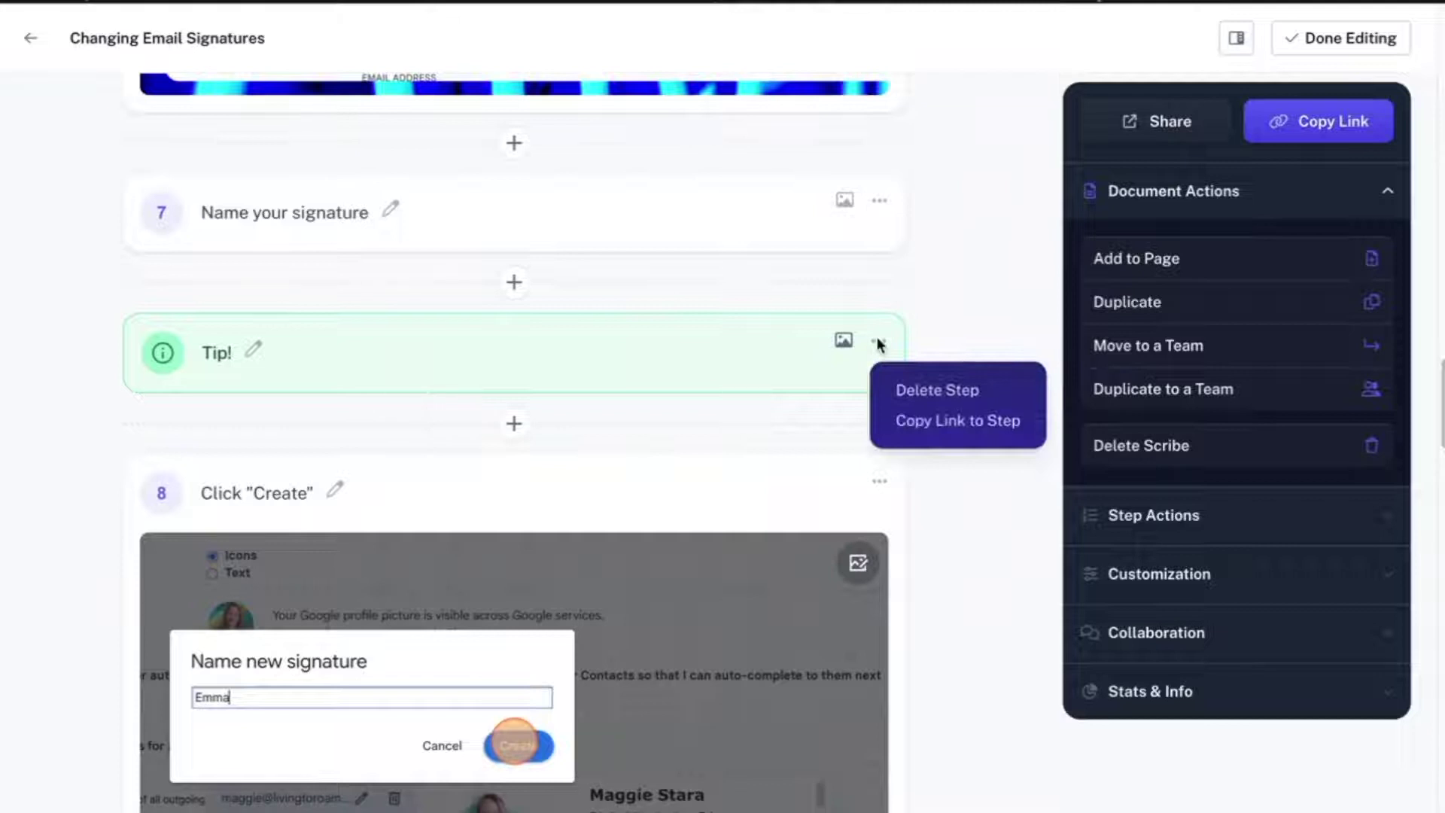
left_click(937, 389)
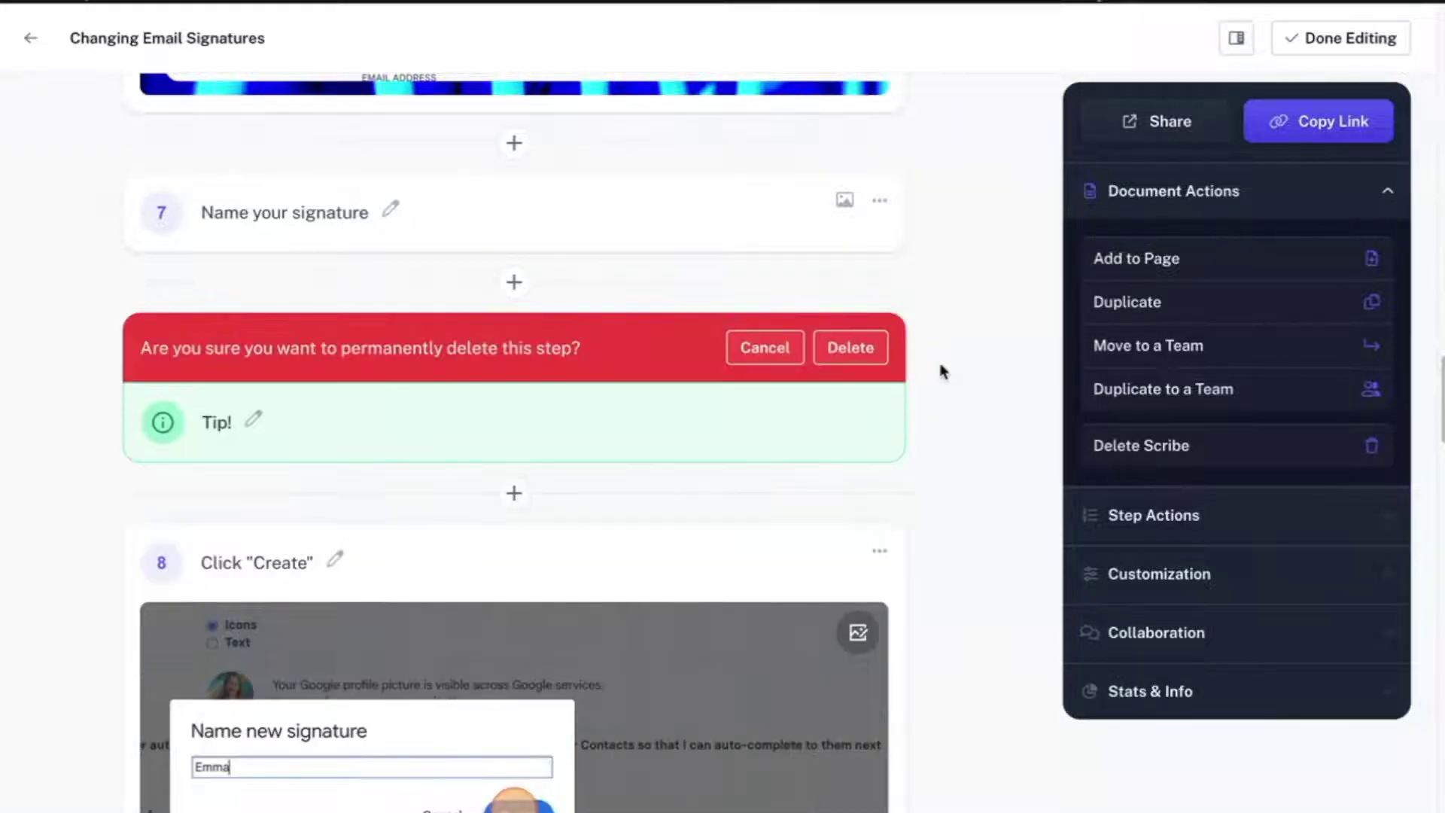
left_click(849, 347)
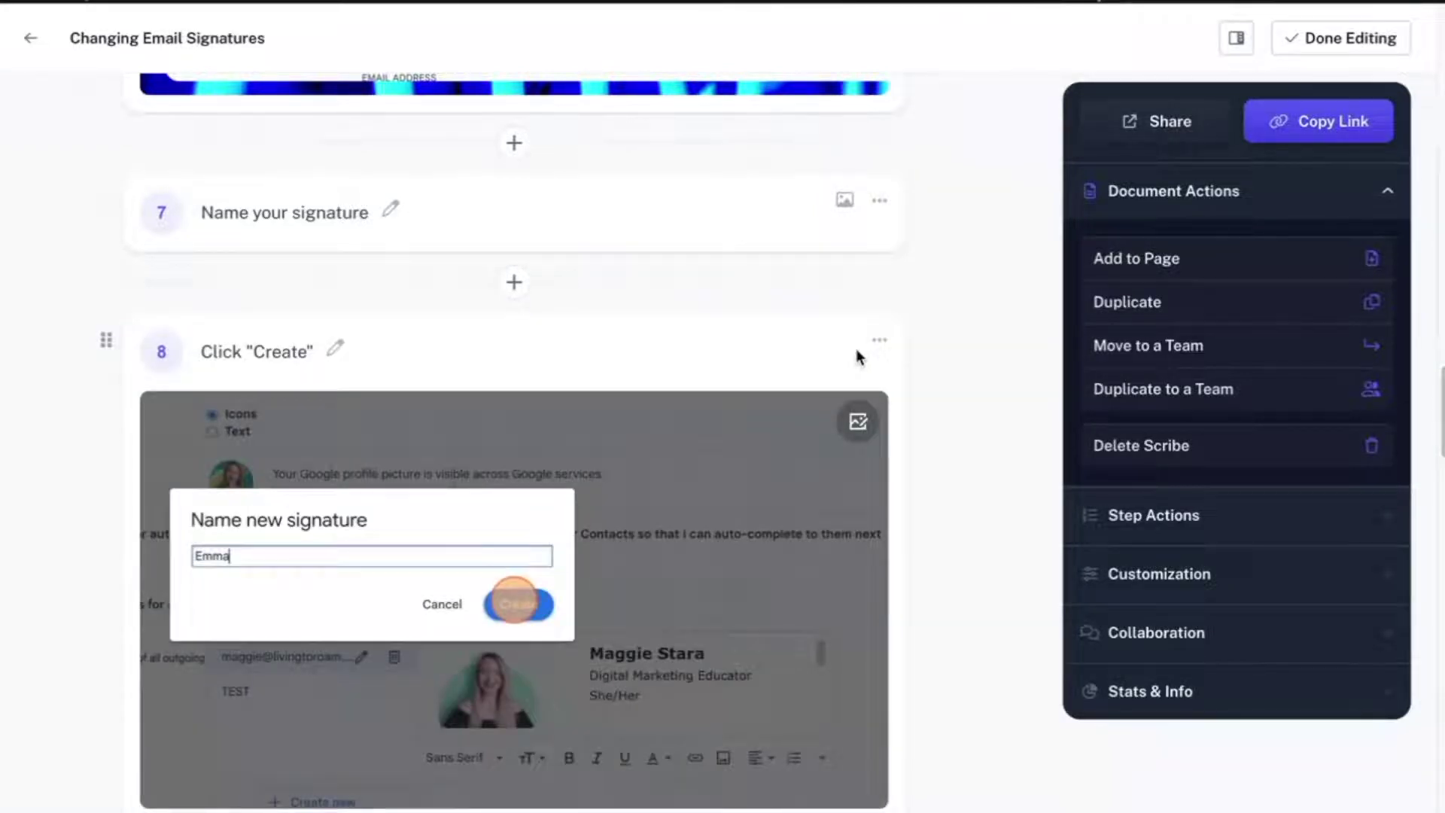
Insert a header reading "To test that everything works:" between steps 11 and 12 of the guide
scroll(856, 349, "down", 15)
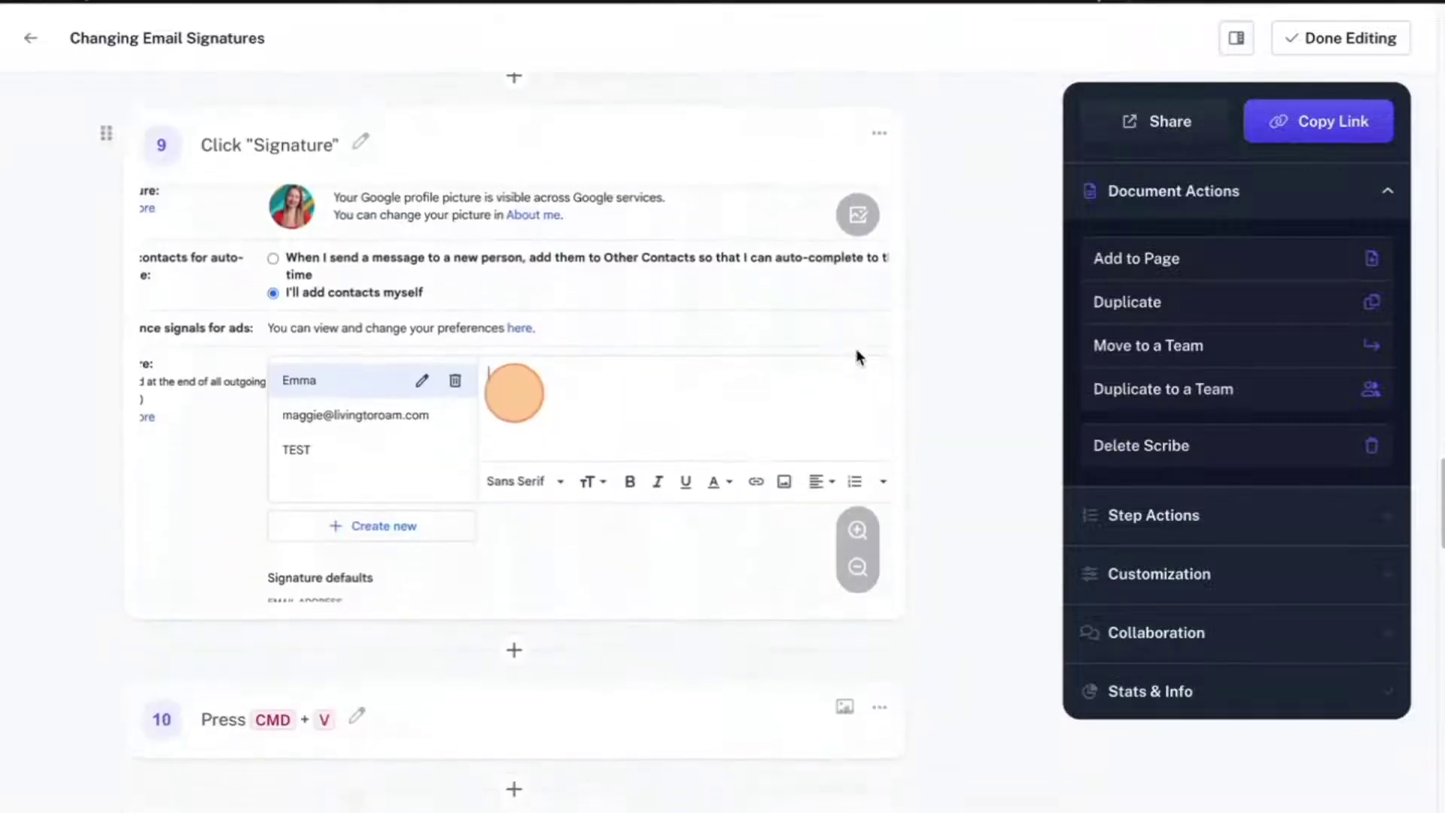
scroll(856, 349, "down", 3)
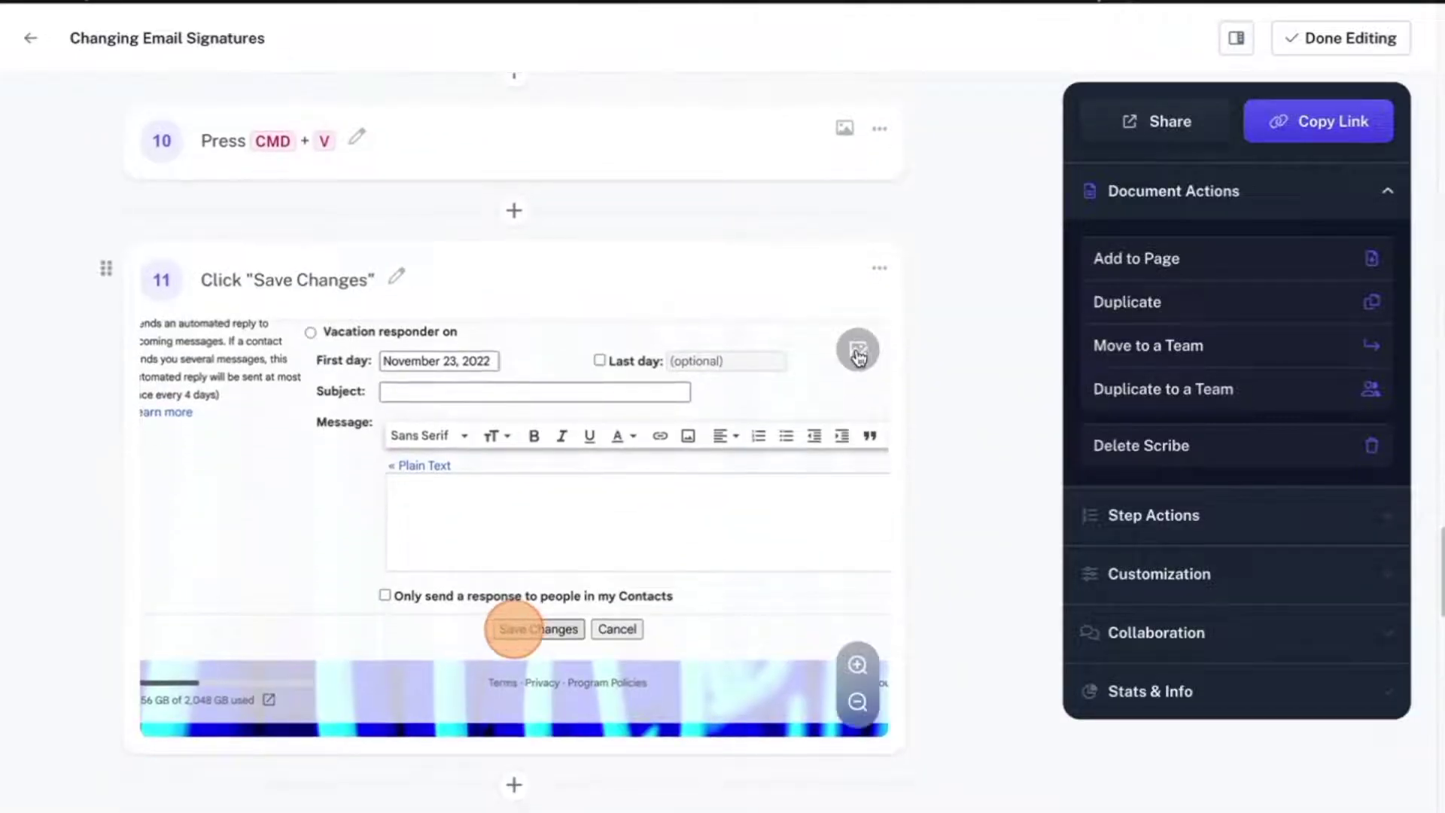
scroll(848, 629, "down", 5)
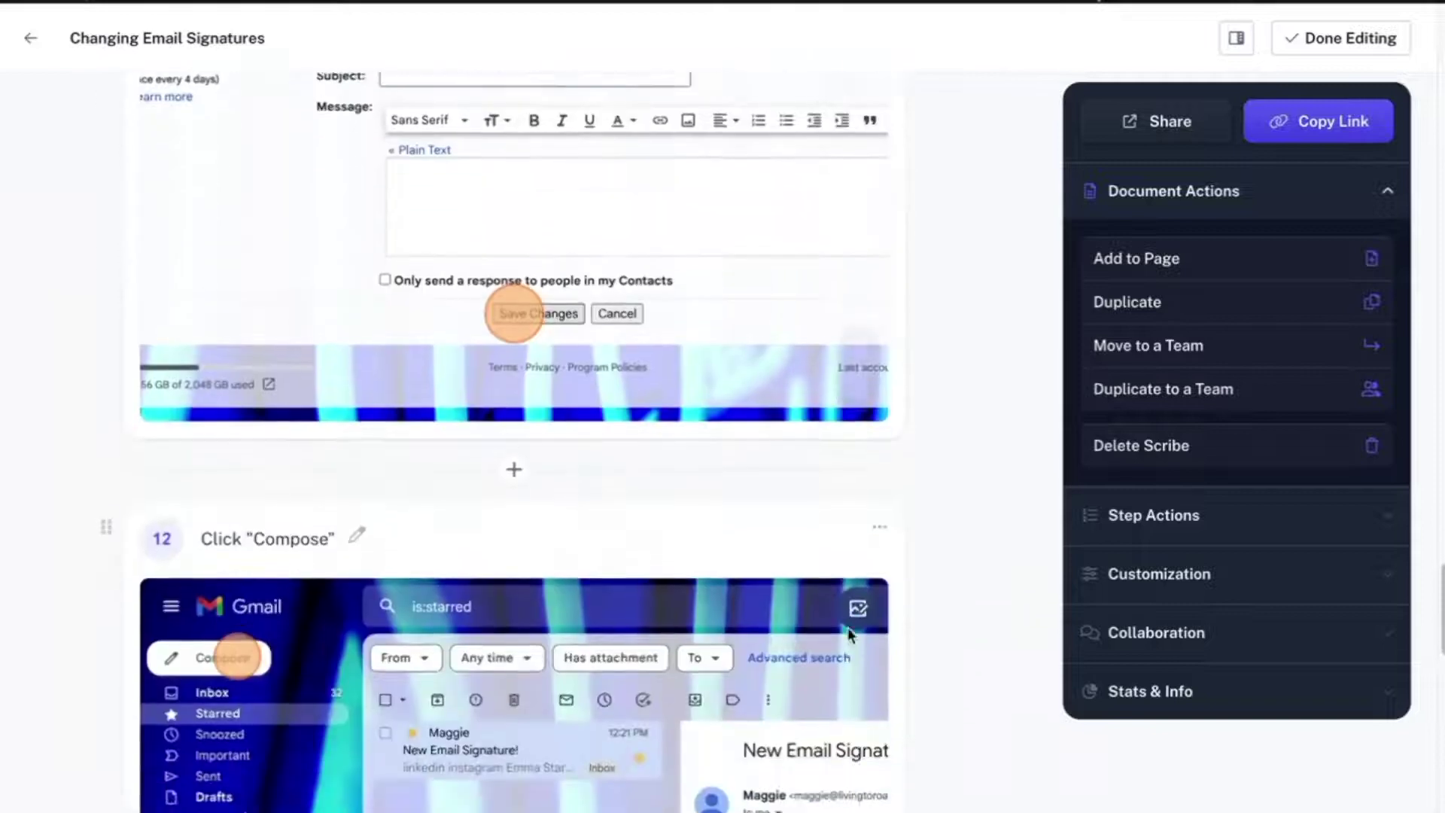
scroll(848, 626, "down", 4)
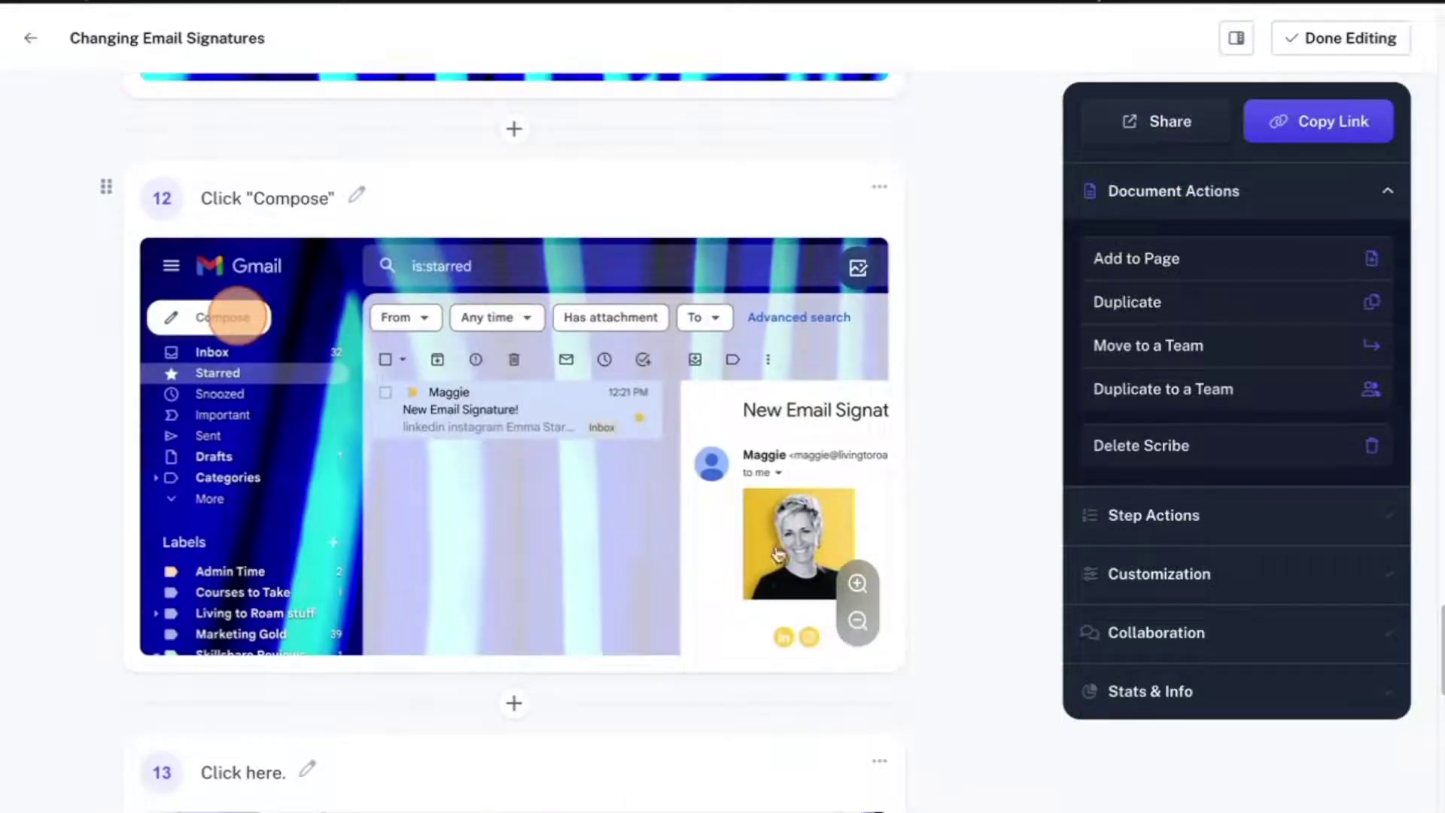
scroll(734, 154, "up", 4)
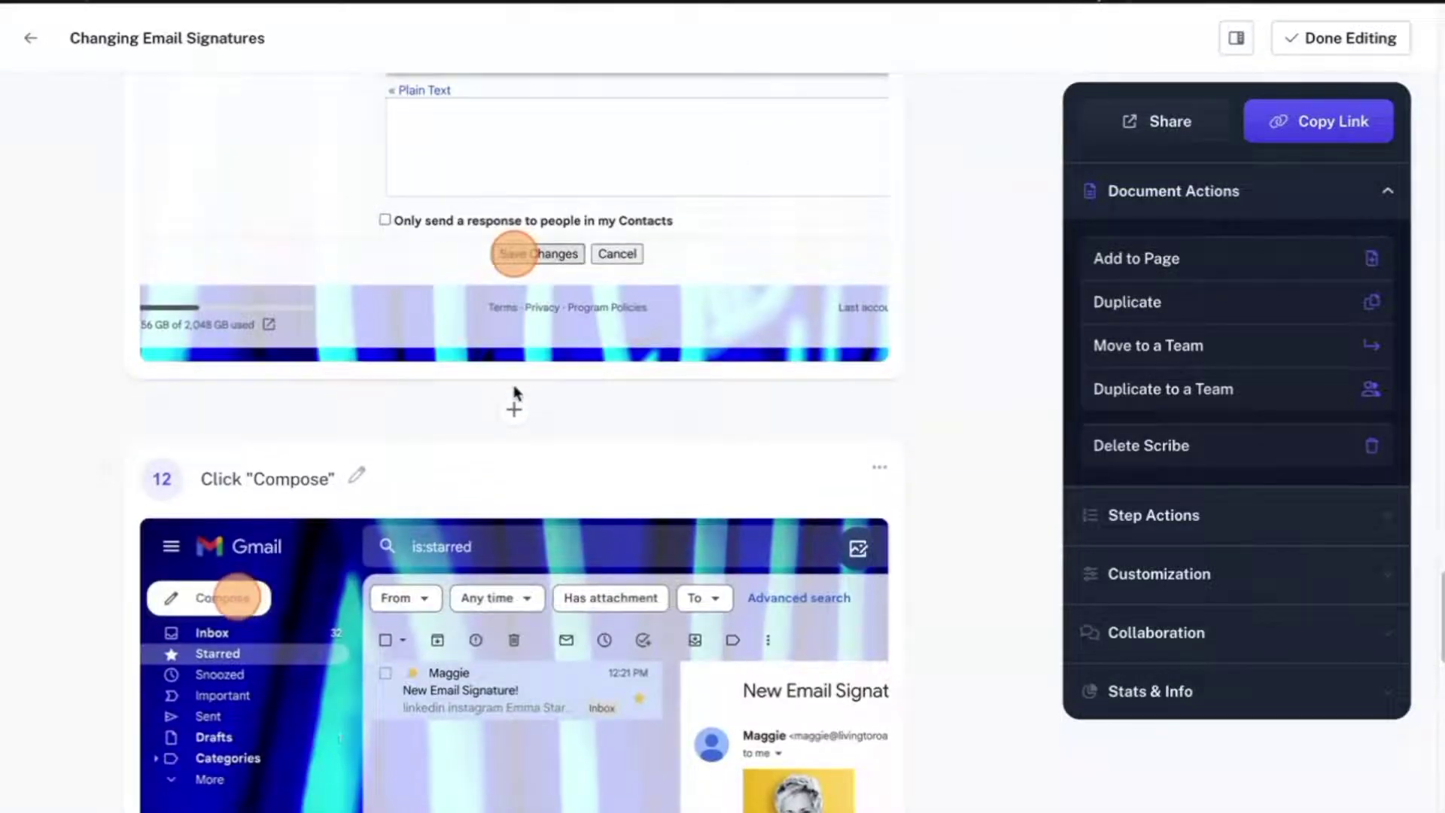
left_click(514, 410)
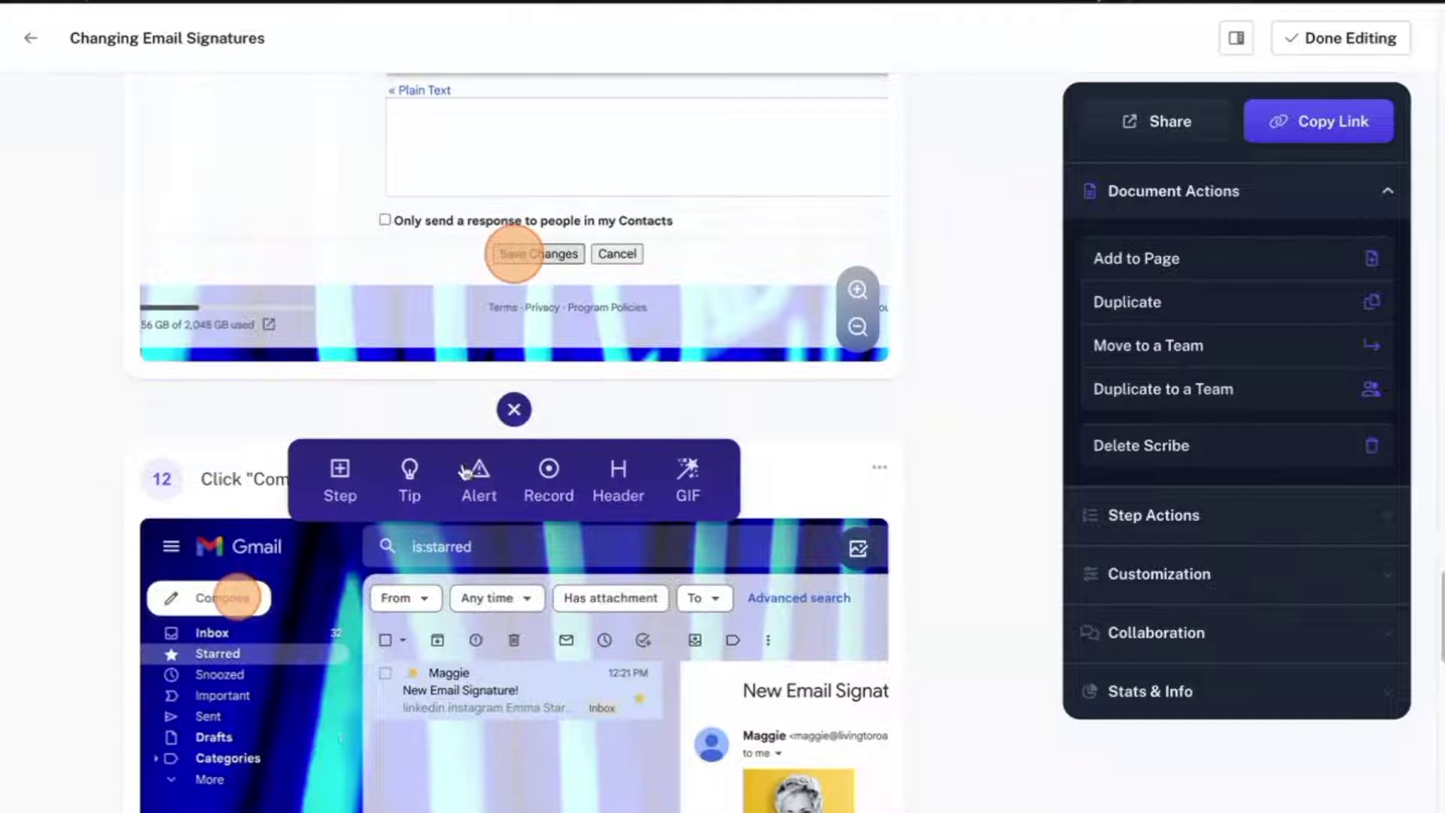
left_click(617, 475)
type("To test that everything worke")
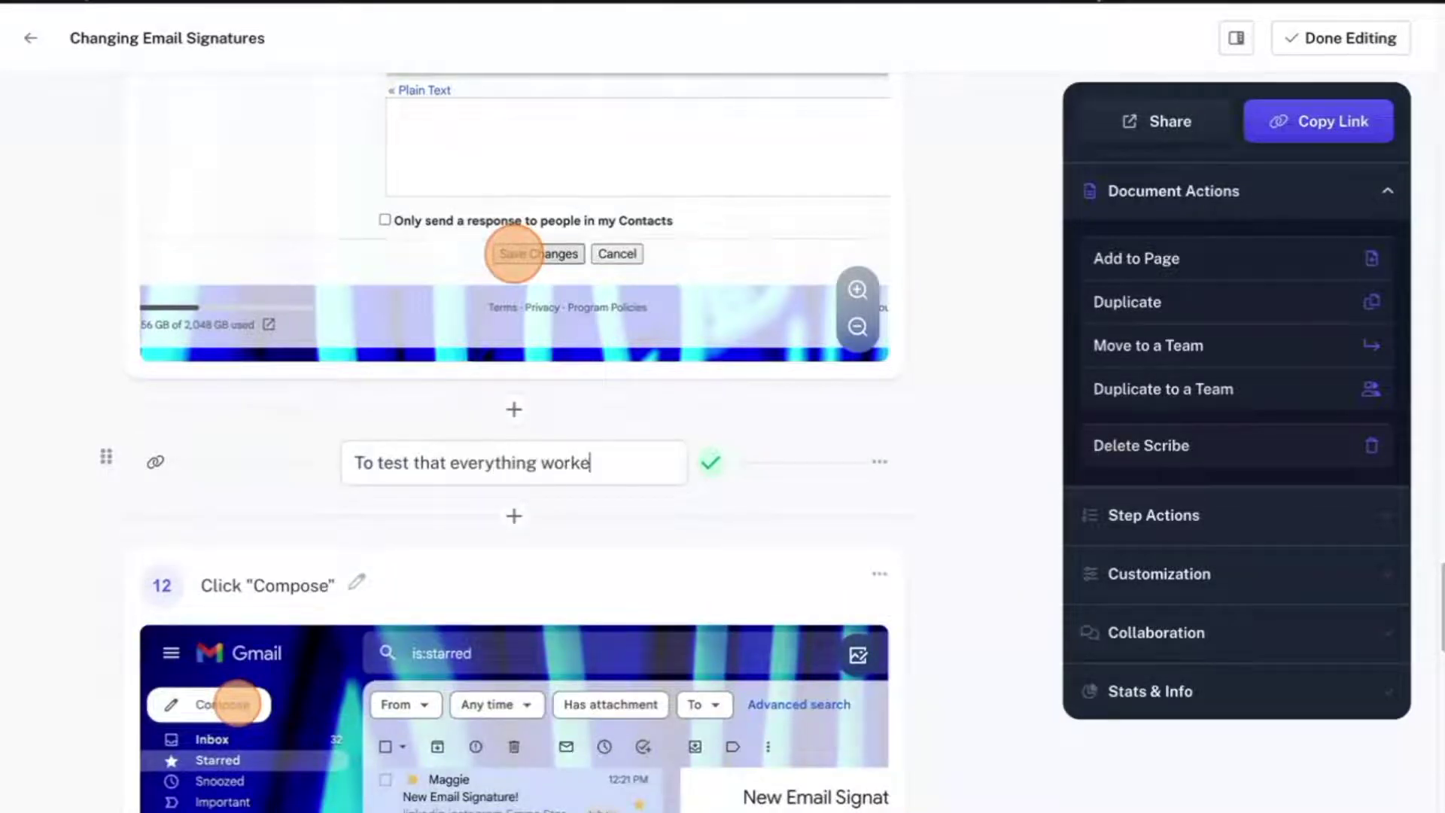
left_click(985, 443)
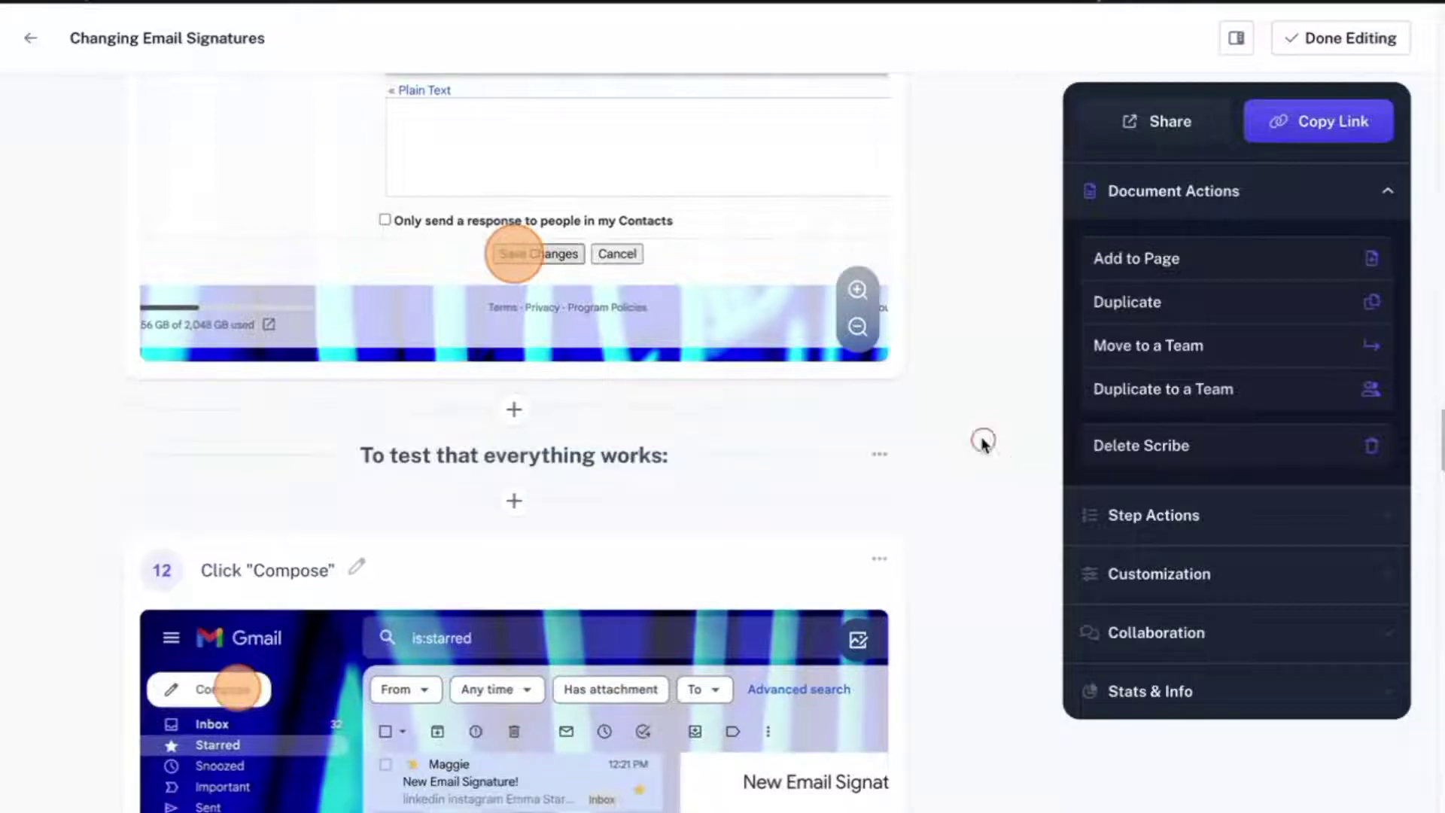
Reword step 14 of the guide as "Select your new signature"
scroll(941, 452, "down", 2)
scroll(938, 452, "down", 3)
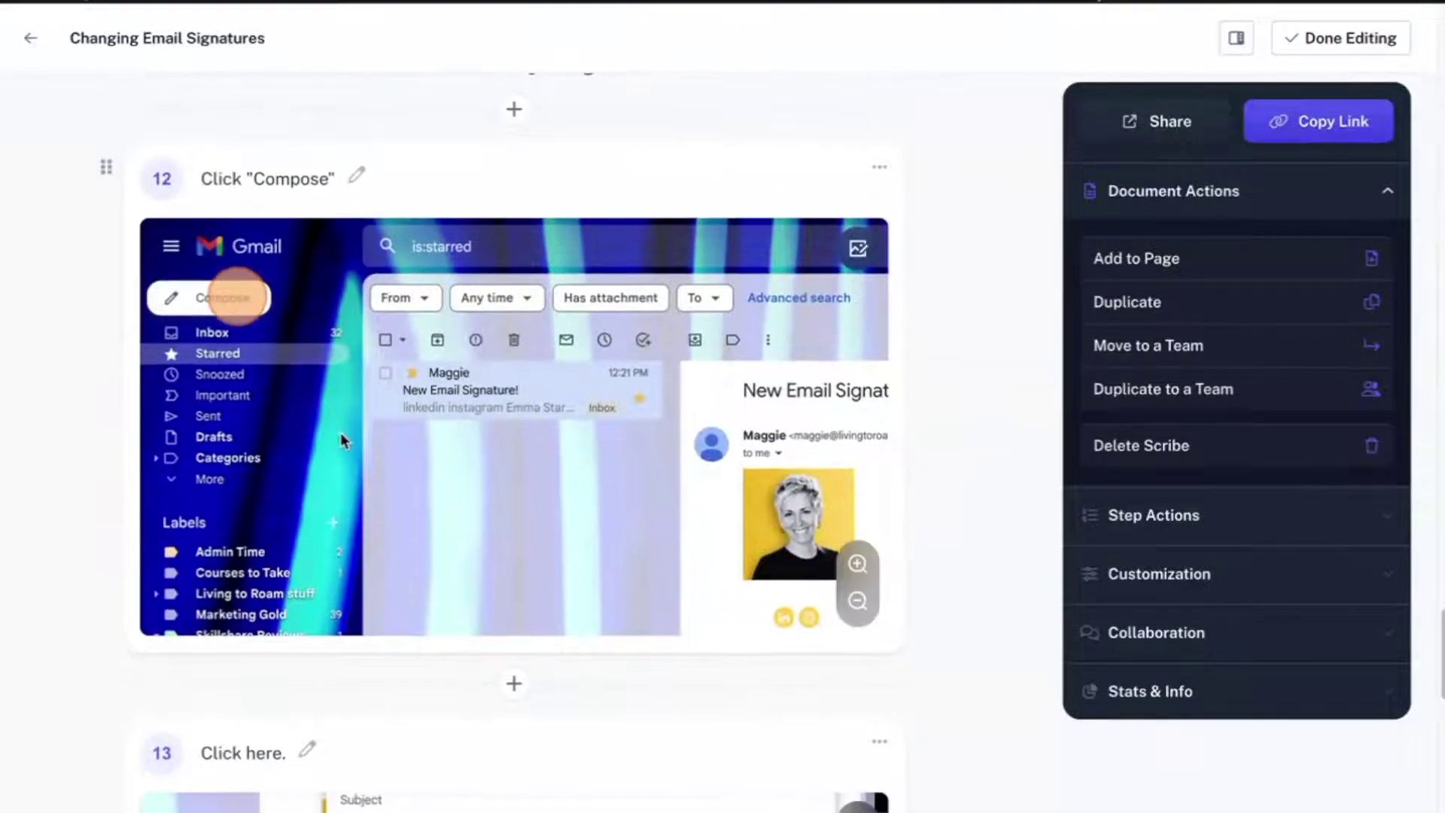
scroll(340, 432, "down", 8)
scroll(684, 549, "down", 5)
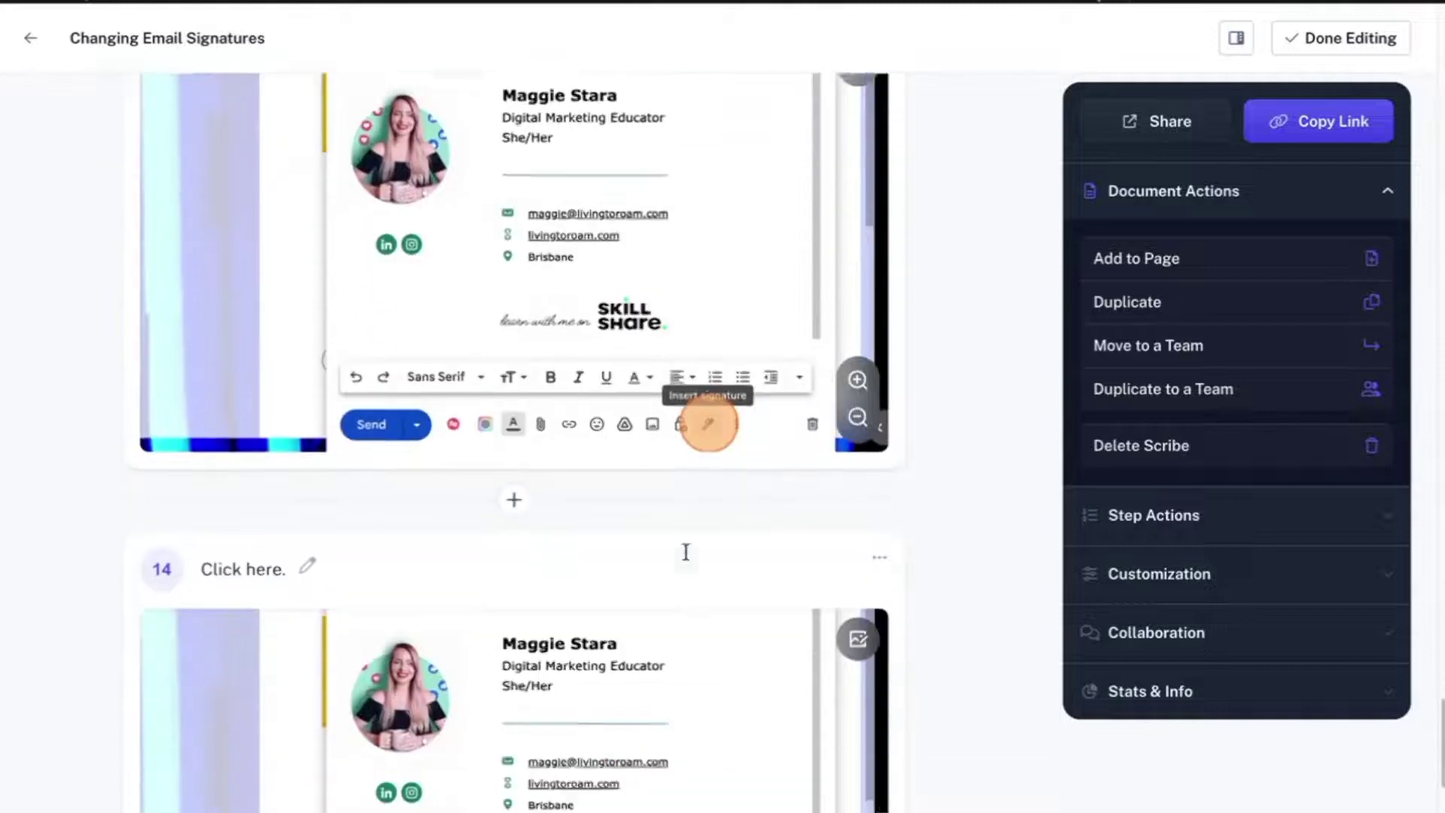
left_click(307, 228)
key("ctrl+a")
type("Se")
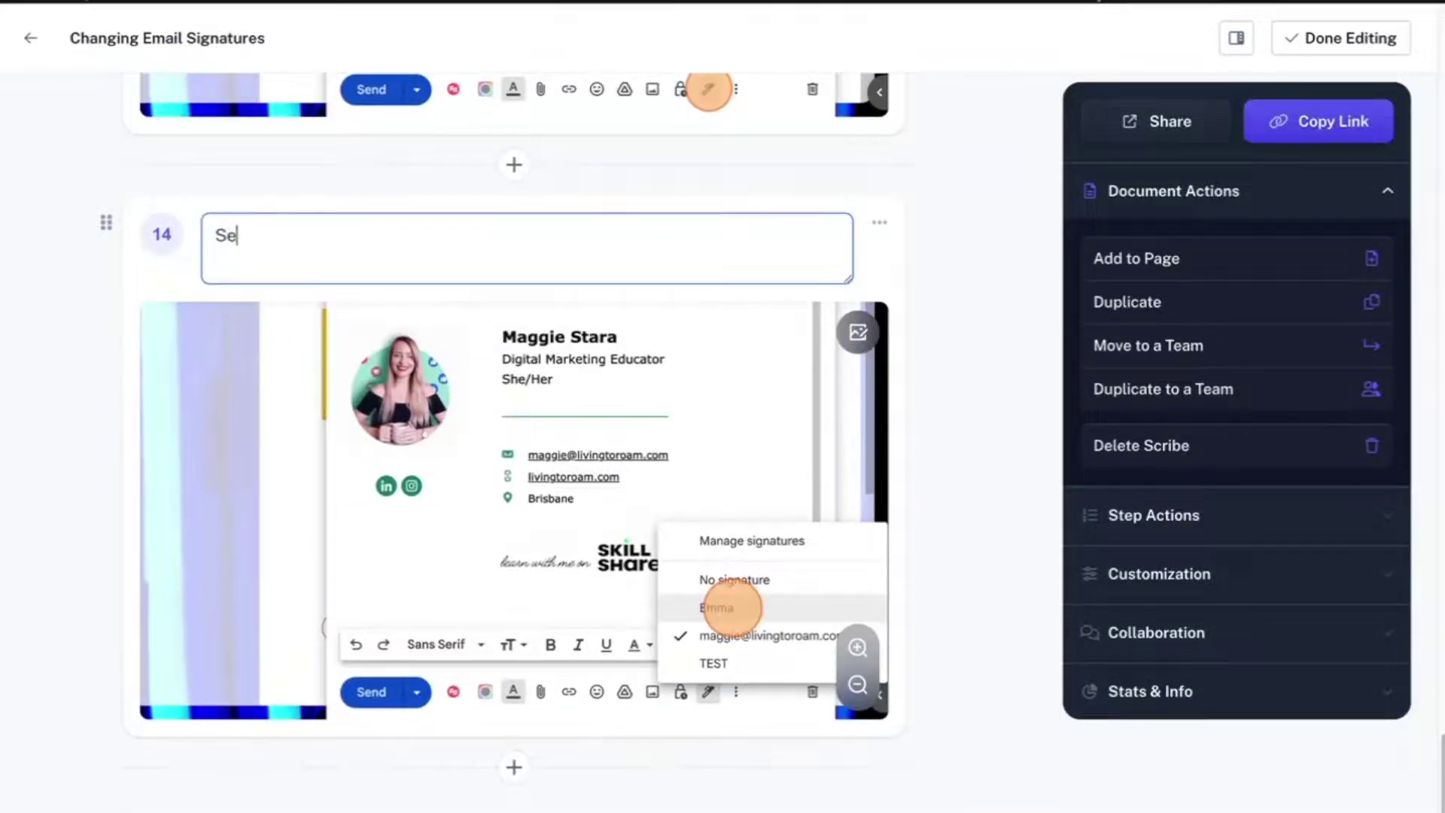
type("lect your new signature")
left_click(936, 344)
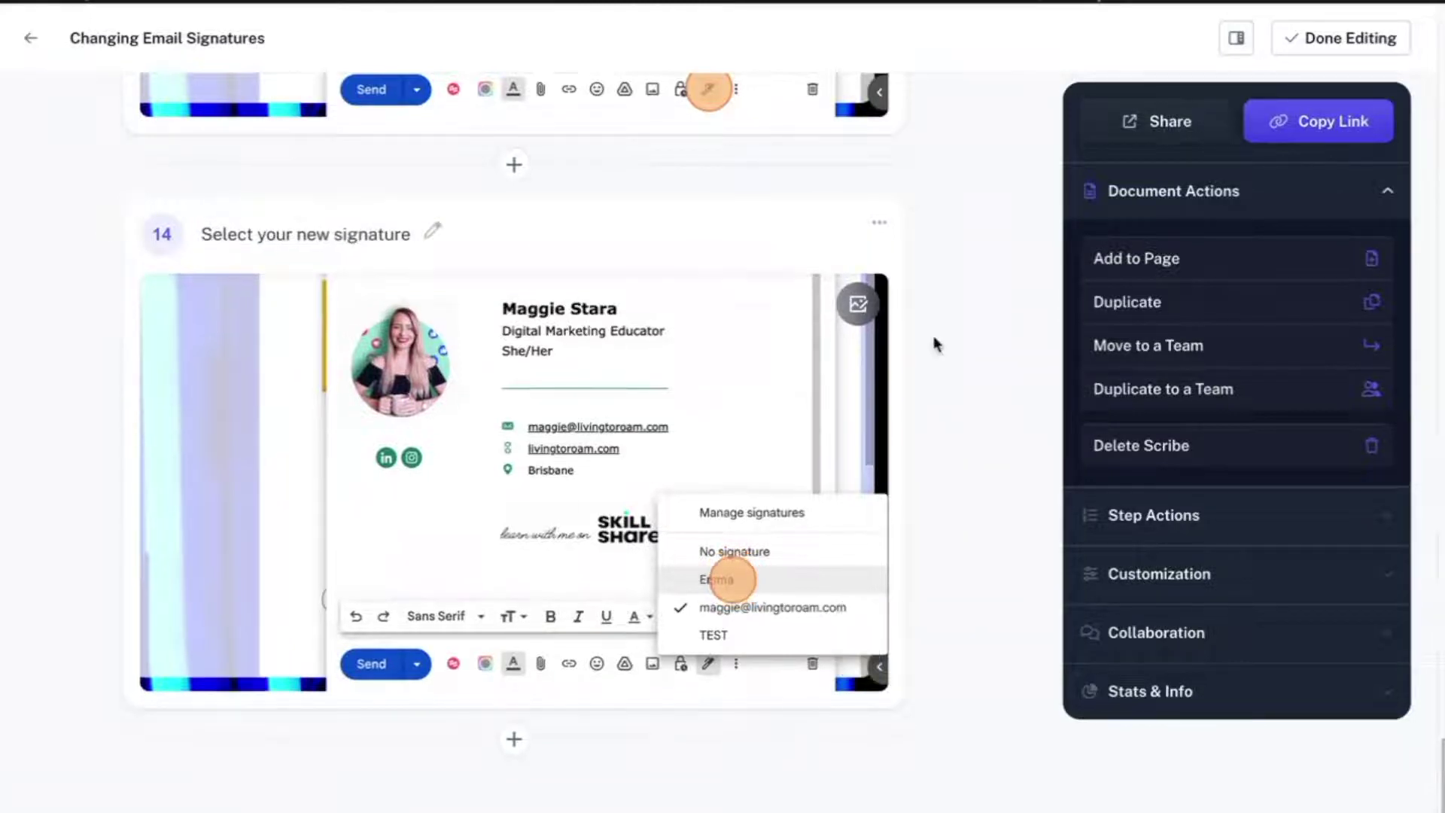
Try a wider zoom on the step 12 screenshot and restore its original zoom
scroll(831, 360, "up", 10)
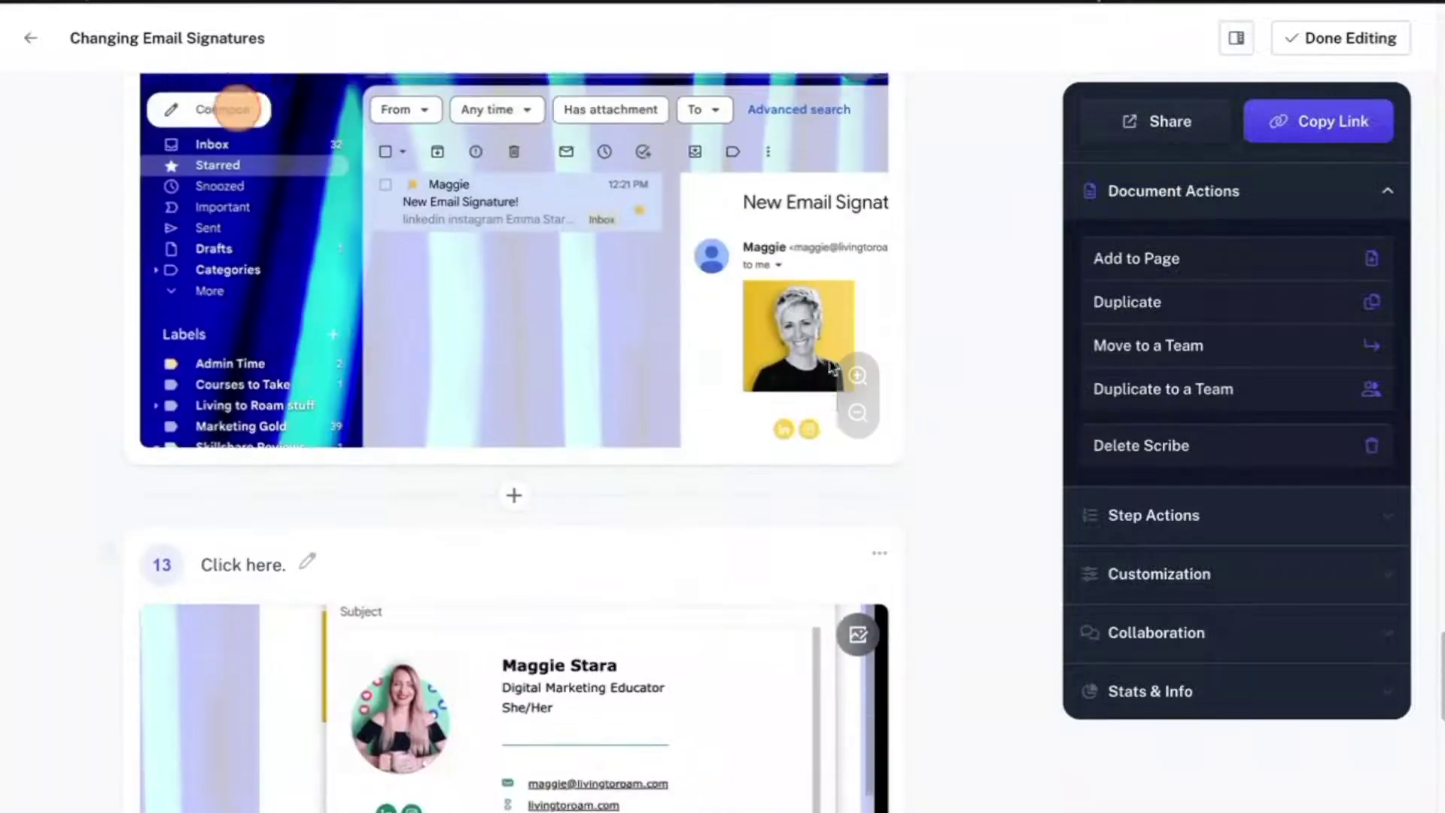
left_click(858, 461)
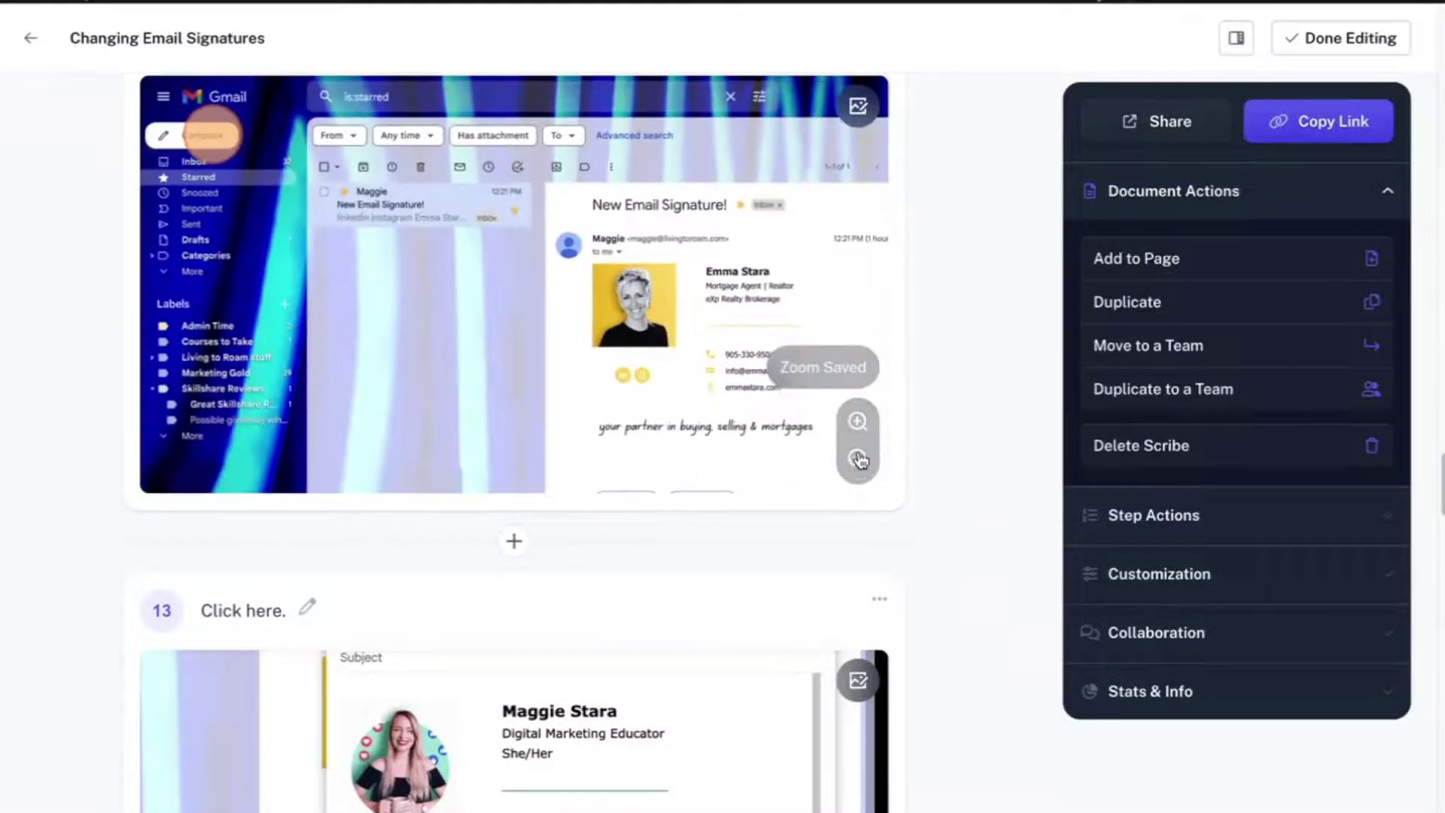
left_click(858, 423)
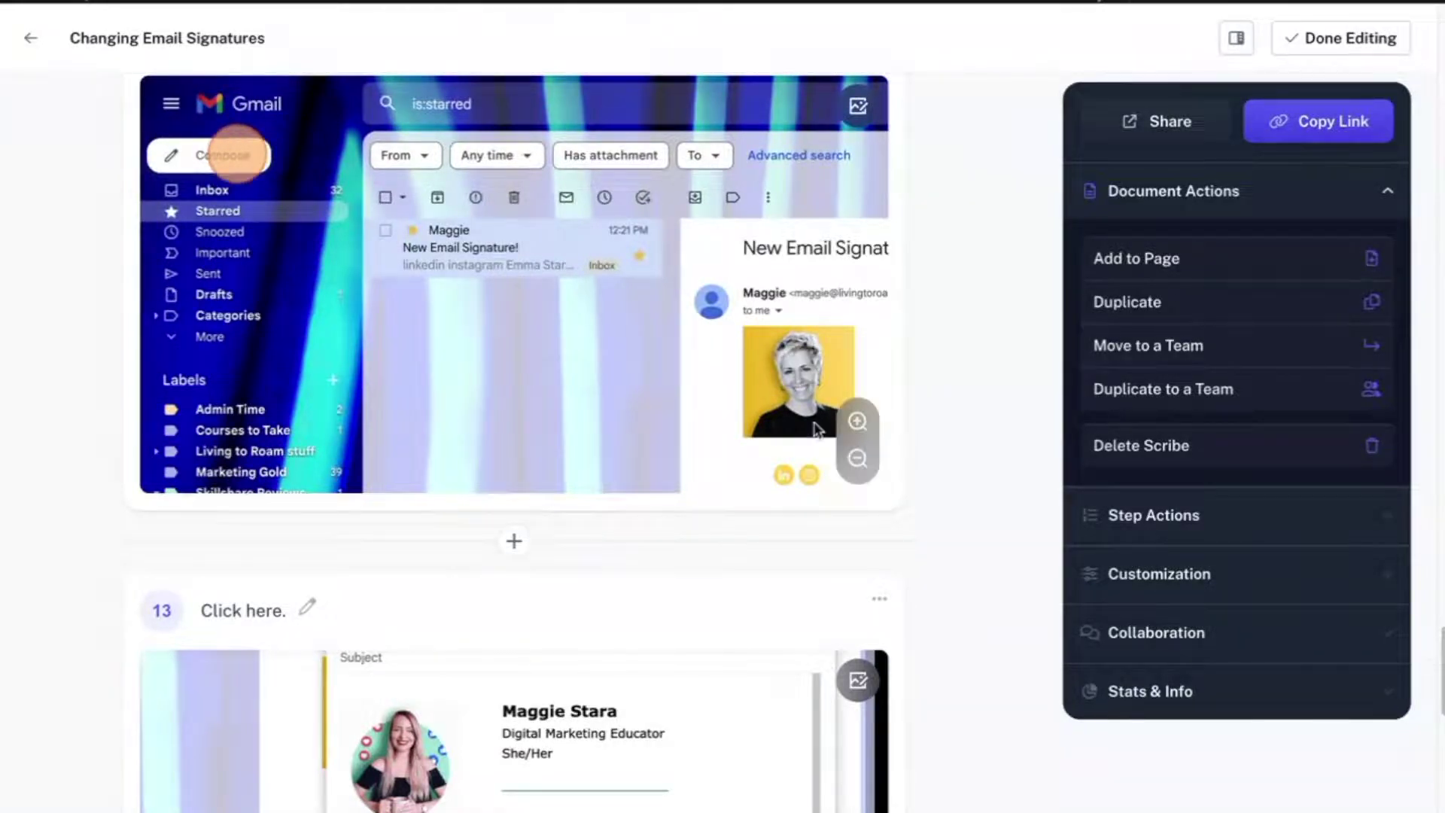
Enlarge the step 13 screenshot around the highlighted Insert signature icon, reducing the zoom slightly at the end
scroll(815, 422, "down", 5)
left_click(855, 653)
left_click(856, 652)
left_click(857, 652)
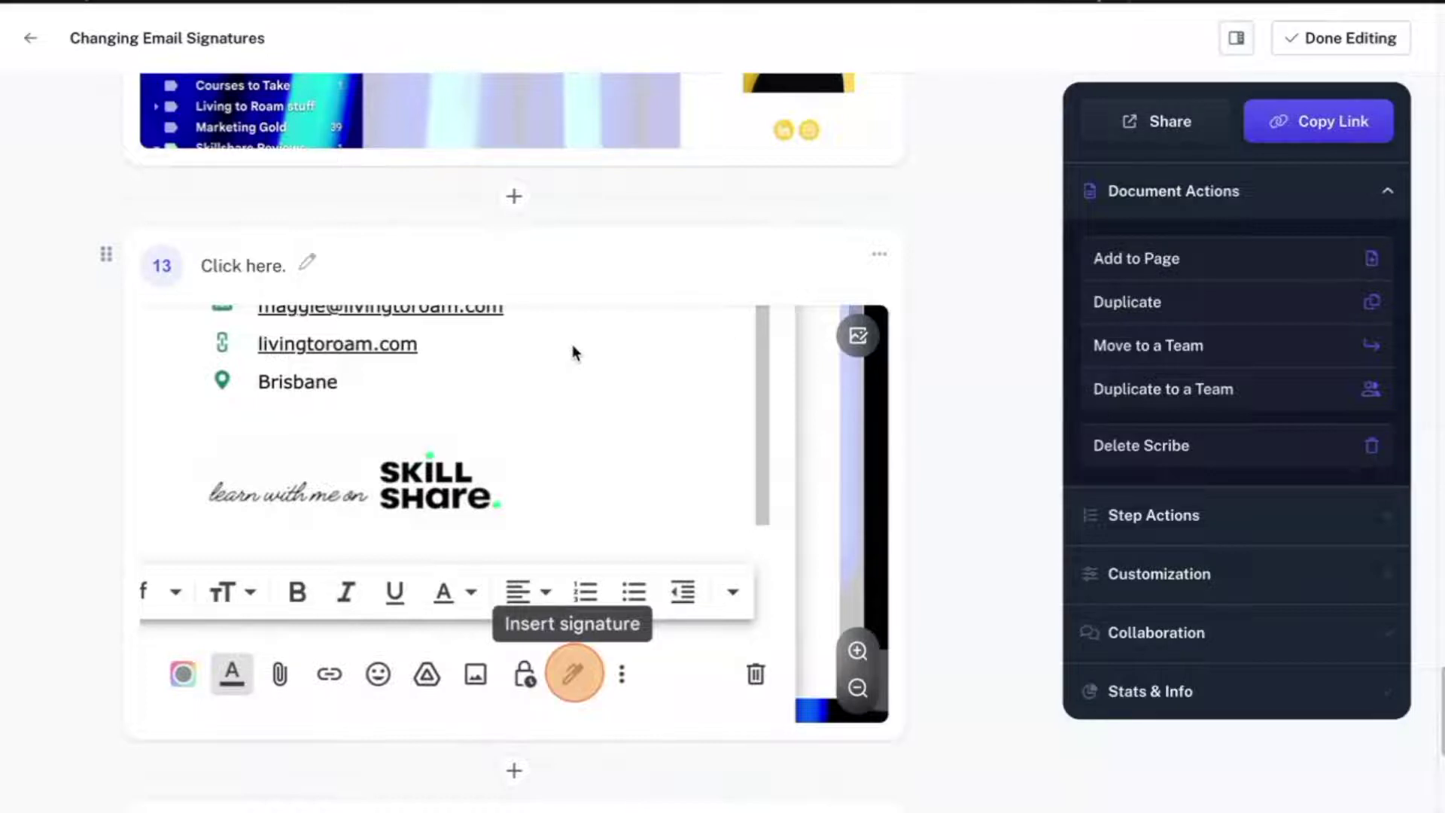
left_click(858, 687)
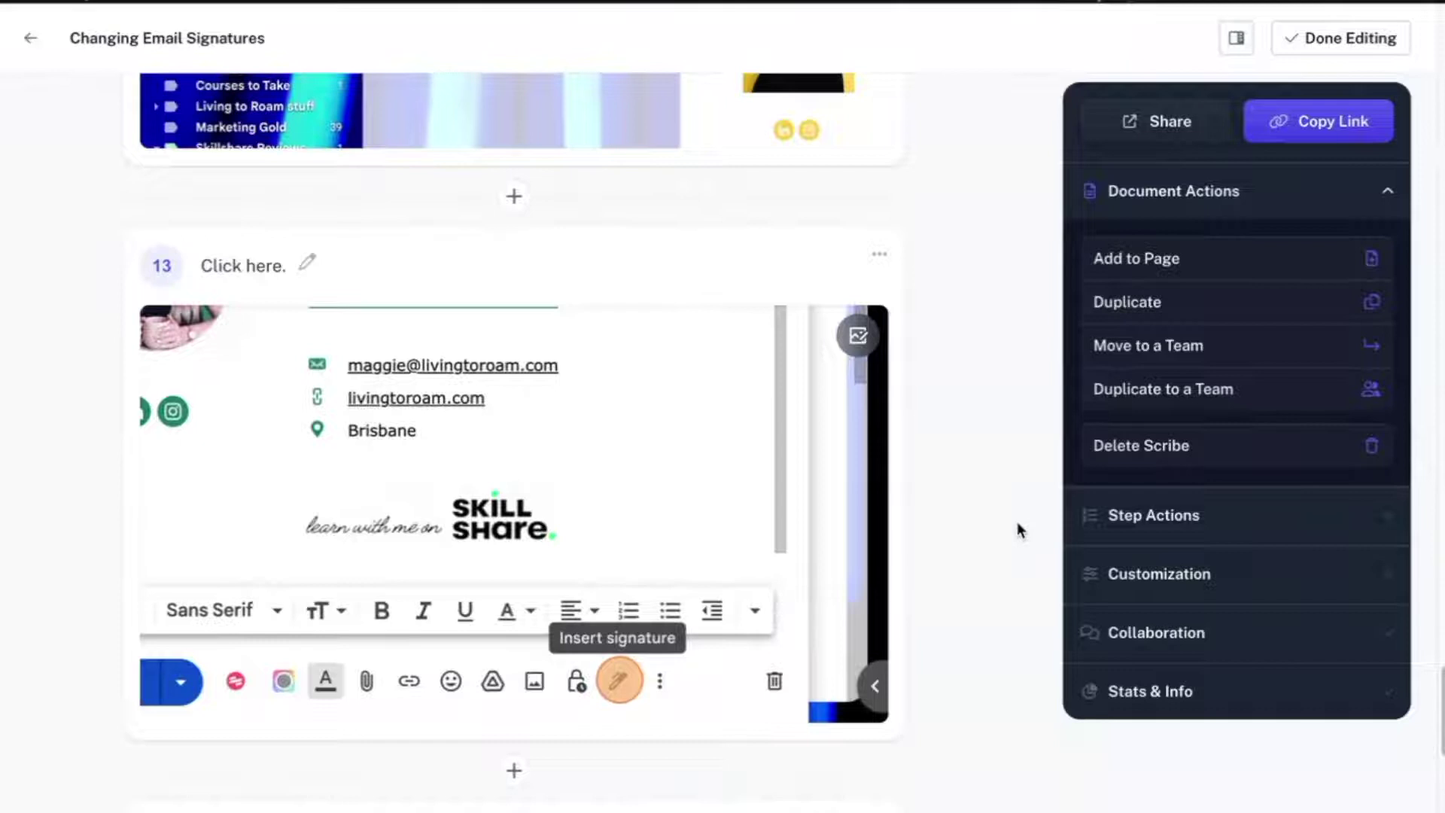
Finish editing the guide and jump to its "To test that everything works:" section
left_click(1334, 39)
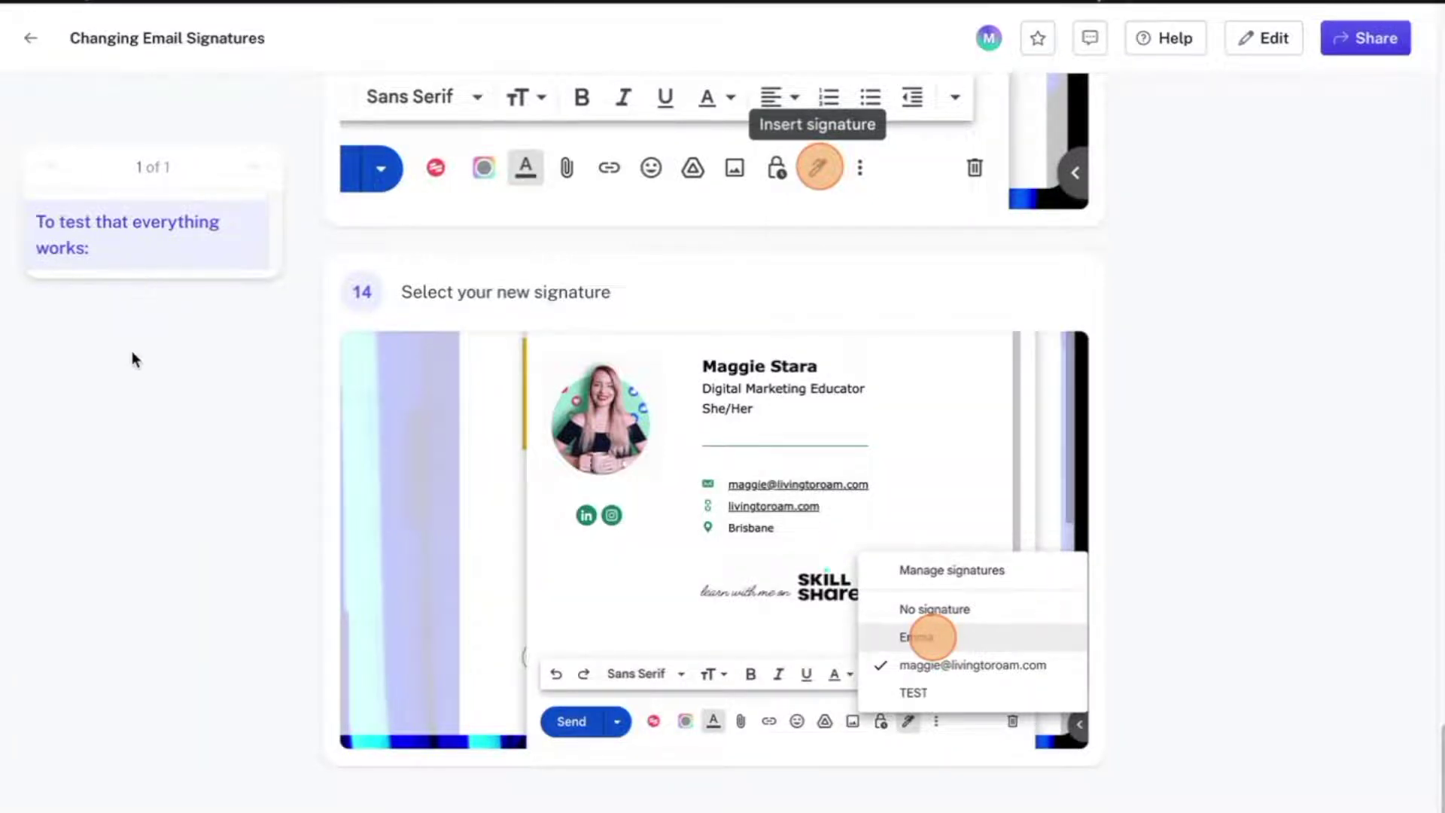
scroll(246, 494, "up", 6)
left_click(113, 248)
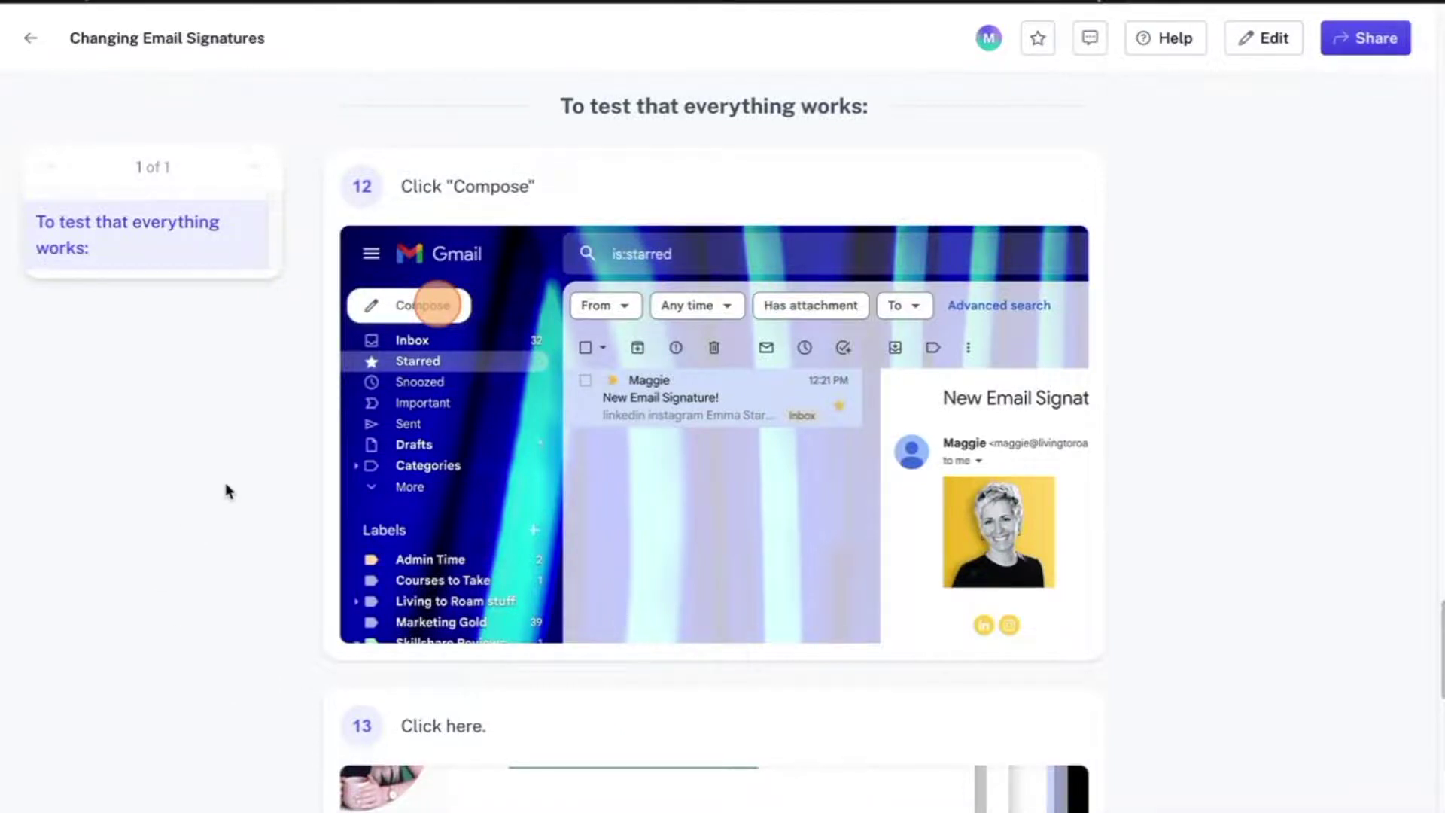
Copy the guide's shareable link and open the shared page in the browser
left_click(1355, 38)
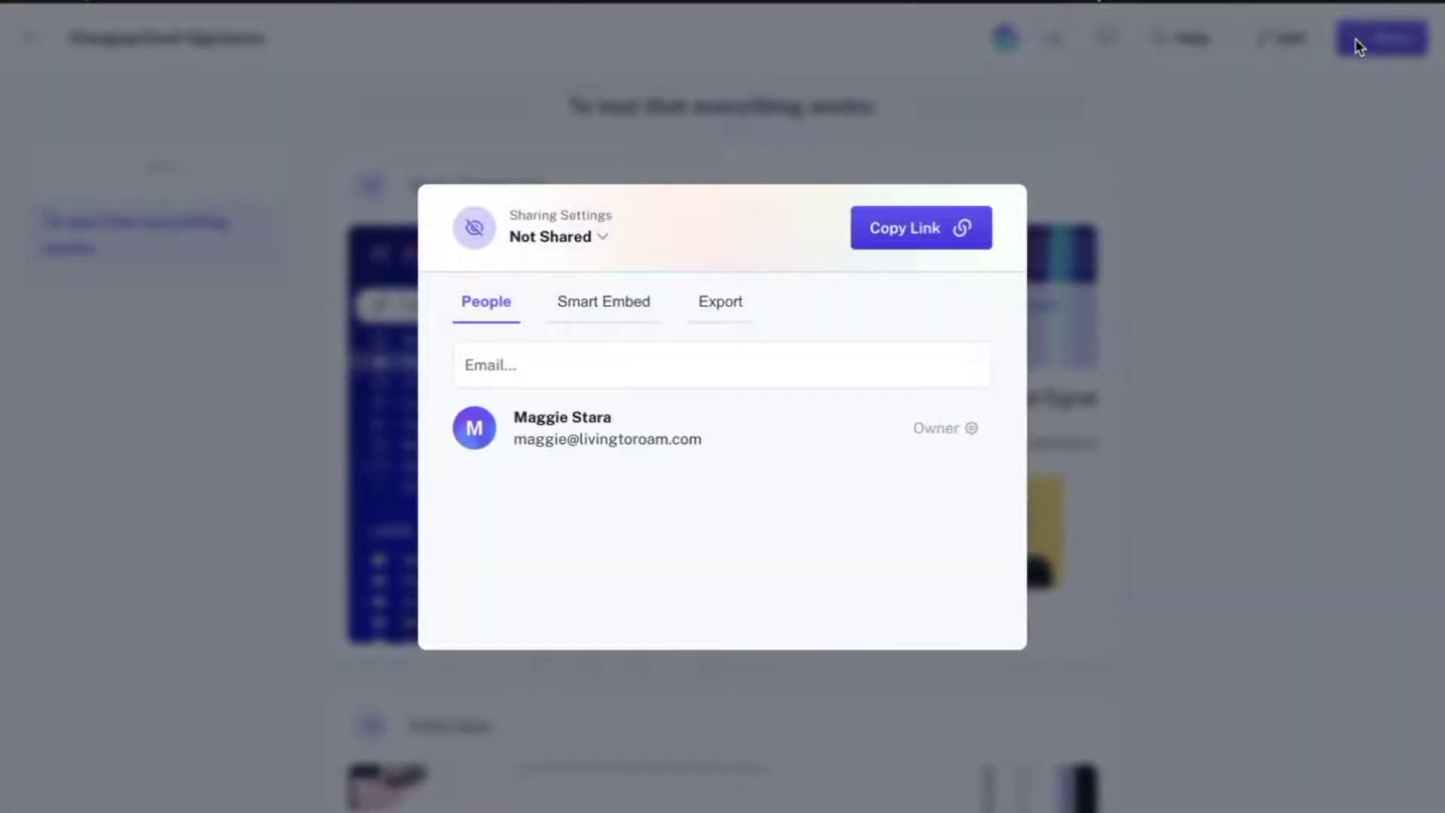
left_click(958, 229)
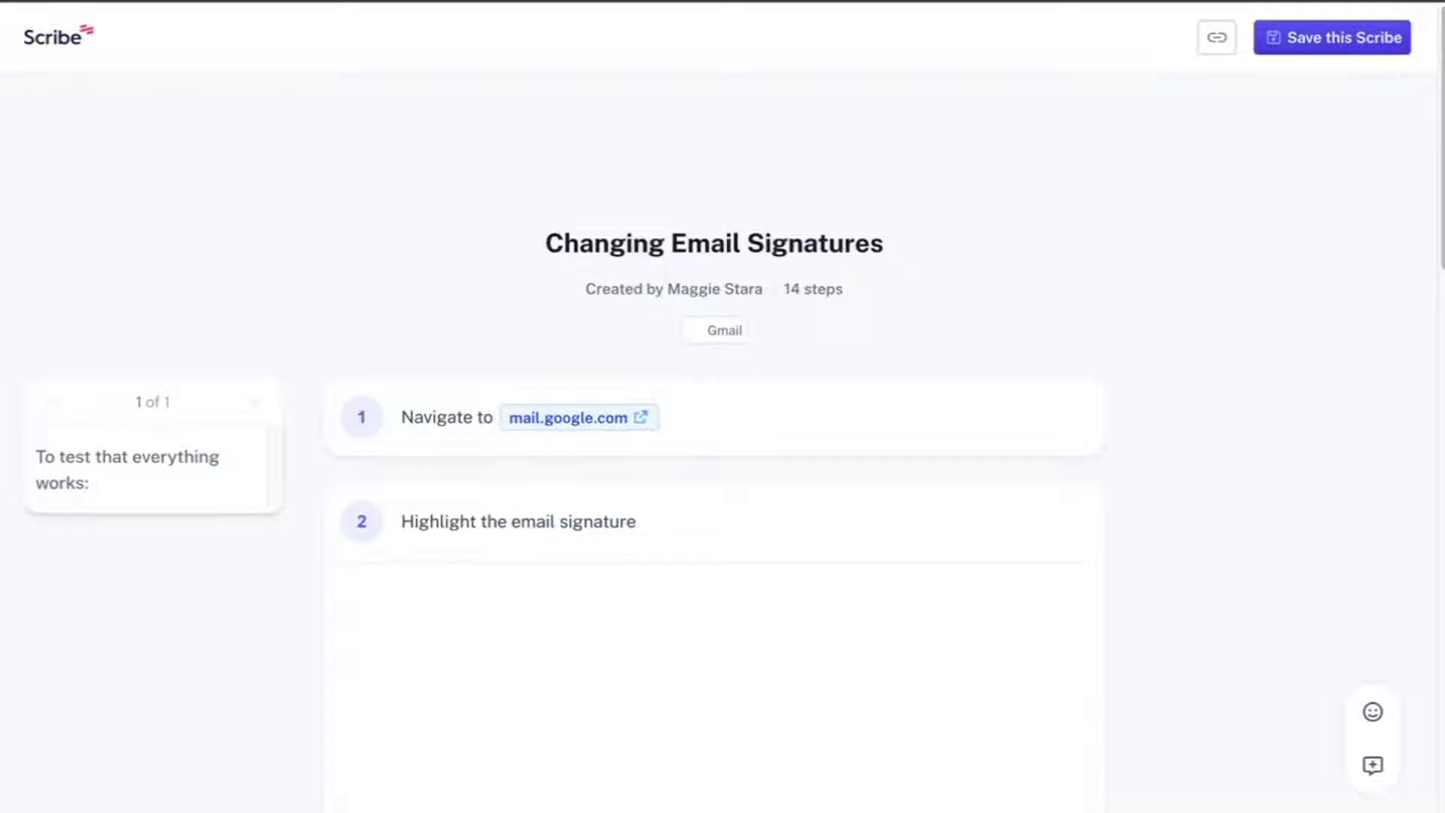
Review the shared guide's steps and test the navigation link to the "To test that everything works:" section
scroll(1190, 476, "down", 5)
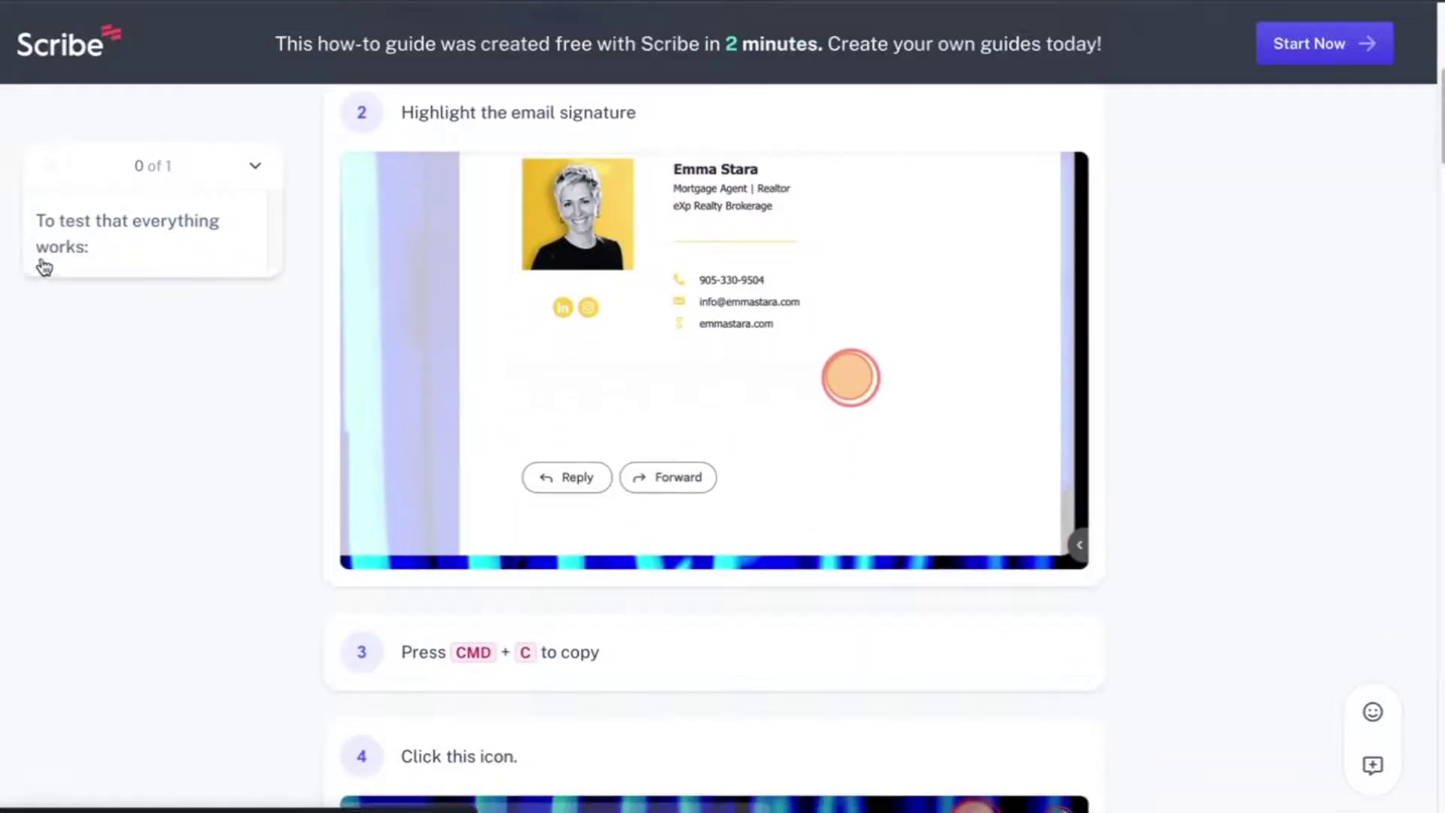
left_click(97, 235)
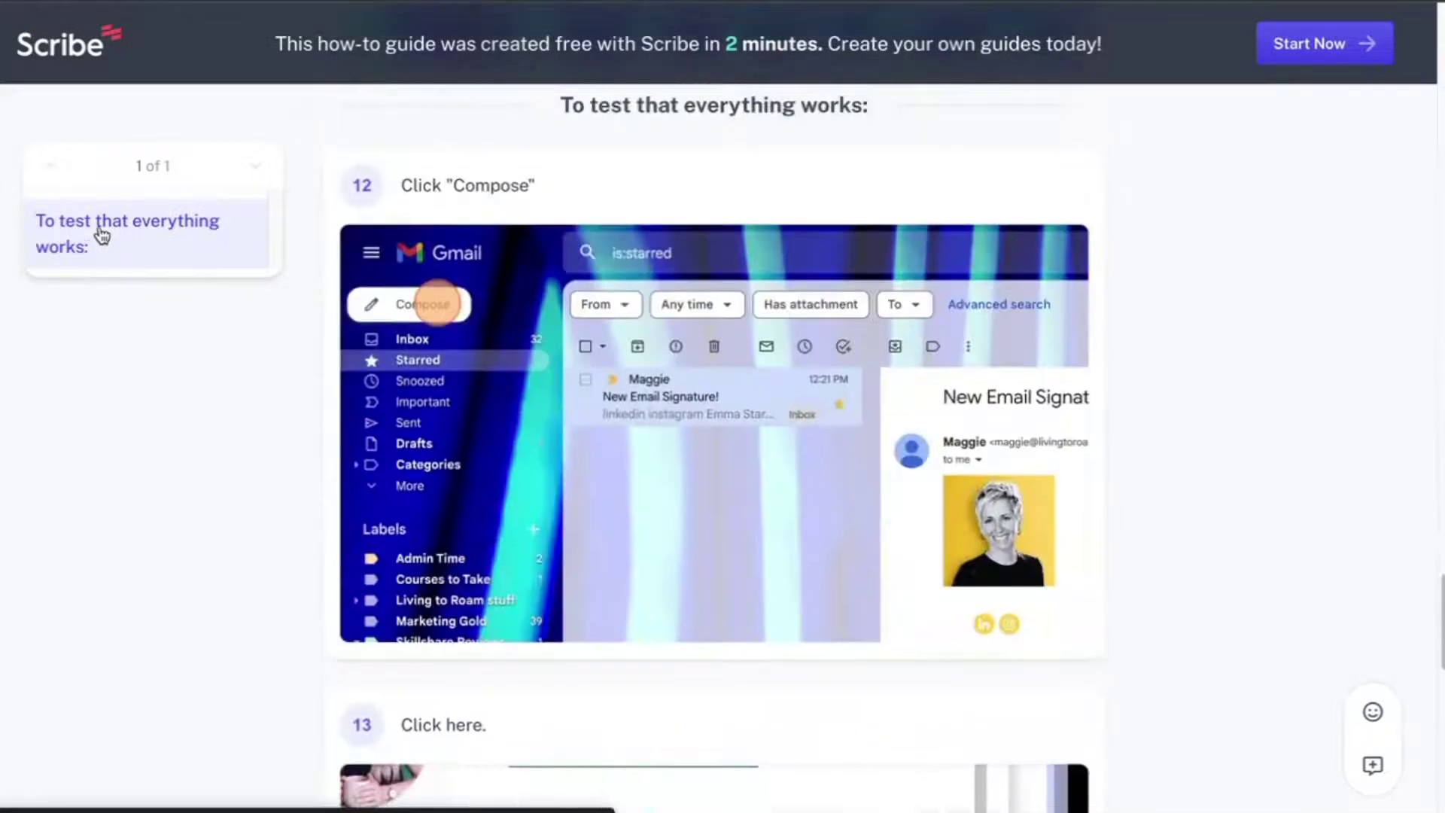
scroll(1405, 253, "up", 5)
scroll(1404, 255, "up", 10)
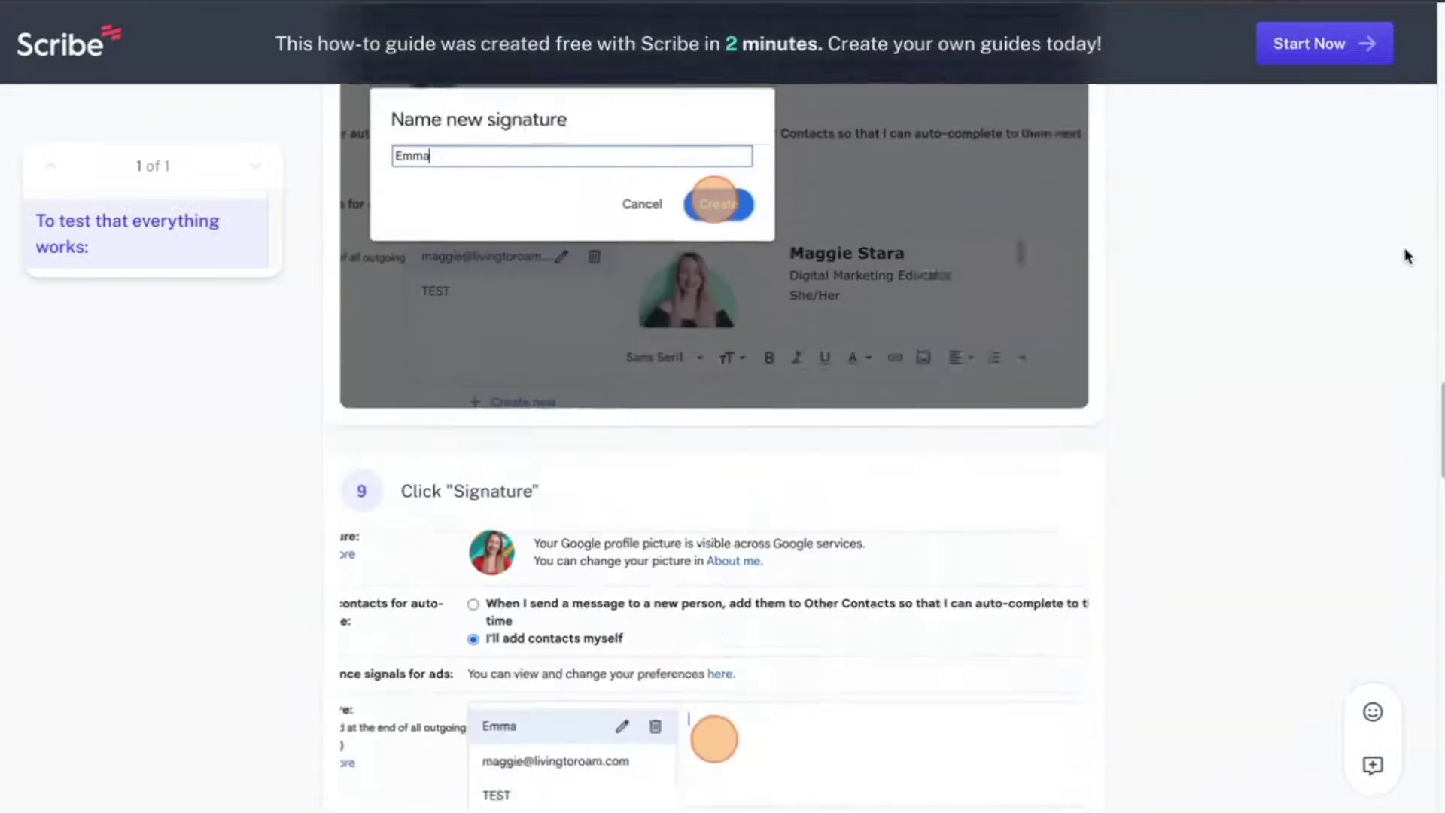
scroll(1389, 265, "up", 7)
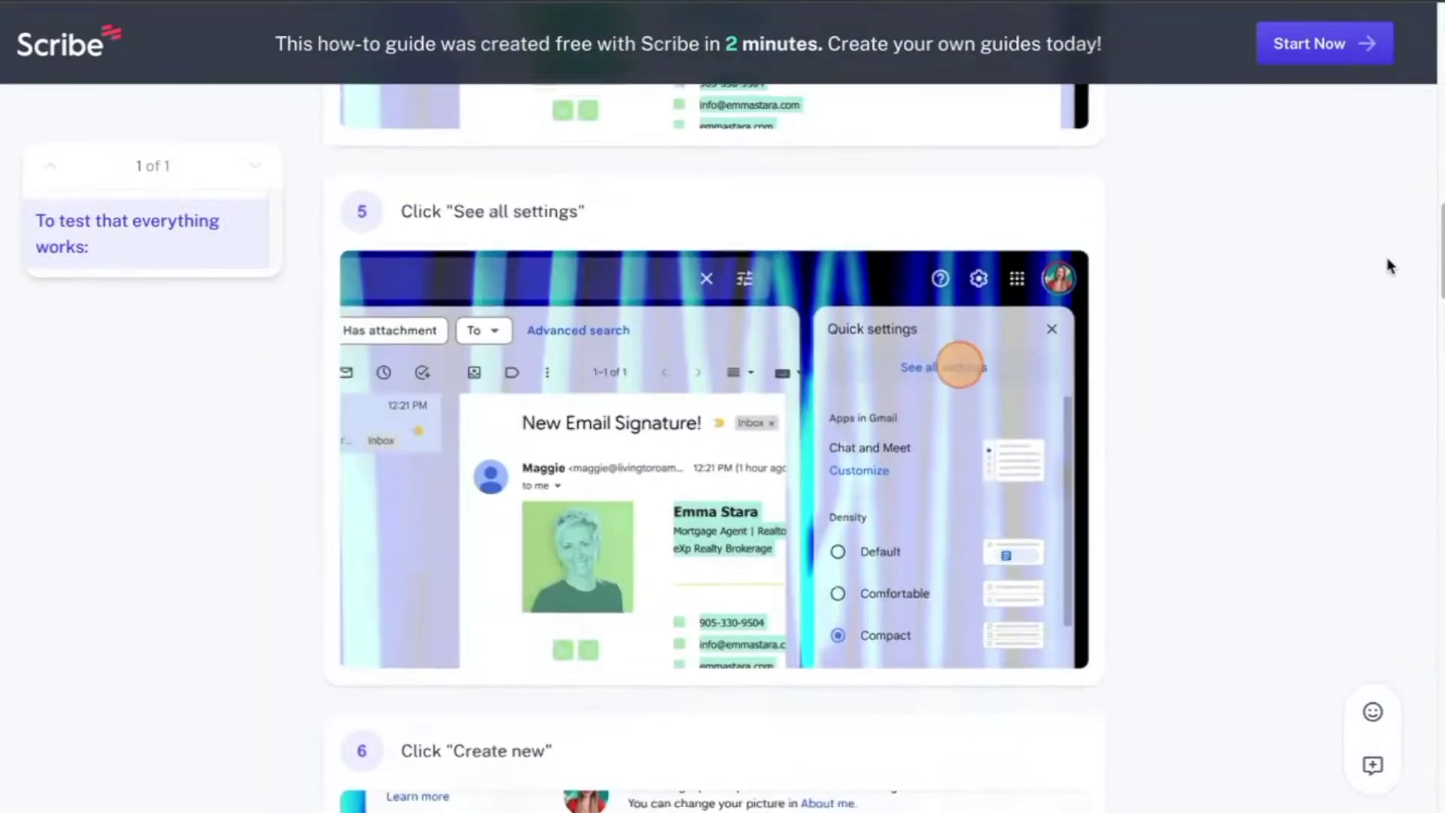
scroll(1389, 265, "up", 20)
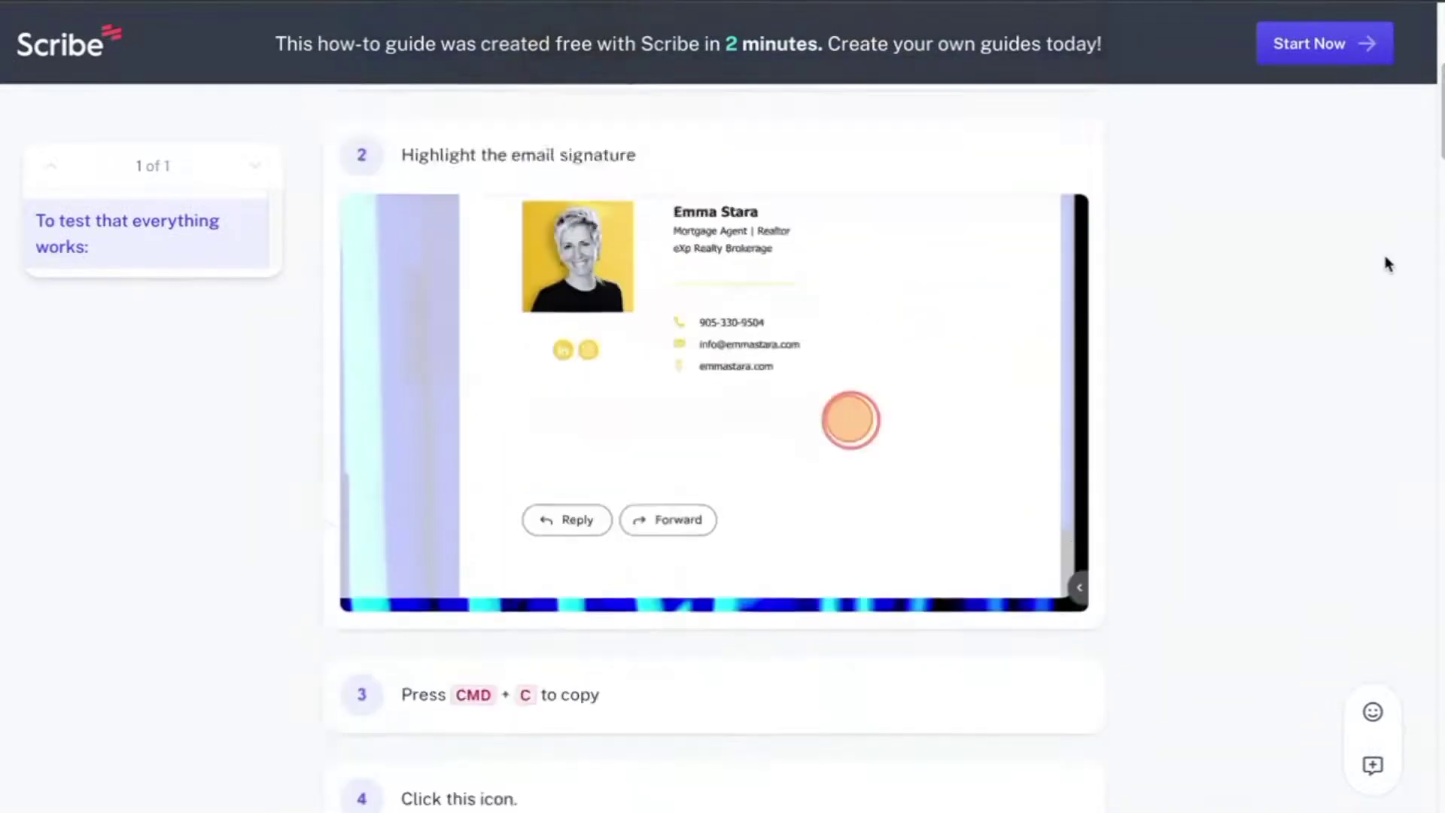
scroll(1388, 264, "down", 5)
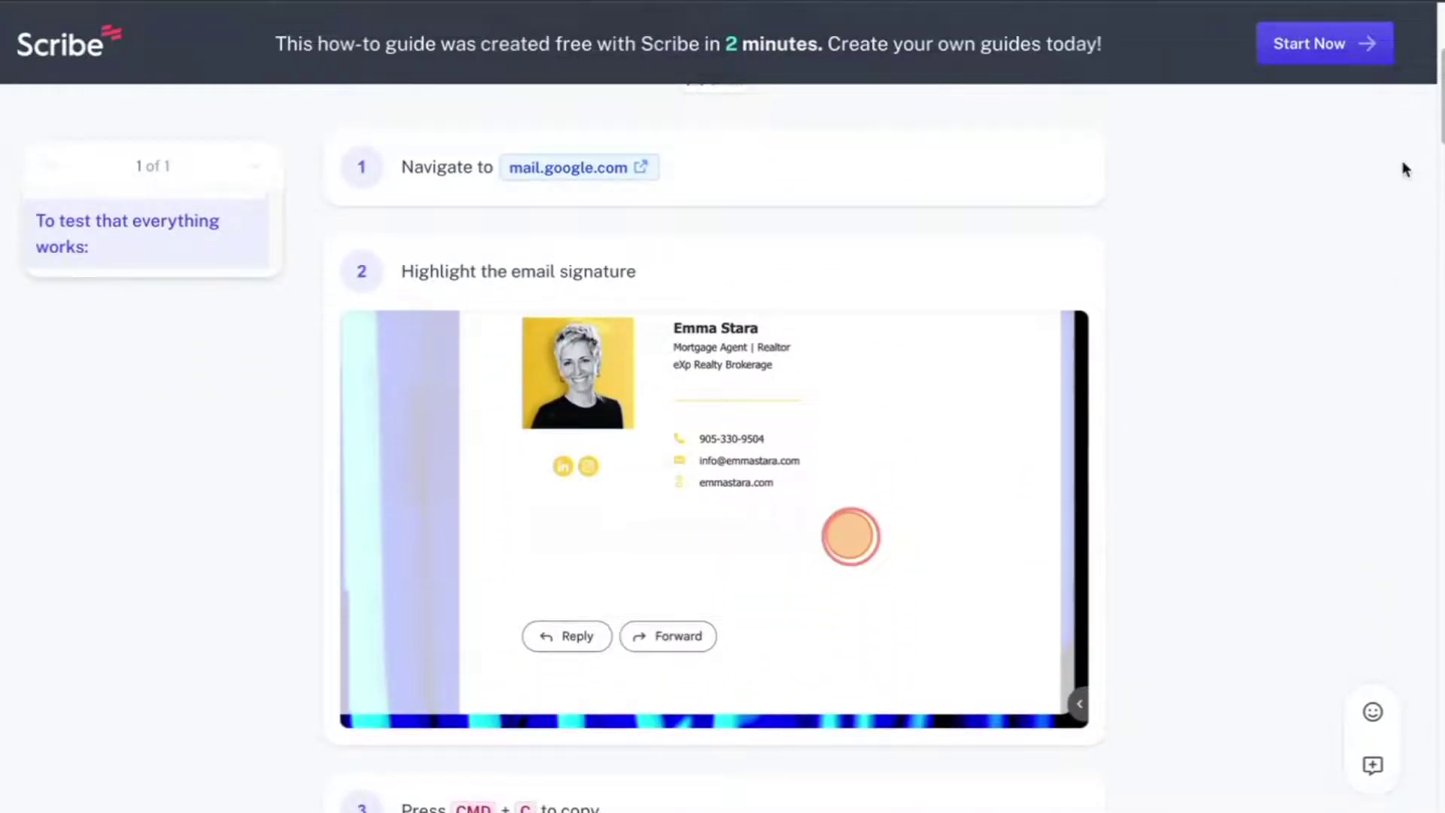
scroll(1366, 158, "up", 5)
scroll(1366, 158, "down", 6)
scroll(1367, 162, "down", 15)
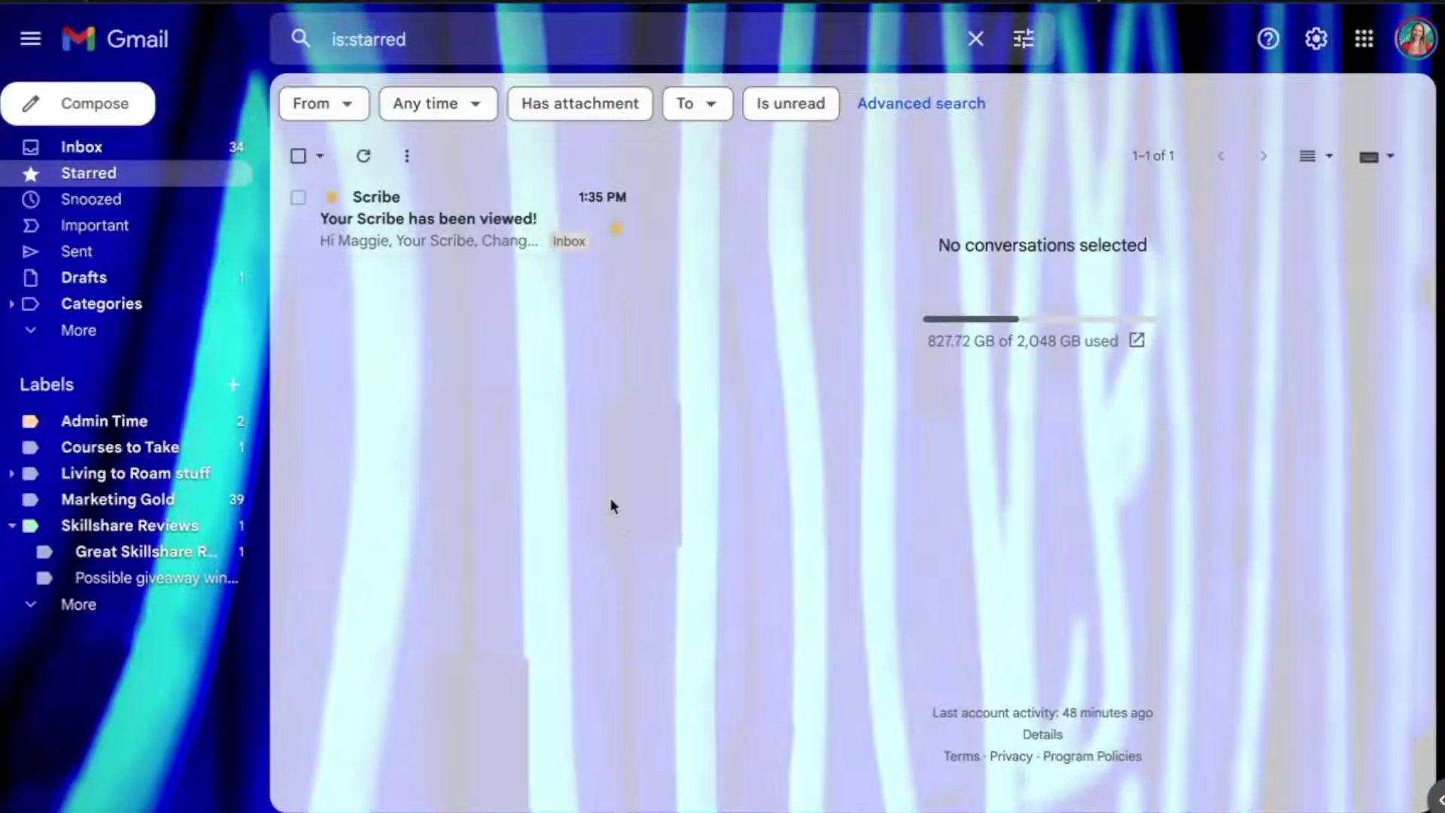
Switch to Gmail and open the "Your Scribe has been viewed!" email
left_click(406, 239)
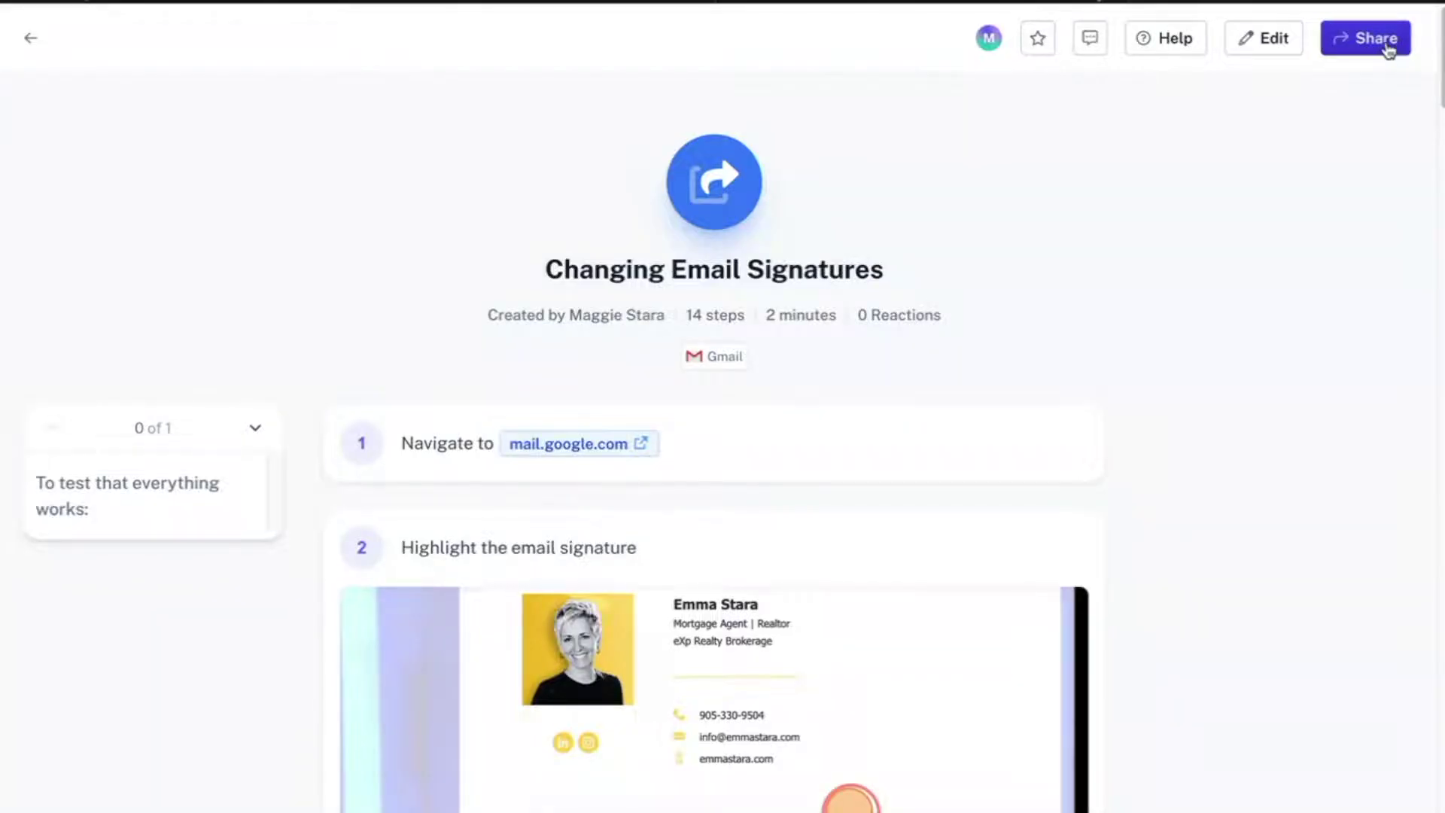
Return to the guide in Scribe and export it as a PDF from its sharing options
left_click(1387, 41)
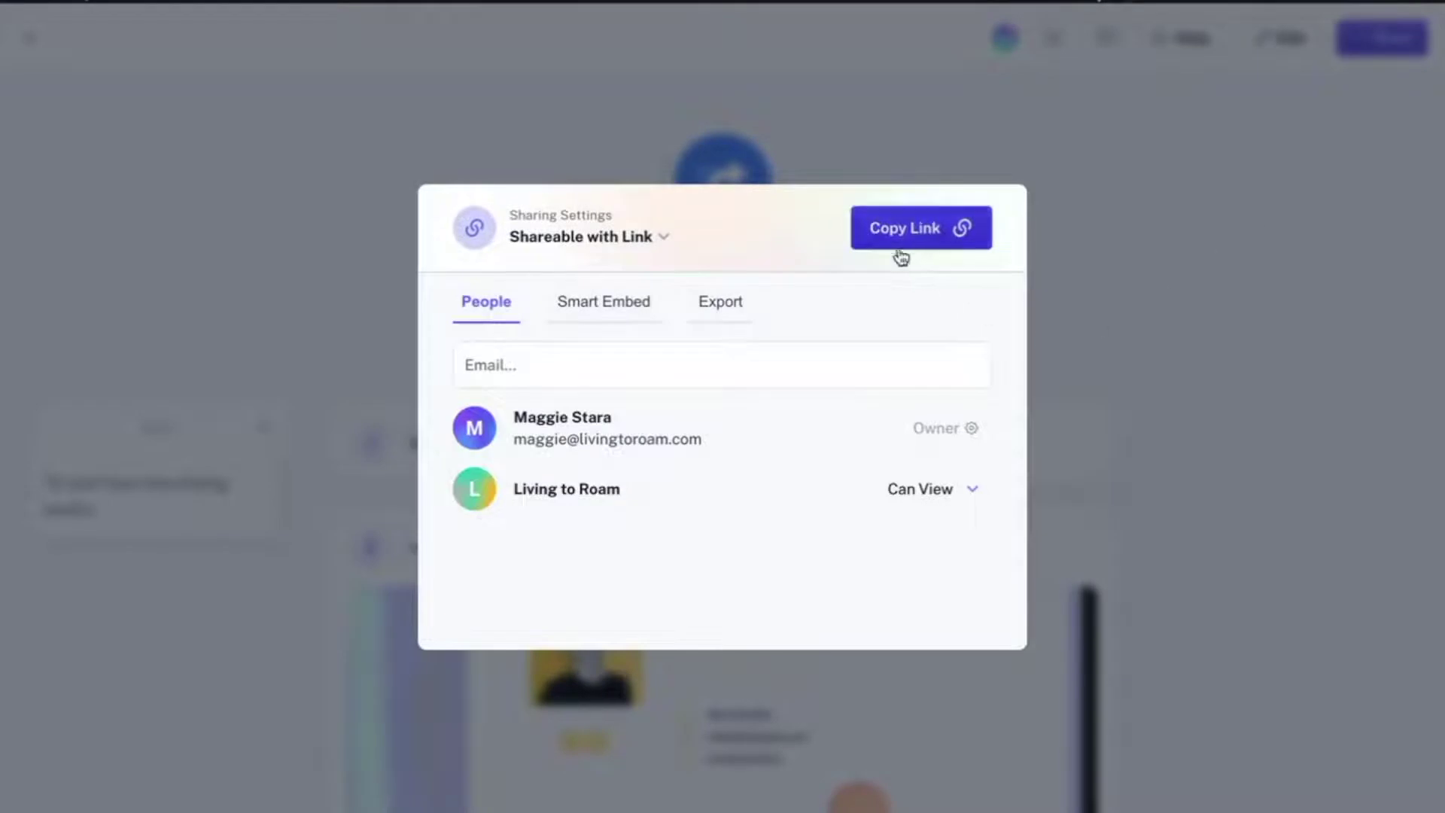
left_click(725, 301)
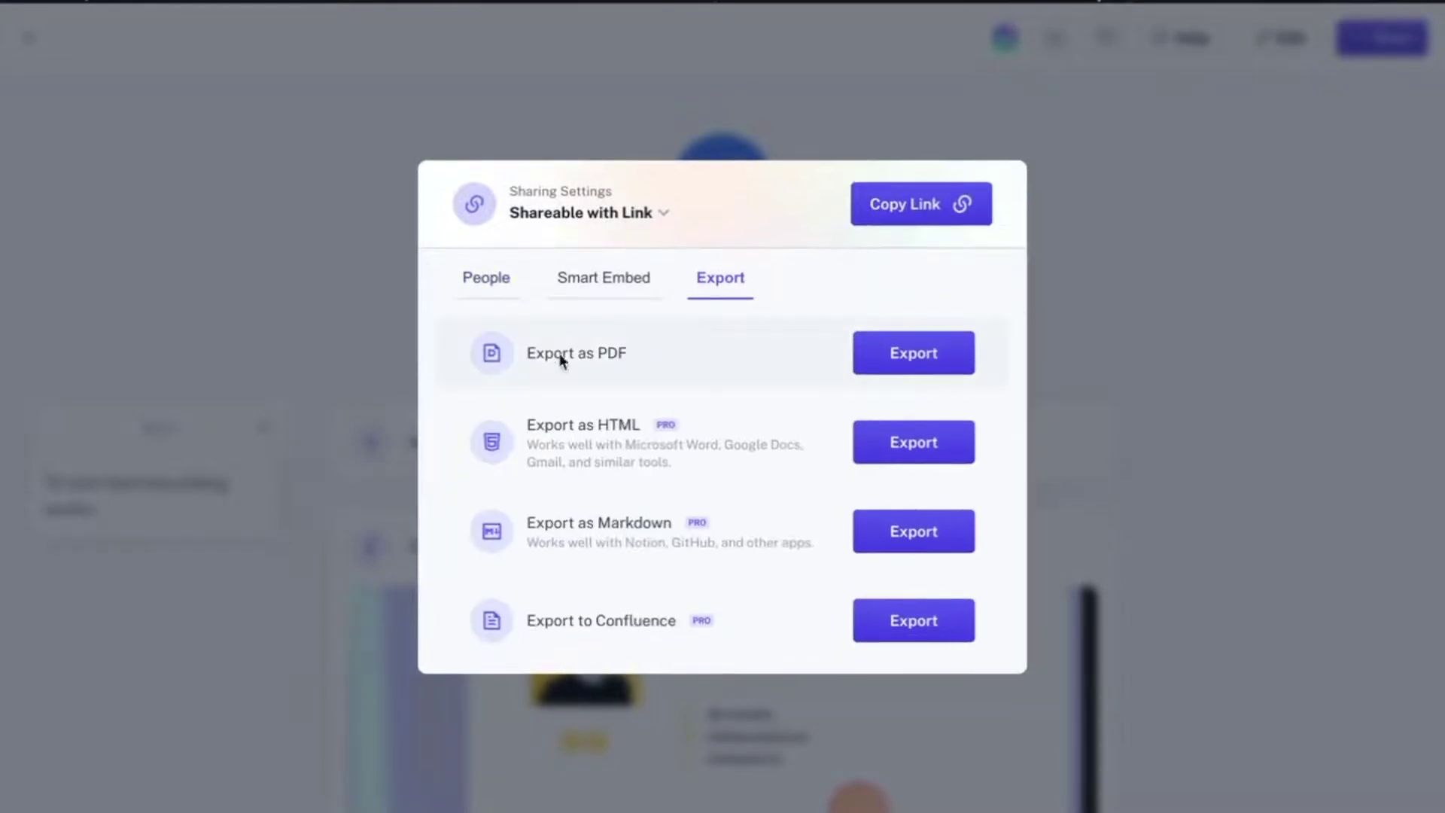
left_click(863, 359)
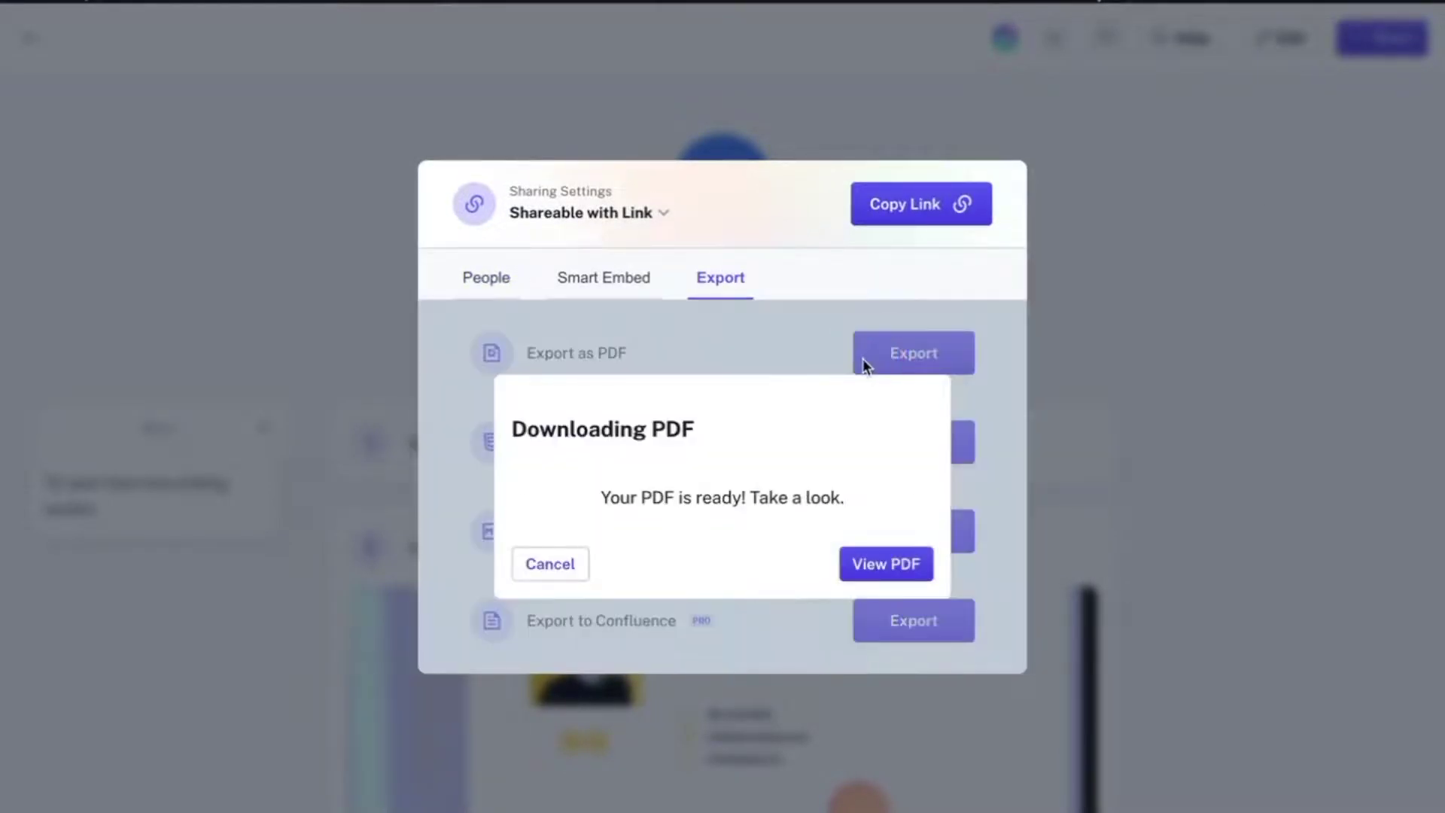
View the exported Changing Email Signatures PDF and save it to the Downloads folder
left_click(887, 570)
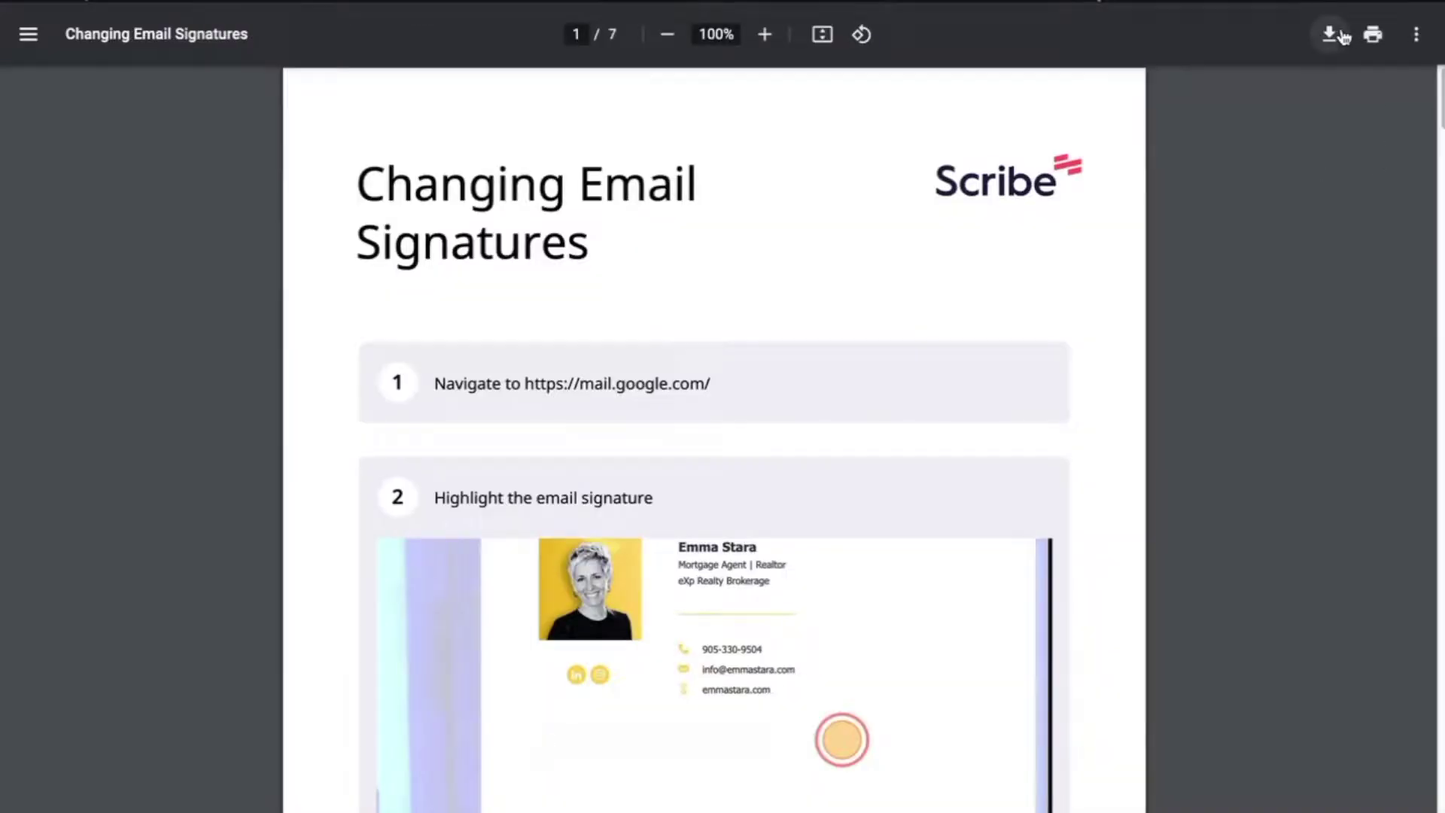
left_click(1342, 35)
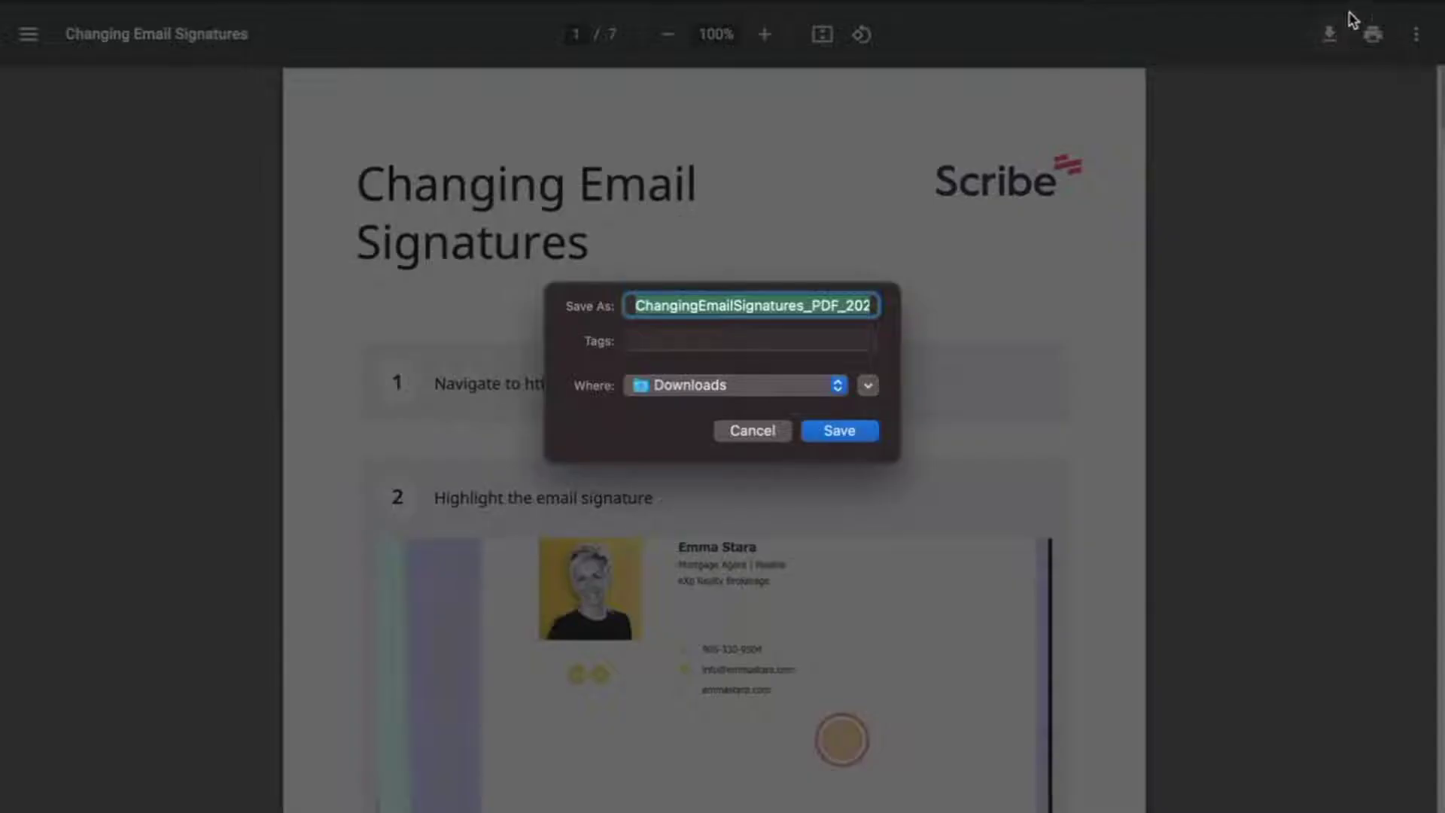
left_click(837, 431)
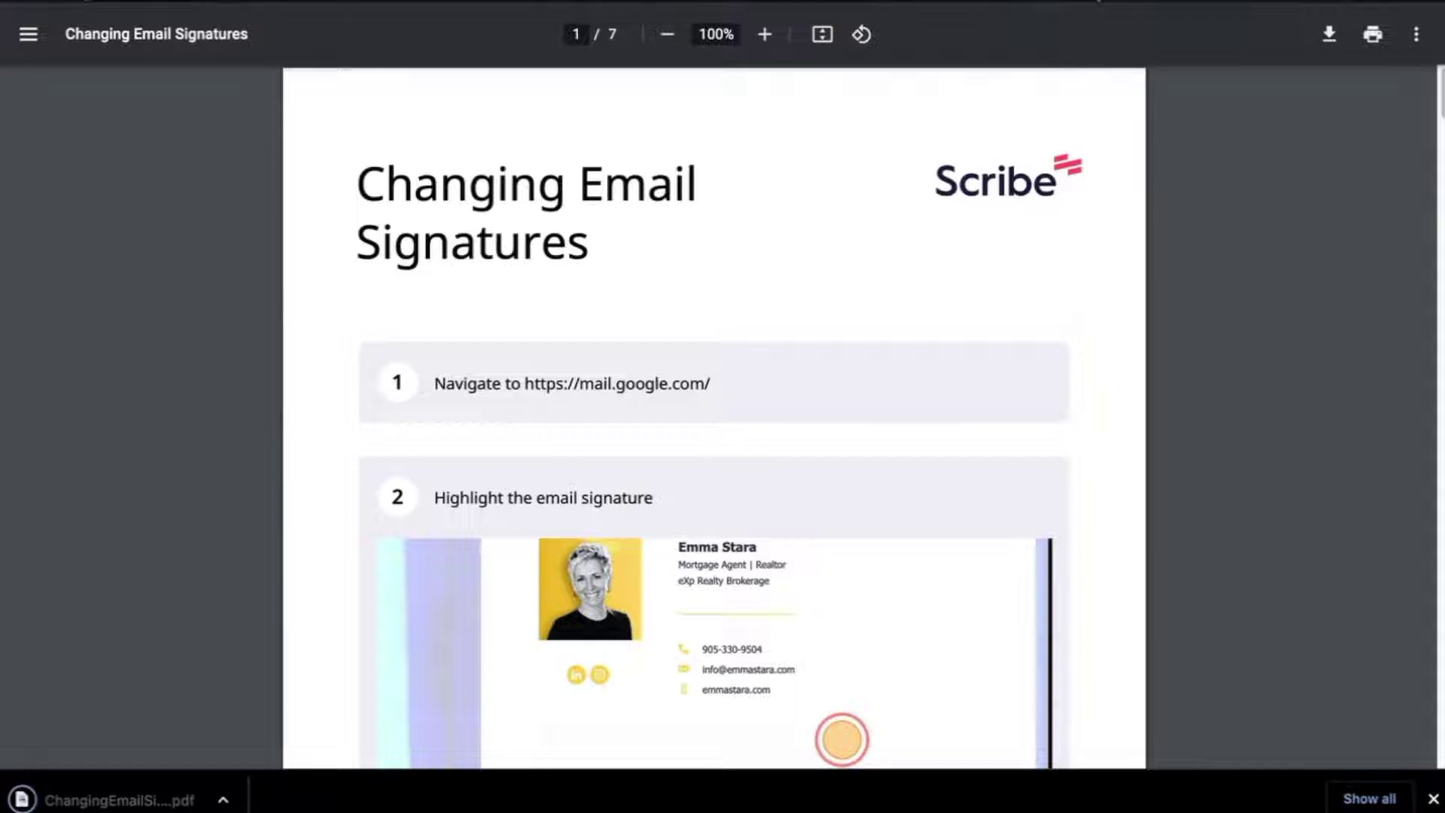
Switch to Canva and upload the downloaded Changing Email Signatures PDF as a new design
key("ctrl+Tab")
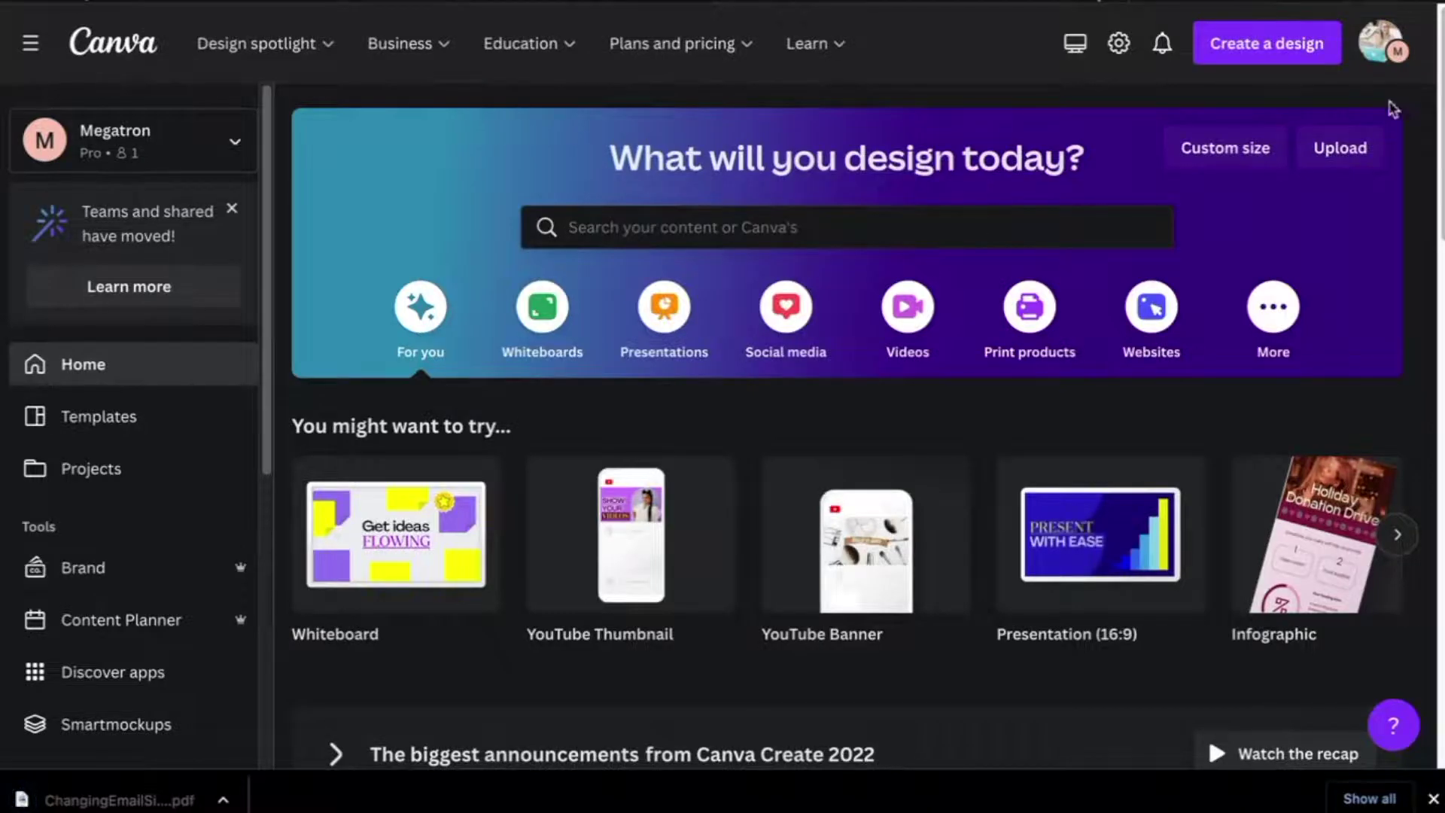
left_click(1355, 165)
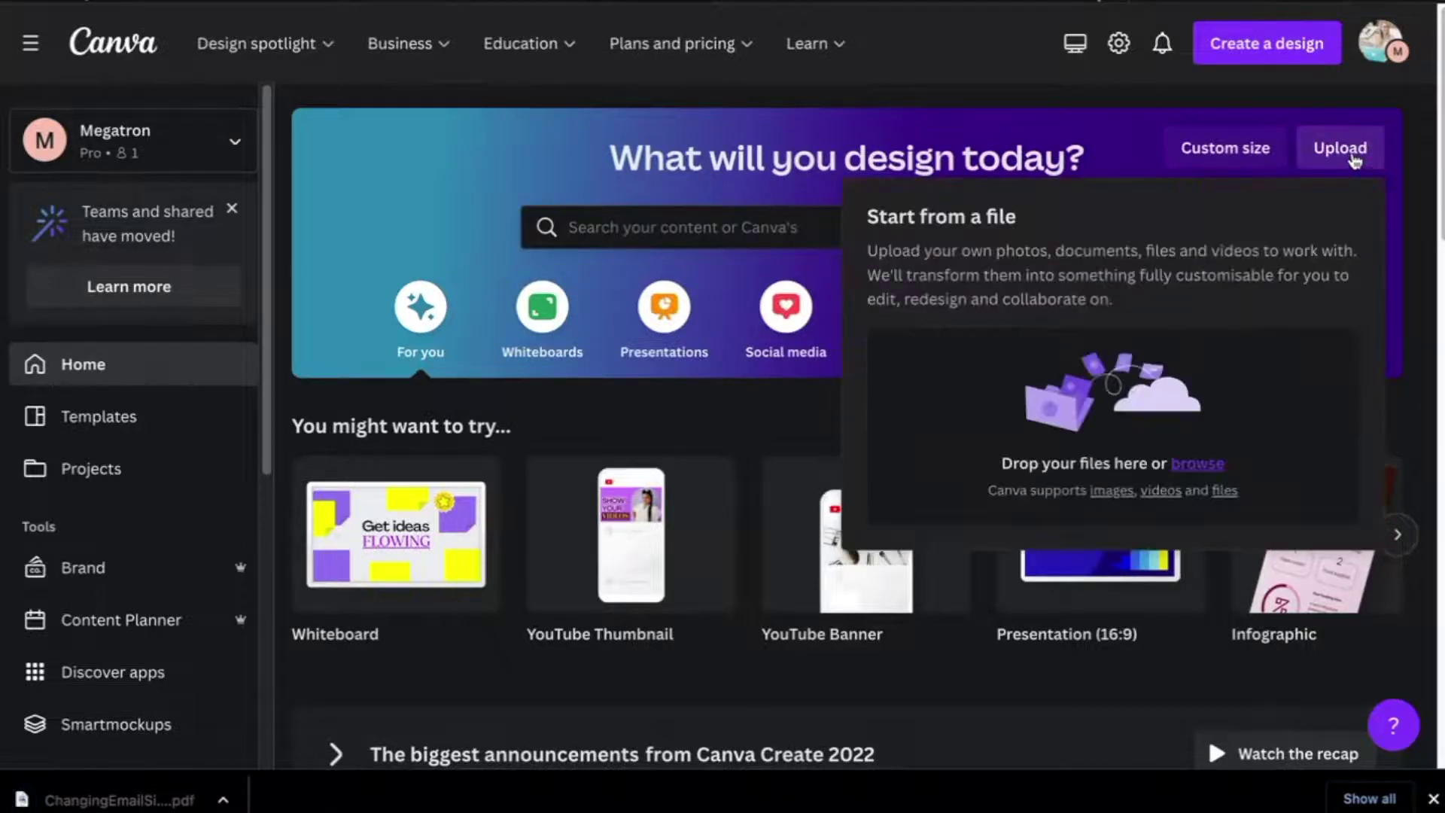
left_click_drag(162, 798, 1220, 377)
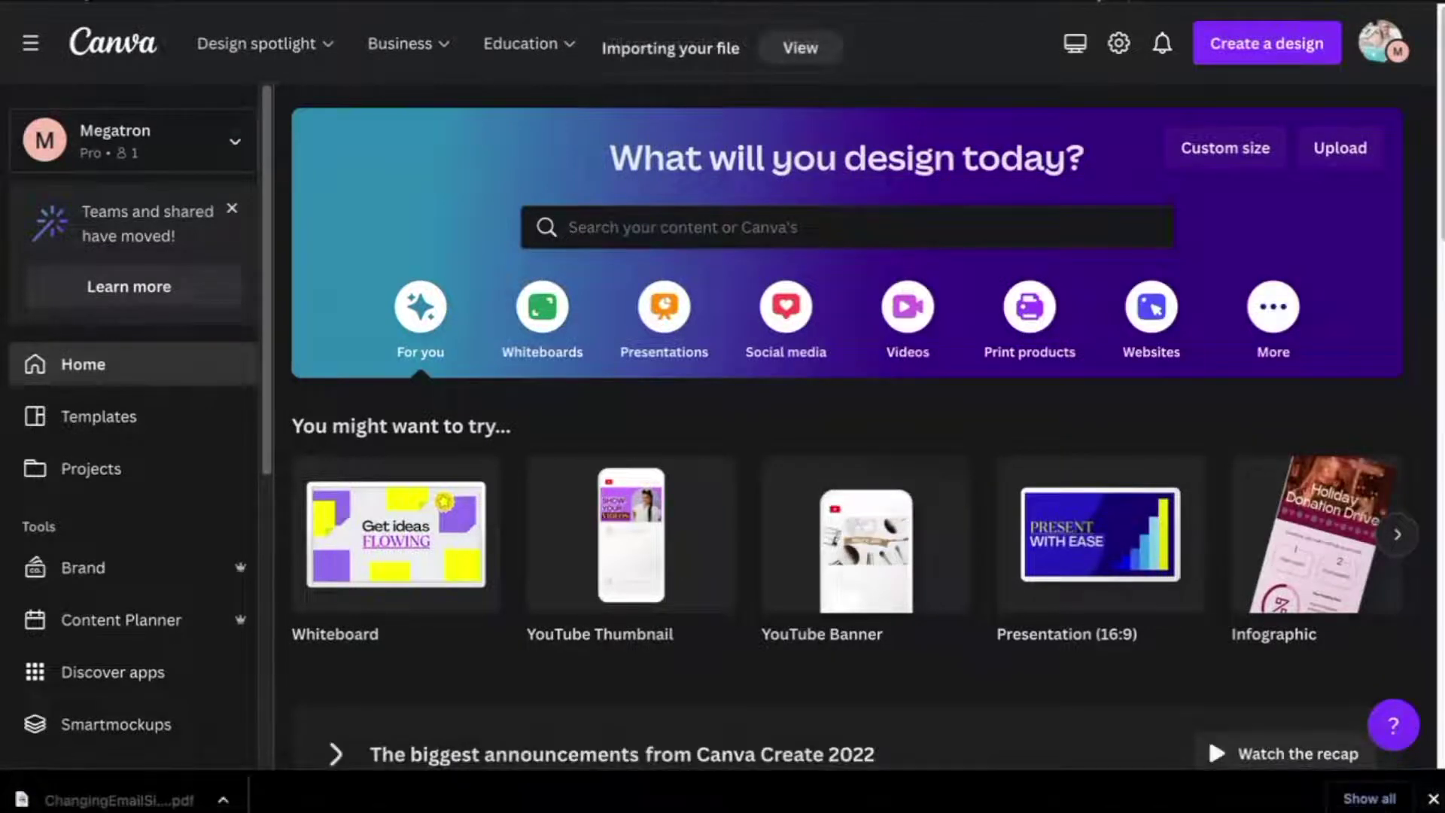
Open the imported PDF design for editing and dismiss the file import feedback form
left_click(1434, 798)
scroll(416, 749, "down", 3)
left_click(416, 752)
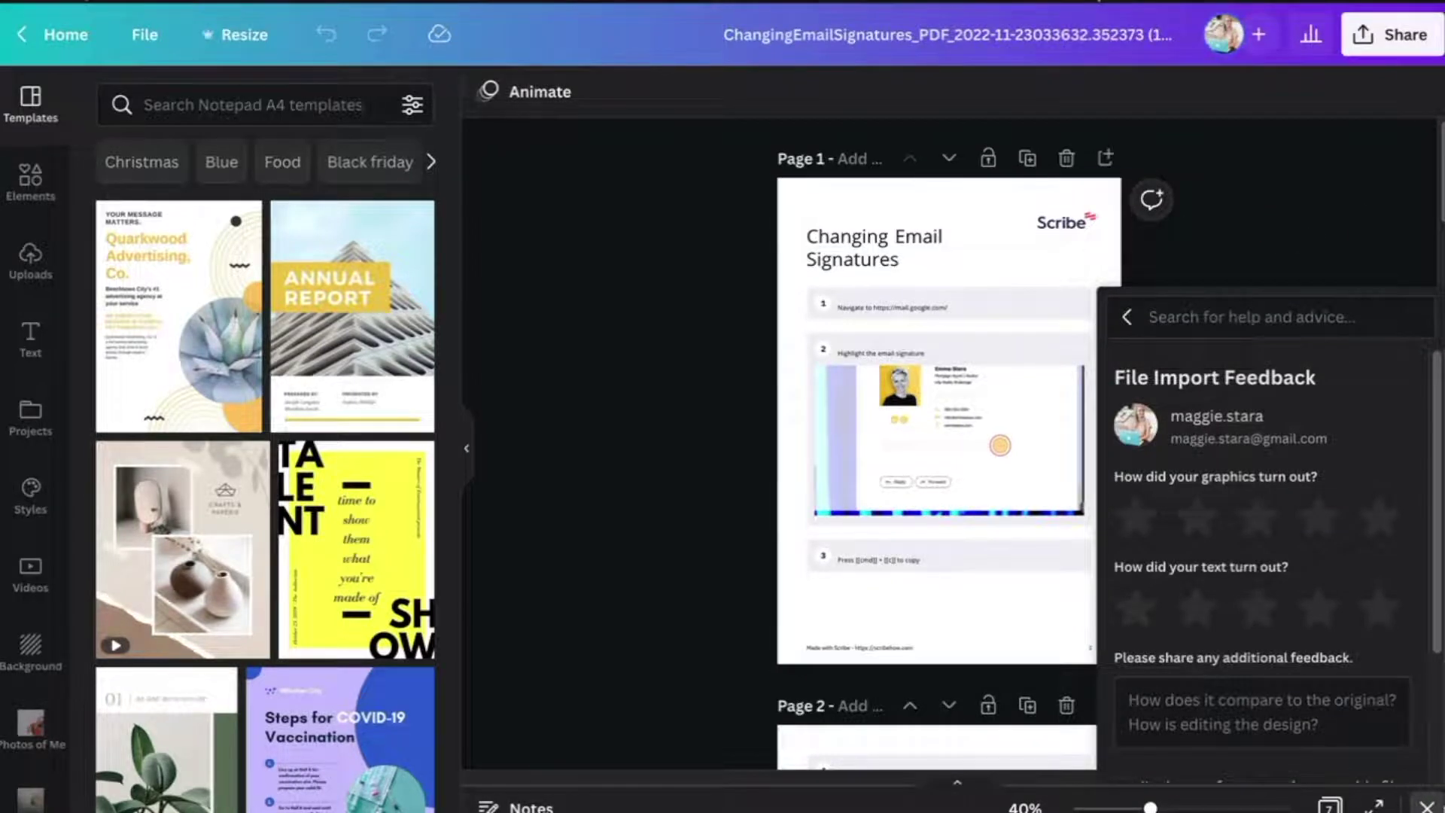
left_click(1426, 805)
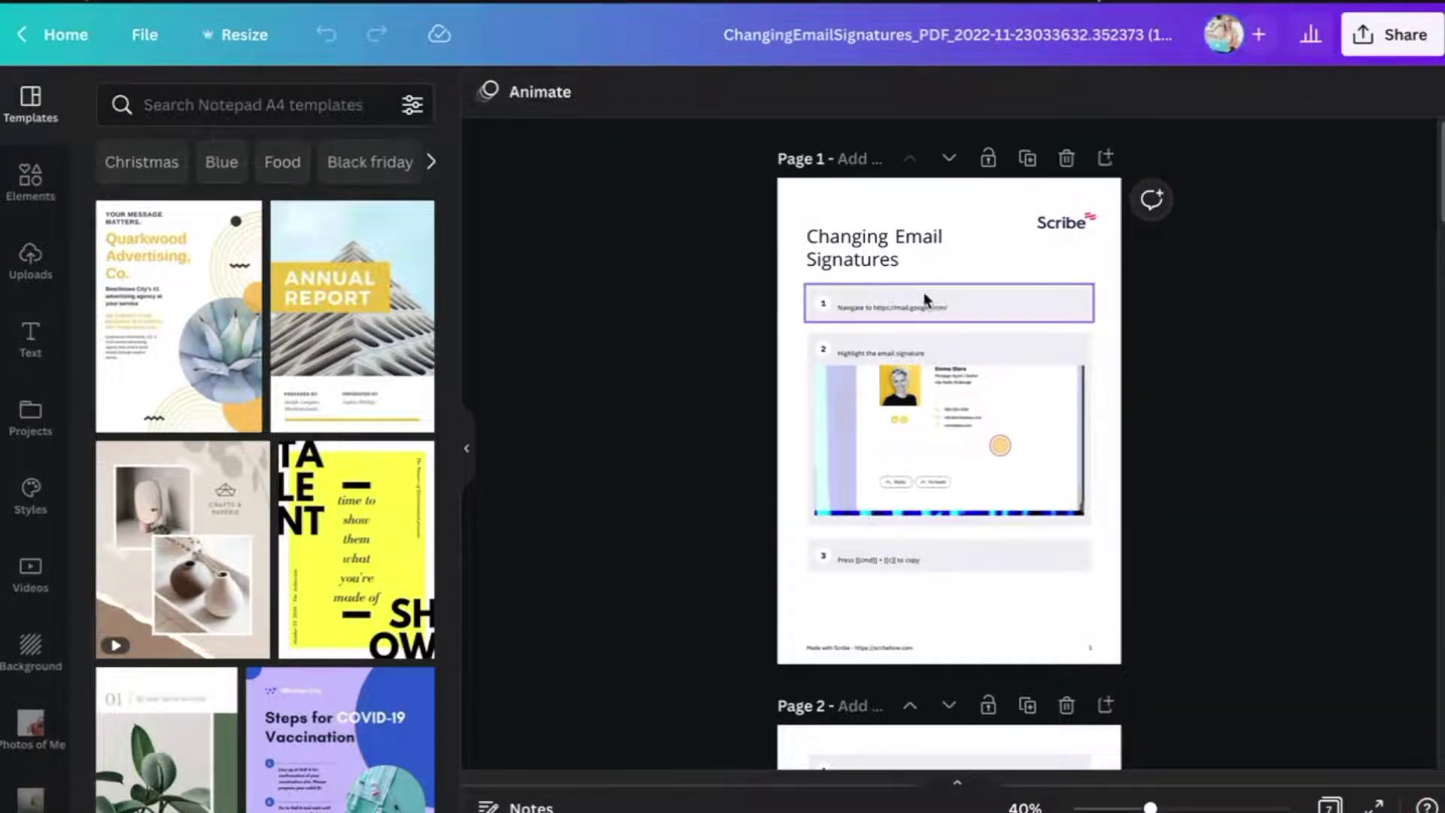
Try a mint green from the Living to Roam Blues palette on page 1's step 1 box, and restore its original colour
left_click(1036, 298)
left_click(488, 94)
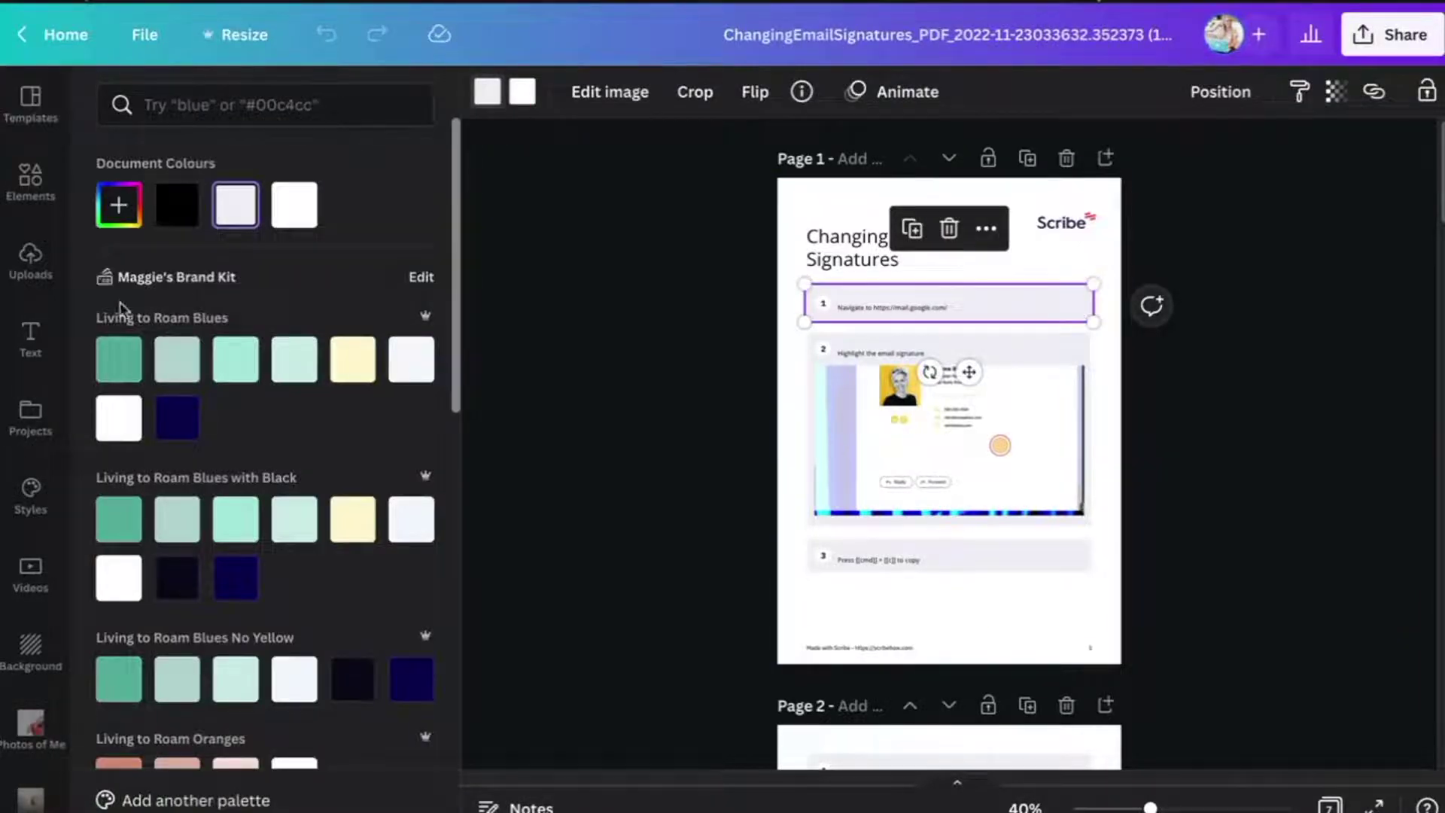
left_click(247, 380)
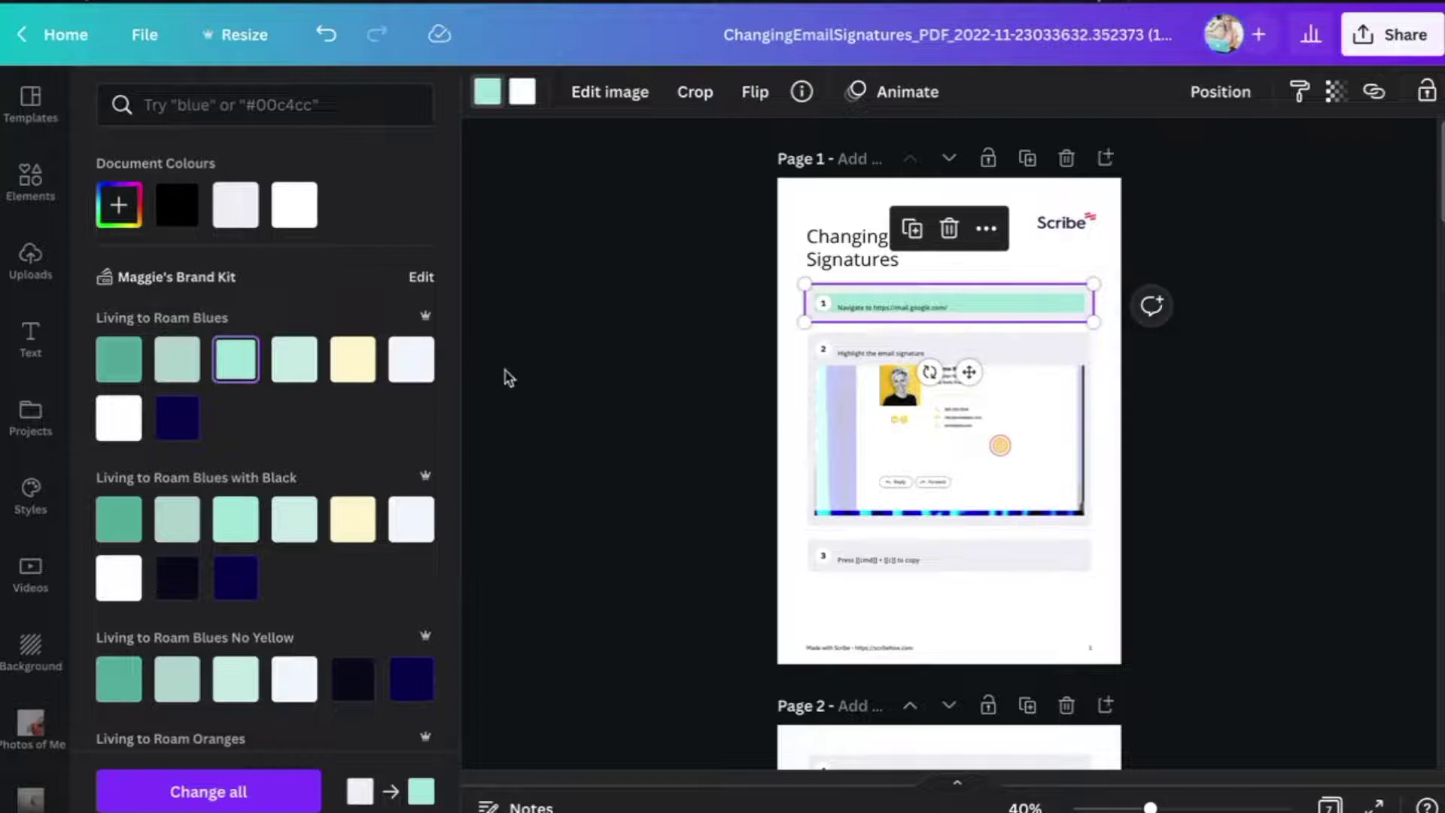
left_click(234, 207)
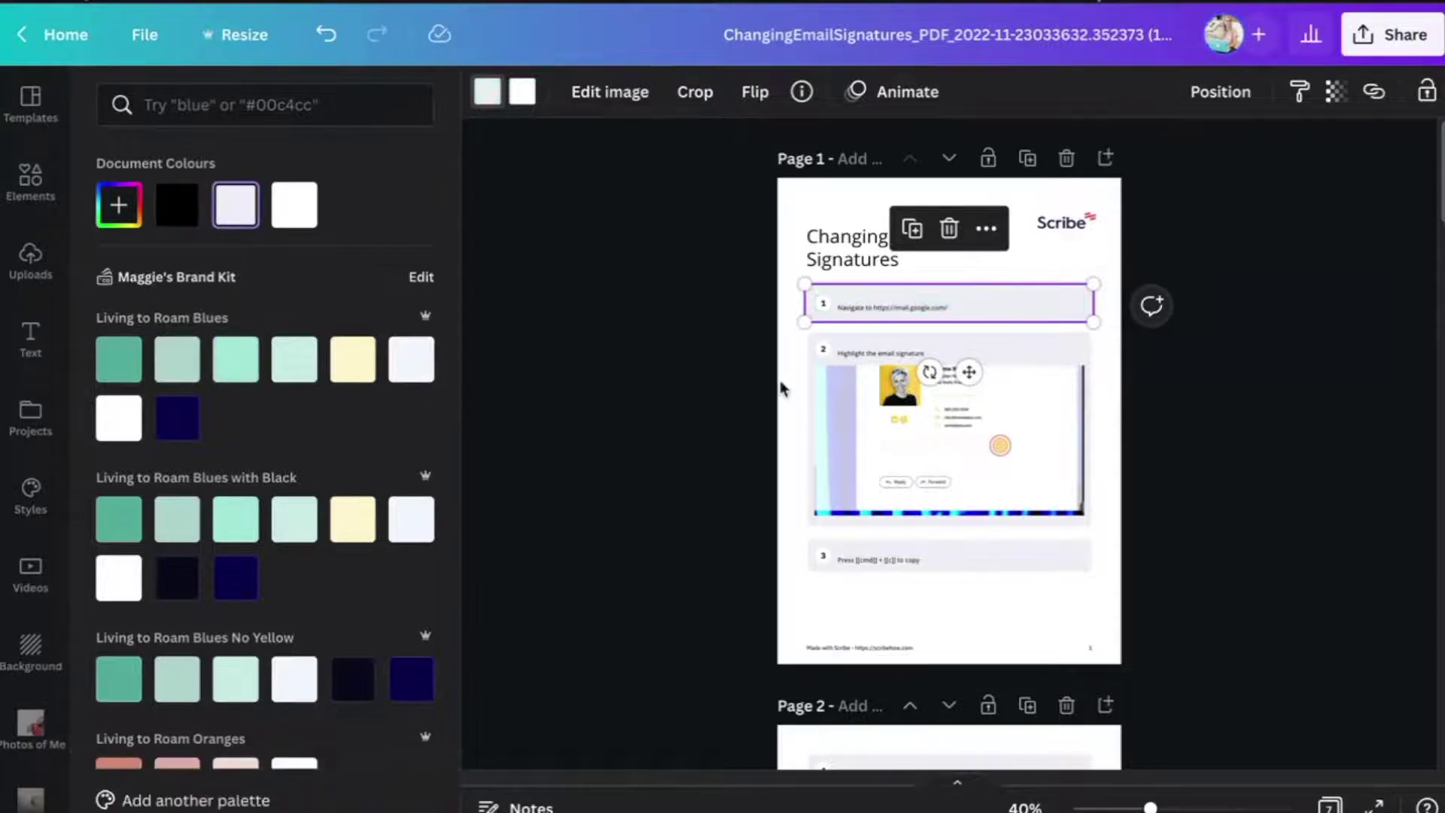
key("Escape")
key("Escape")
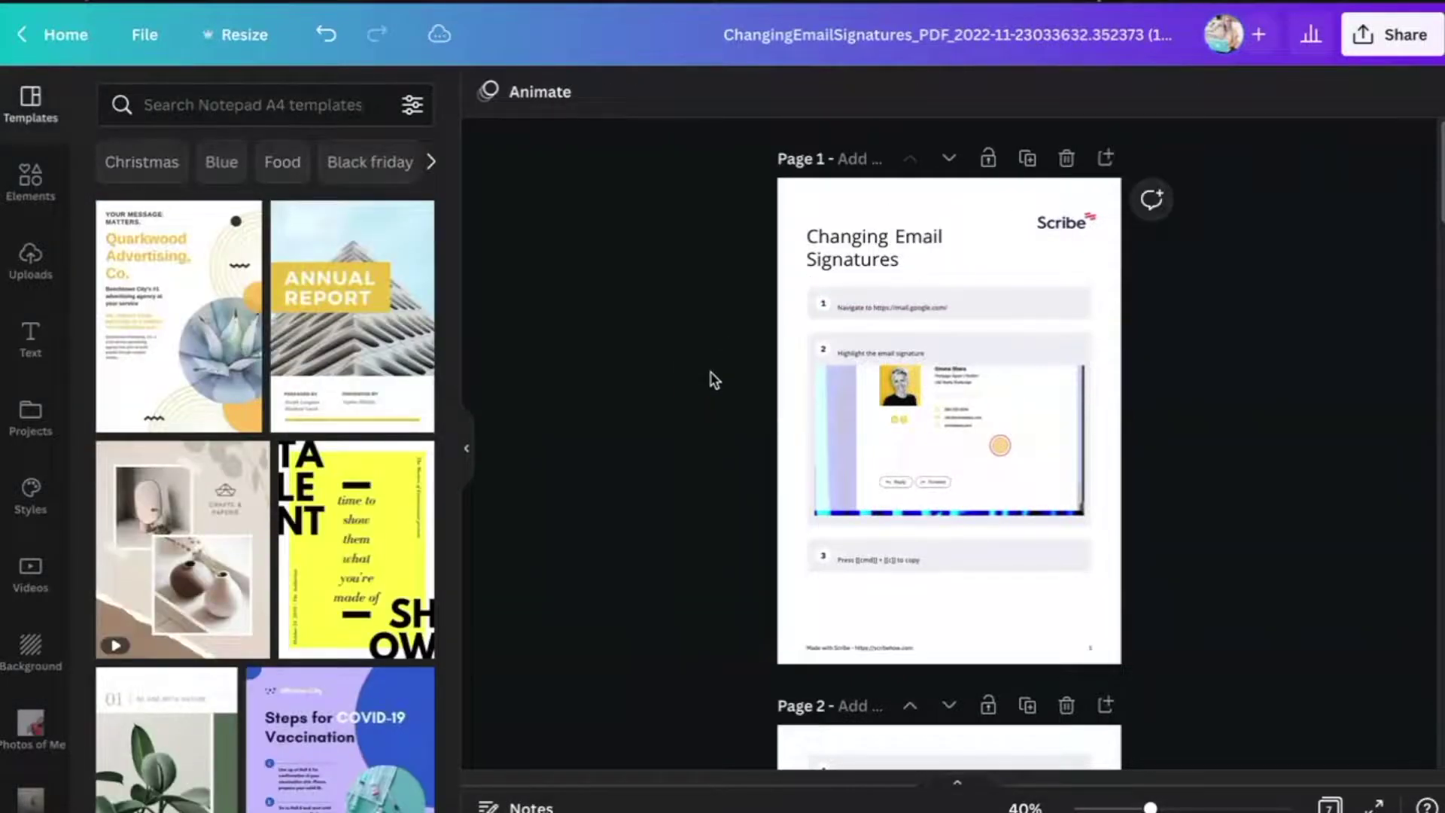
Delete the Scribe logo and the "Made with Scribe" footer with its page number from page 1
left_click(1057, 223)
key("Delete")
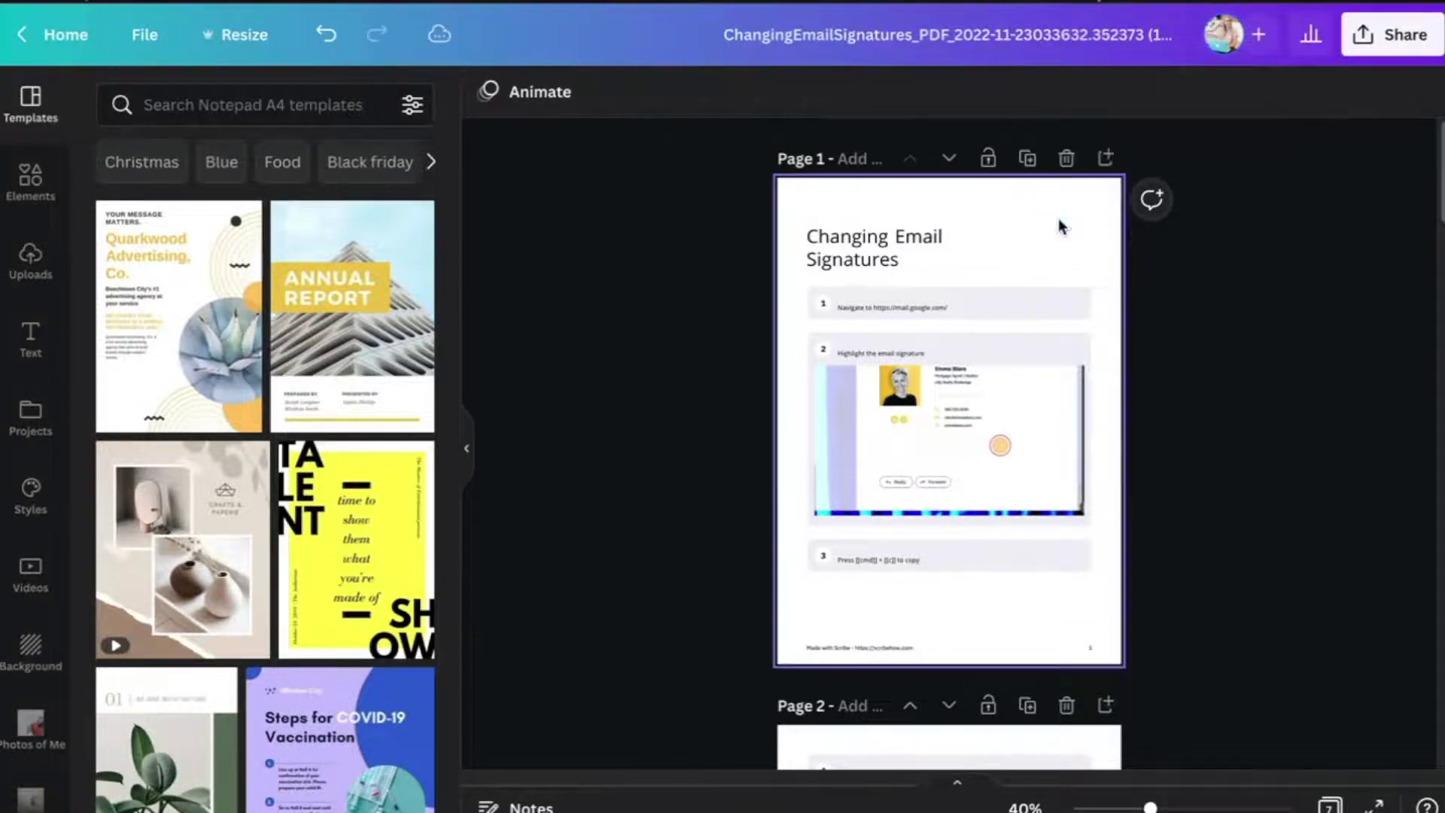
left_click_drag(769, 642, 1132, 663)
key("Delete")
Delete the "Made with Scribe" footer and page number from each of the remaining pages, 2 to 7
scroll(1132, 593, "down", 7)
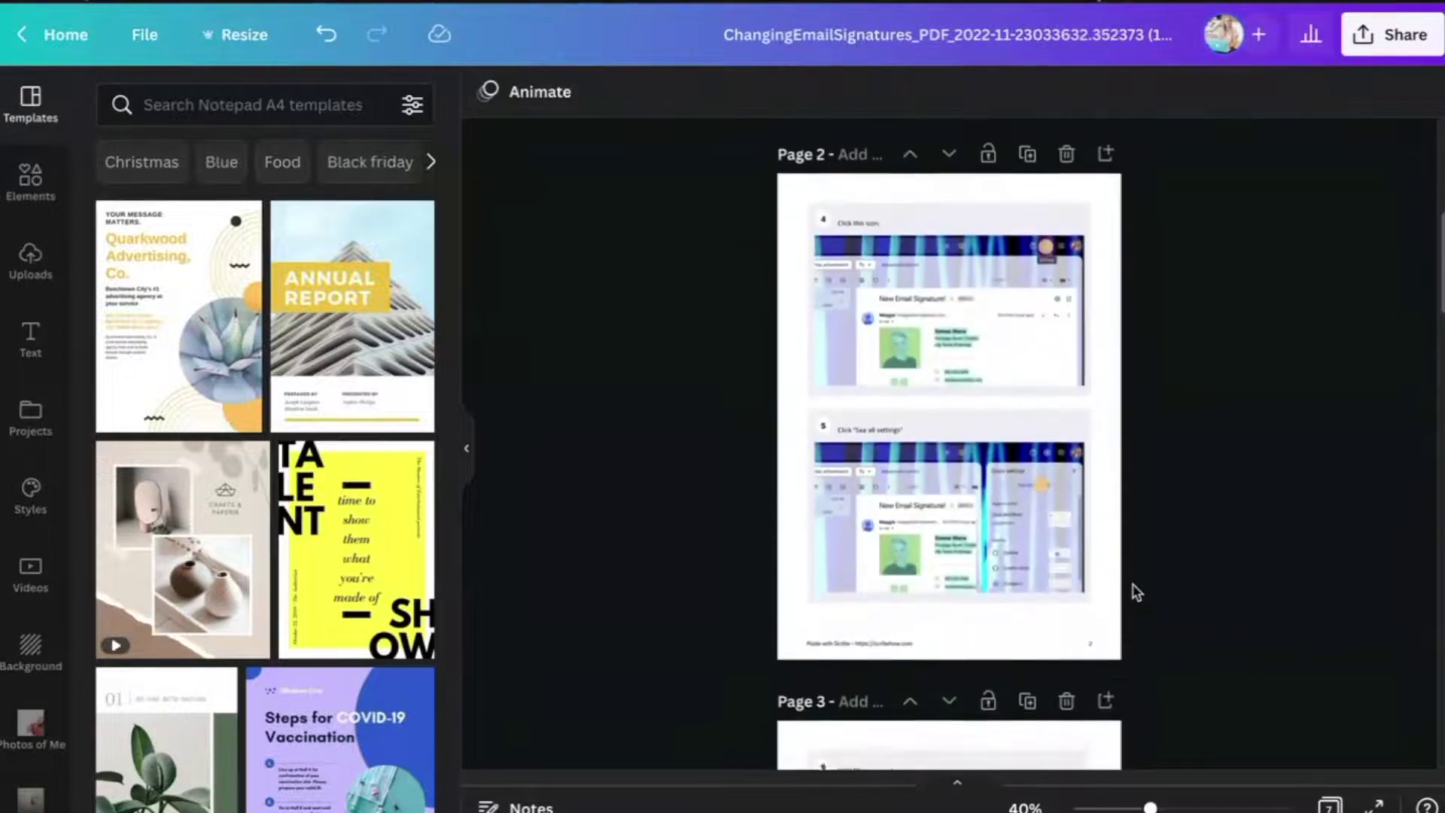
left_click_drag(746, 615, 1166, 652)
key("Delete")
scroll(1166, 652, "down", 8)
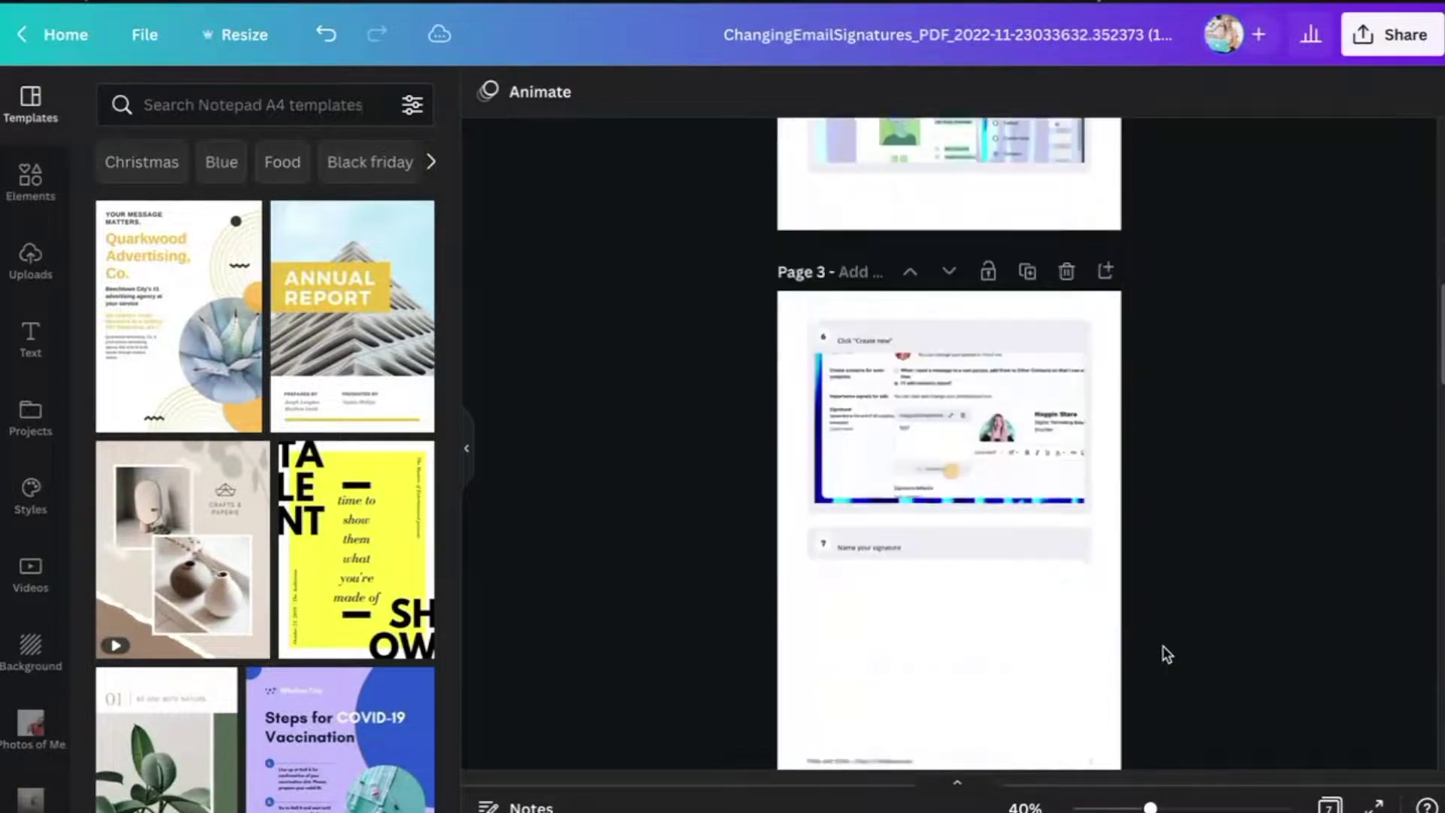
left_click_drag(759, 531, 1138, 600)
key("Delete")
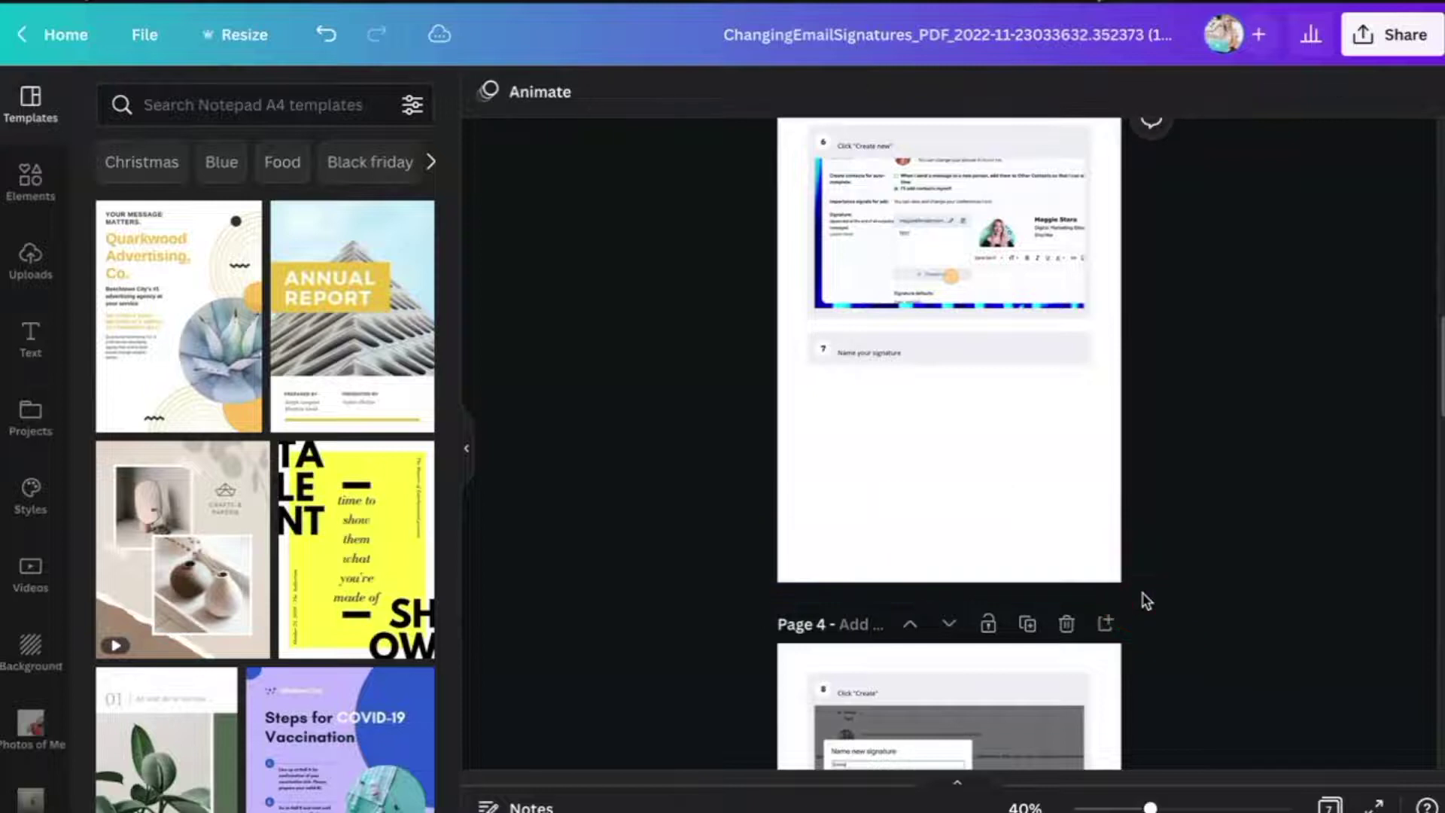
scroll(1141, 600, "down", 7)
left_click_drag(806, 655, 1135, 687)
key("Delete")
scroll(1135, 655, "down", 8)
left_click_drag(726, 535, 1120, 588)
key("Delete")
scroll(1117, 581, "down", 3)
scroll(1117, 582, "down", 8)
left_click_drag(741, 180, 1133, 242)
key("Delete")
scroll(1114, 263, "down", 3)
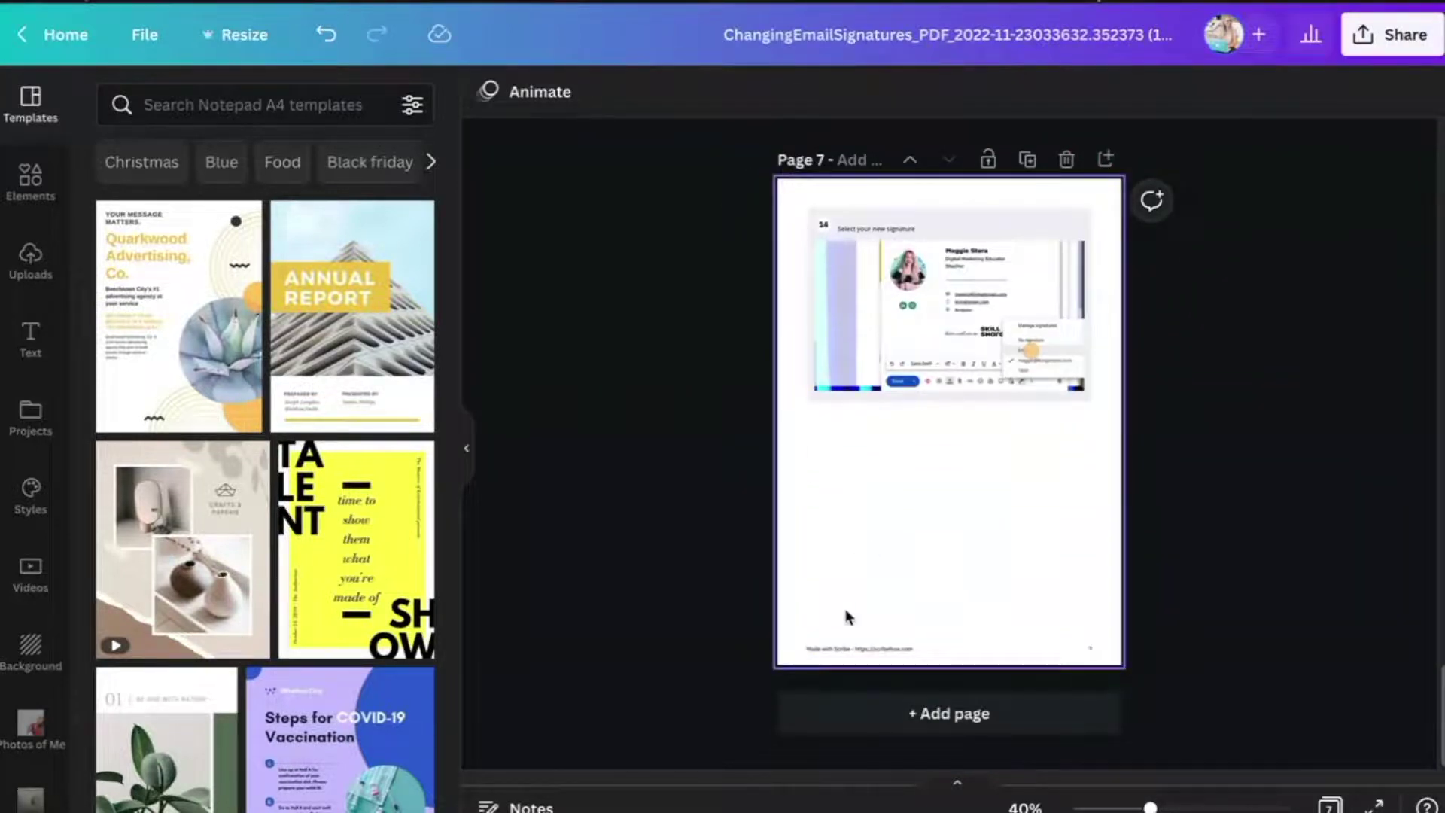
left_click_drag(774, 632, 1152, 639)
key("Delete")
scroll(1090, 485, "up", 6)
scroll(1092, 493, "up", 20)
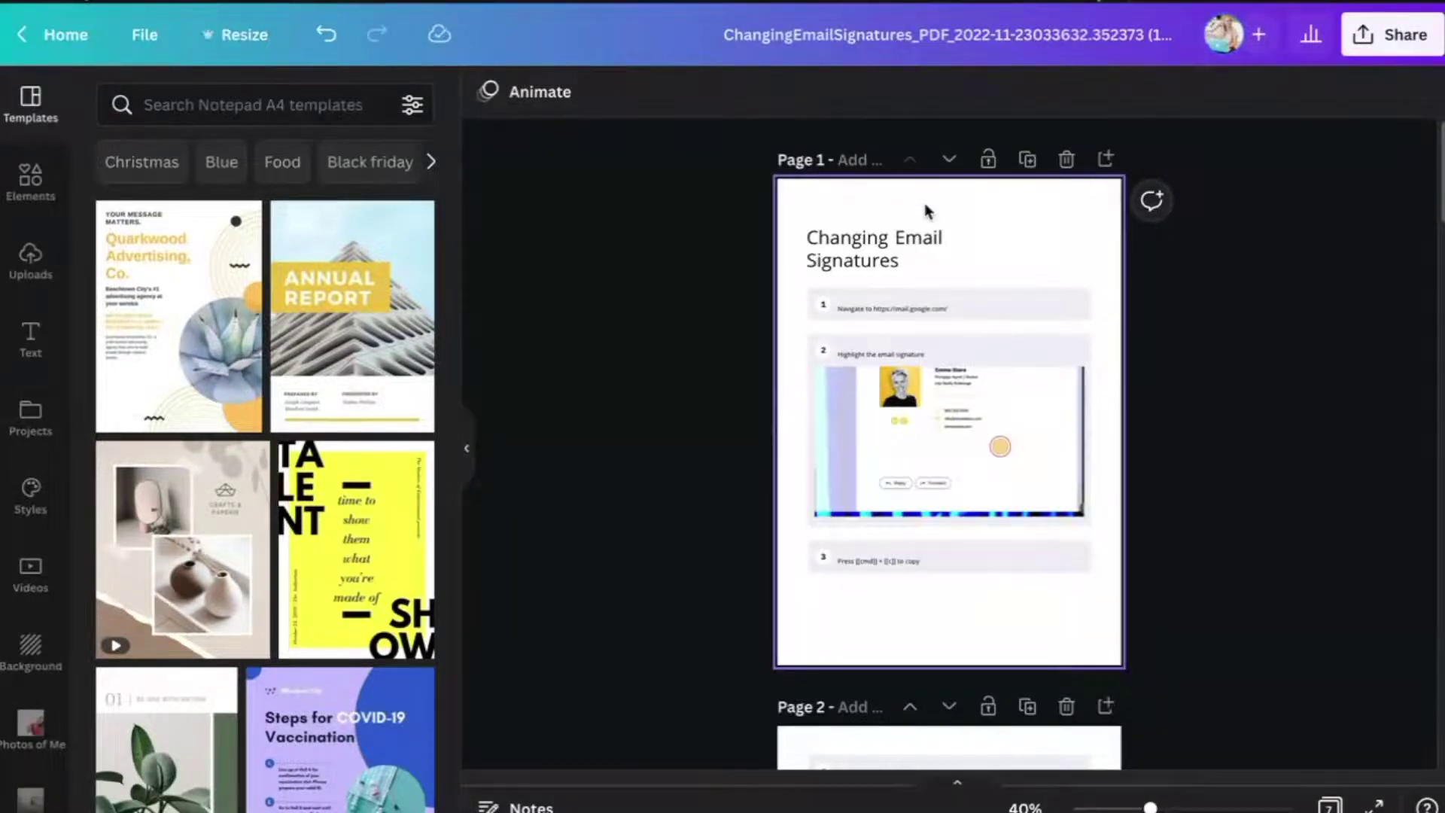
Widen the "Changing Email Signatures" title on page 1 to fit one line and centre its text
left_click(916, 243)
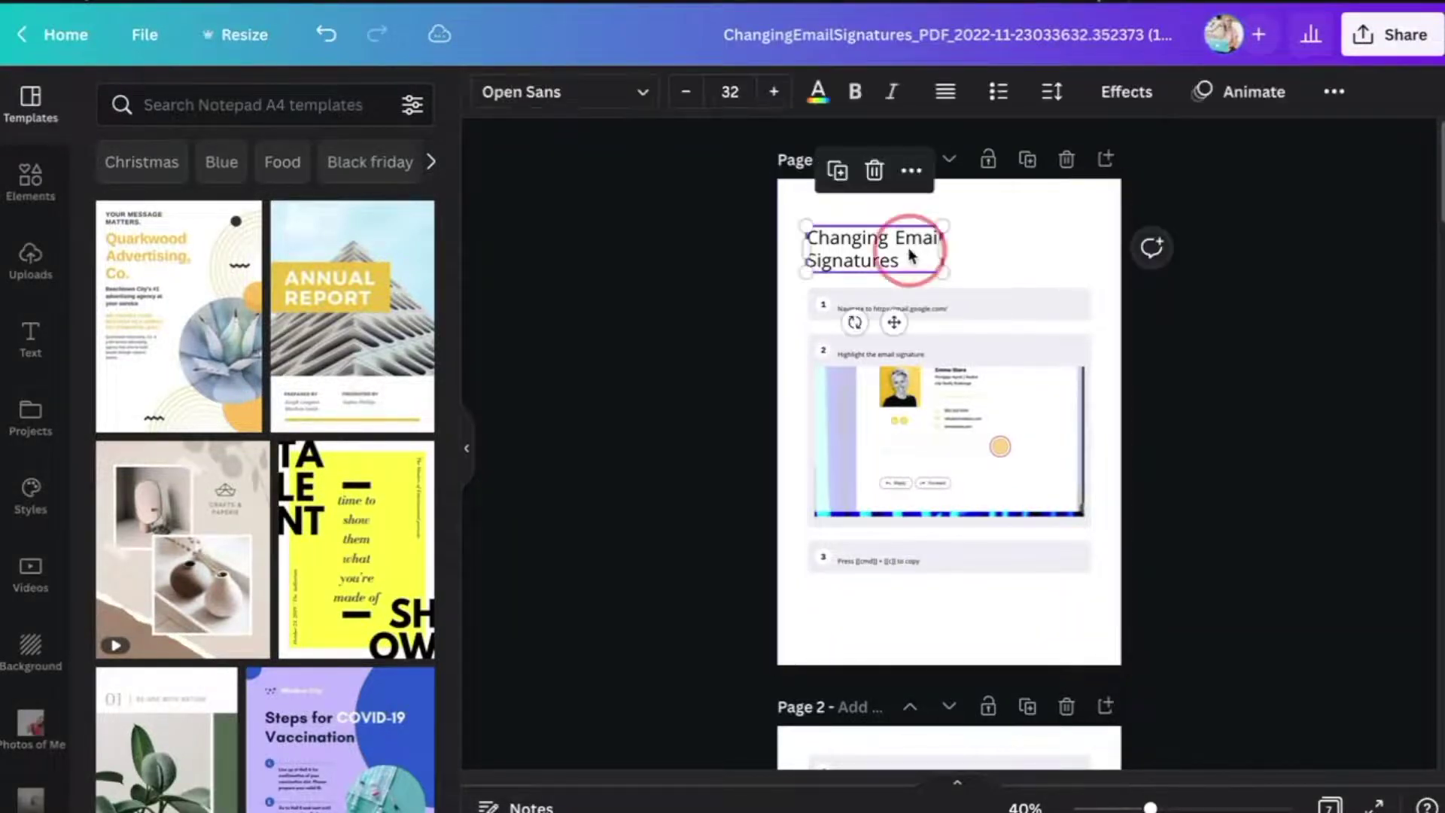
left_click_drag(943, 248, 1097, 237)
left_click(950, 93)
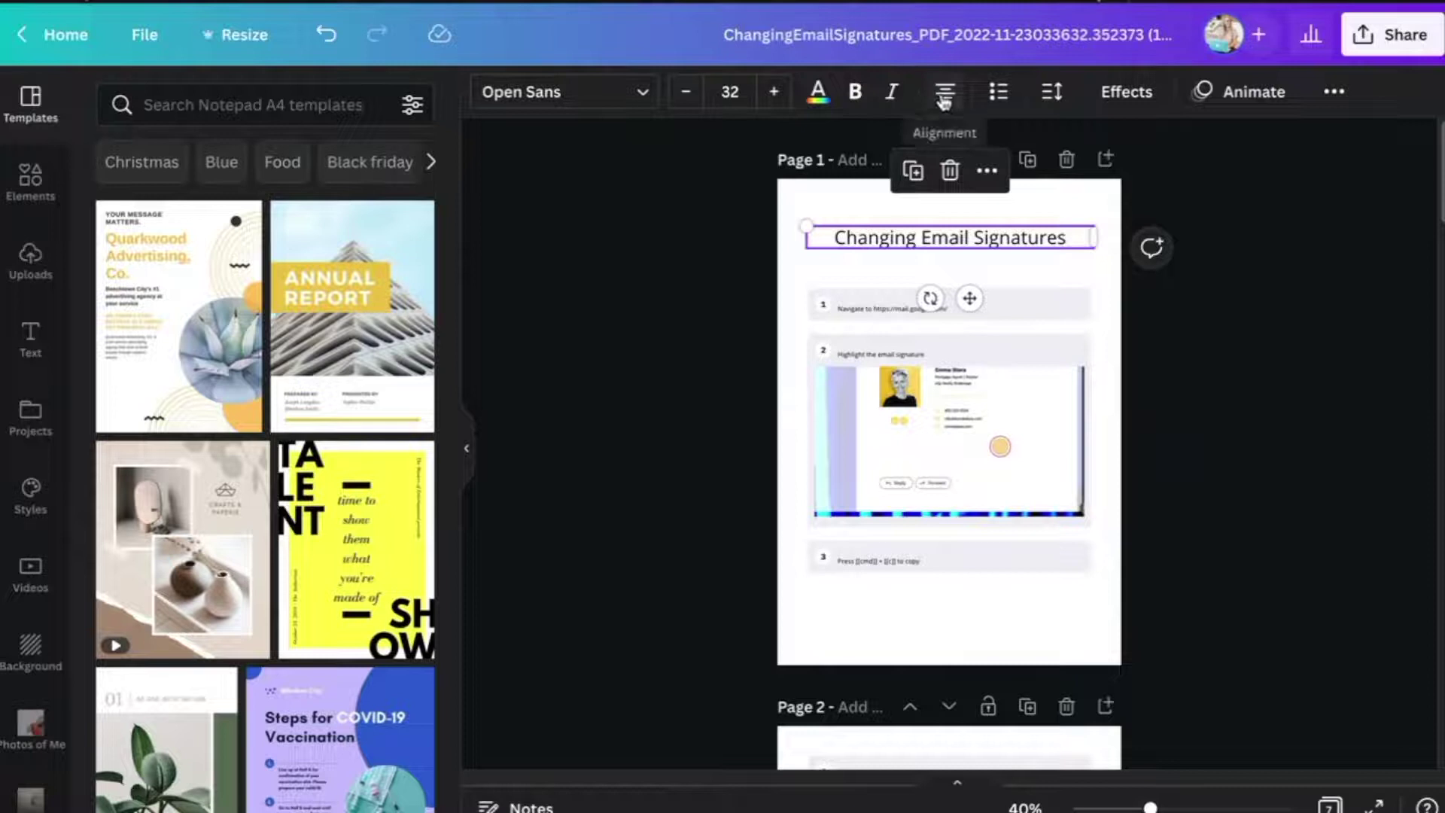
Rename the design as Scribe
left_click(1014, 35)
type("Sc")
type("Scribe")
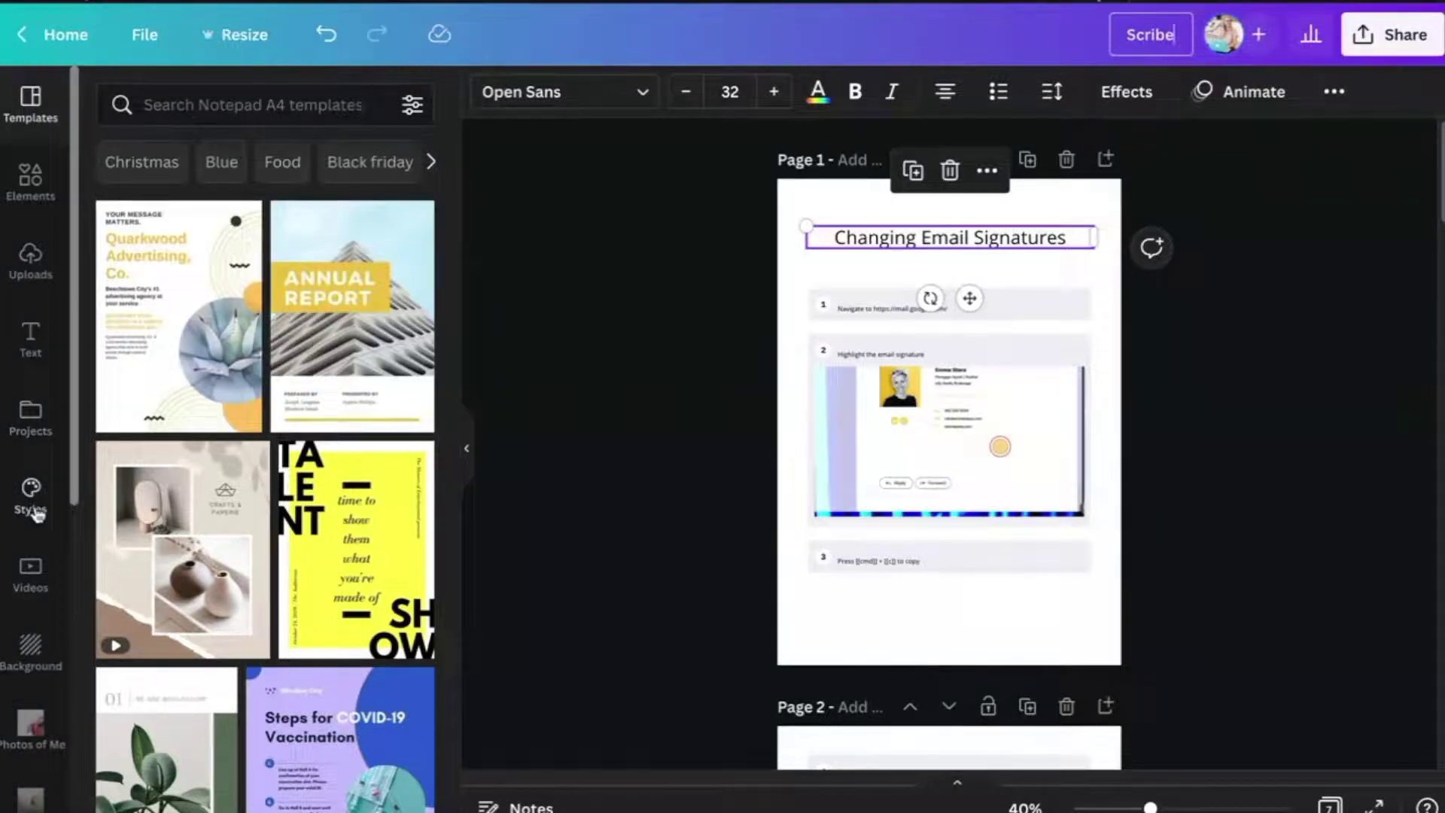
Apply the brand kit's Shrikhand and Mont Bold font style to all pages of the design
scroll(17, 495, "down", 5)
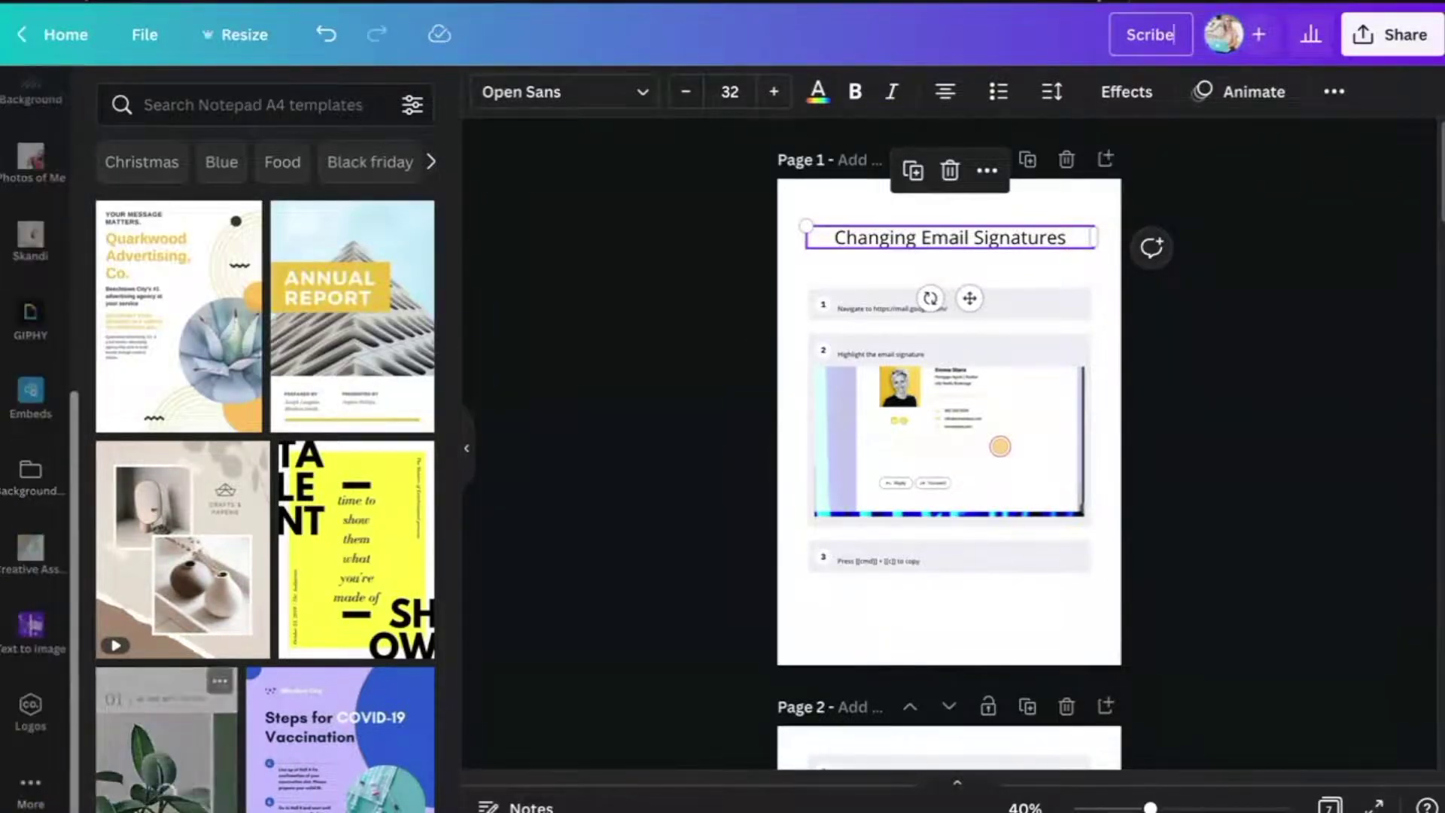
left_click(30, 796)
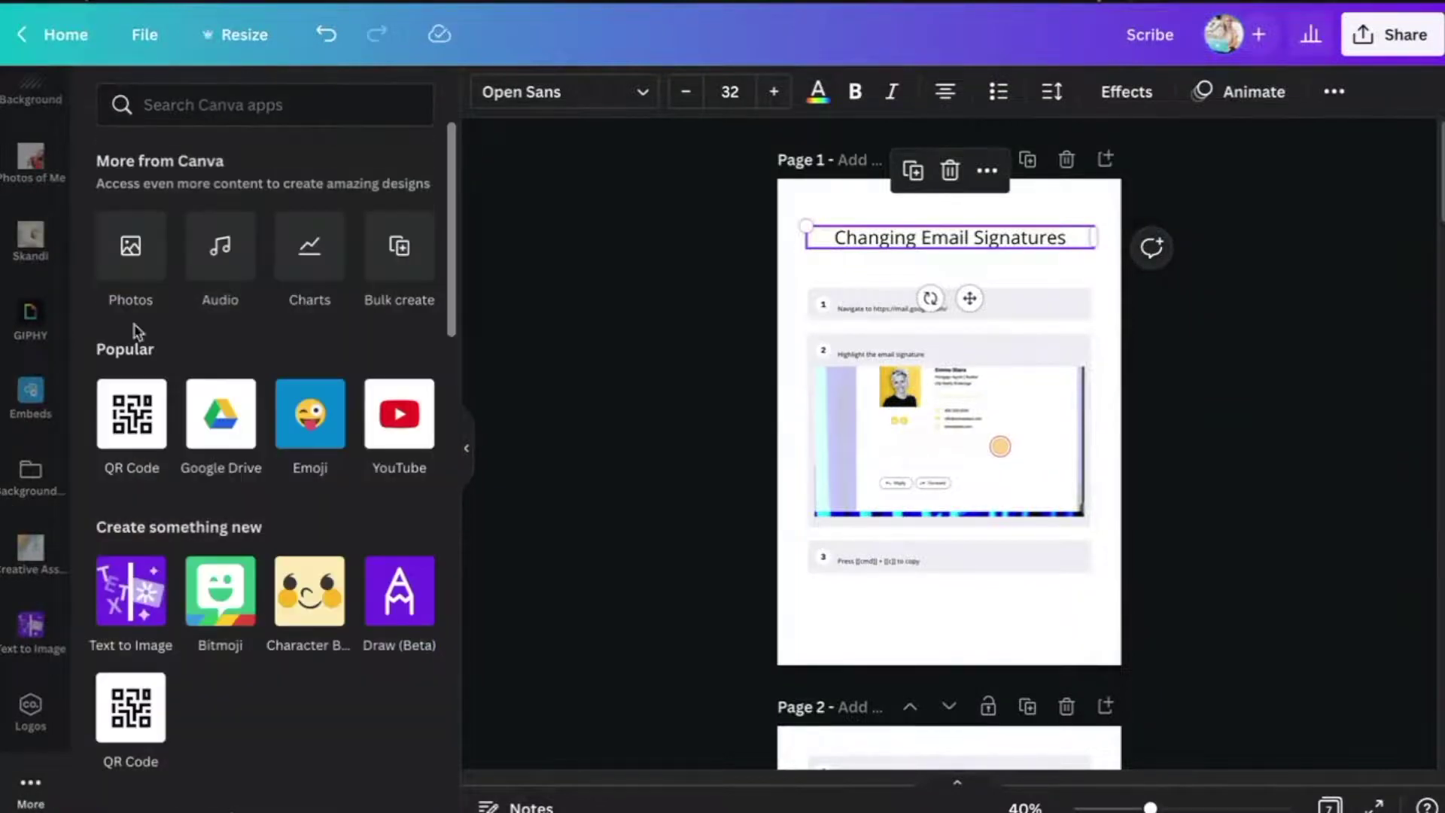
scroll(15, 316, "up", 5)
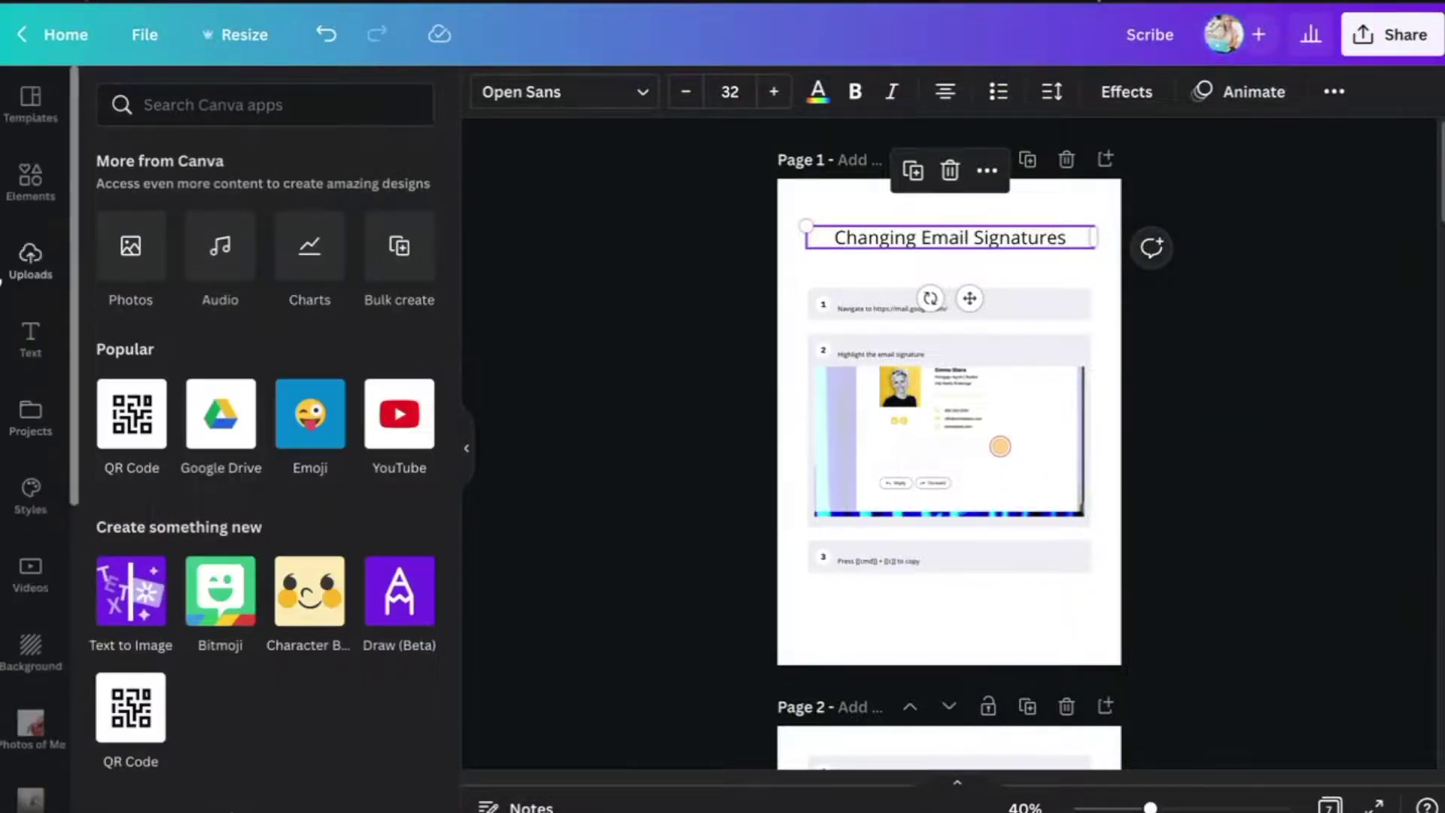
left_click(31, 508)
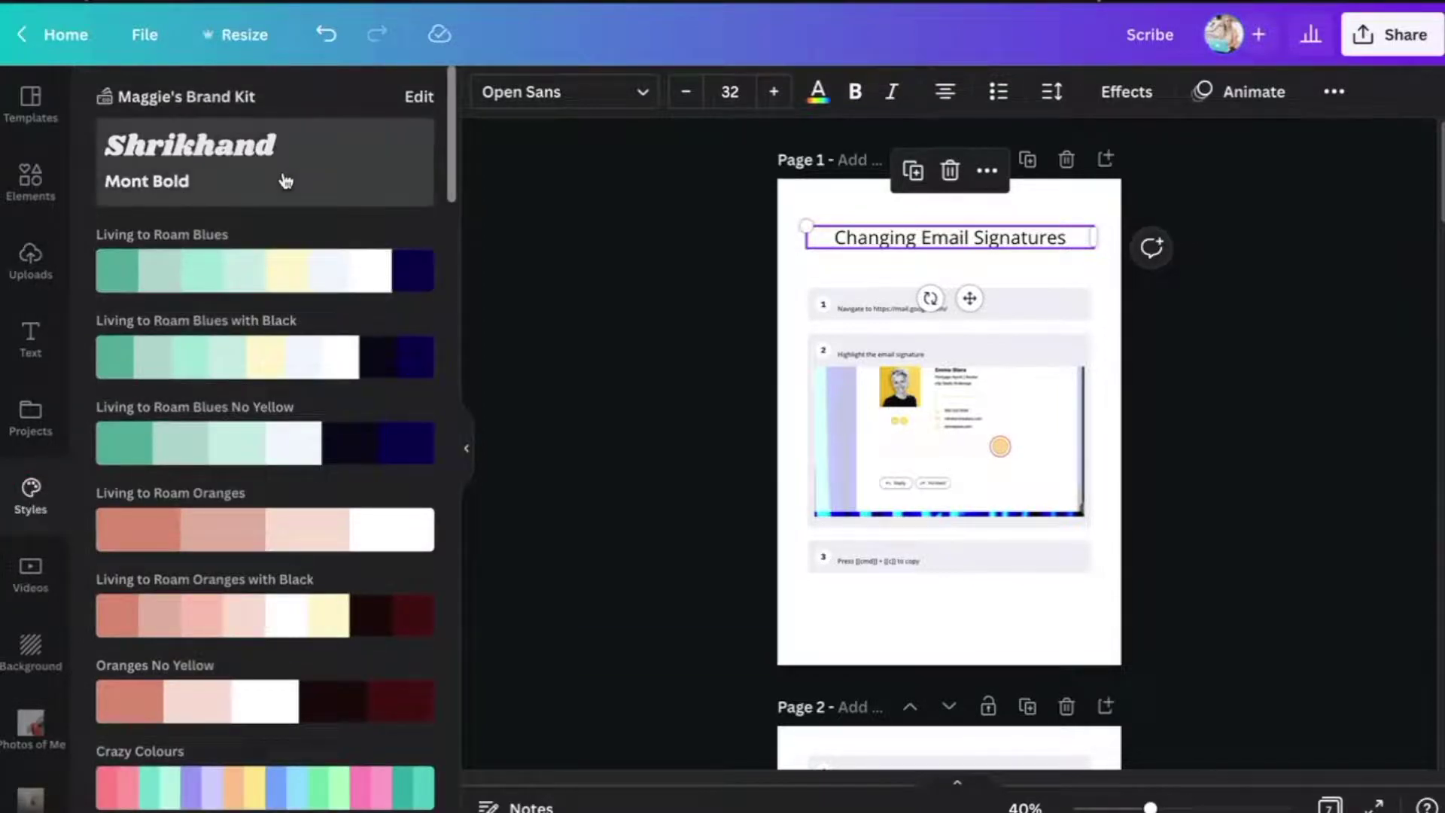
left_click(285, 181)
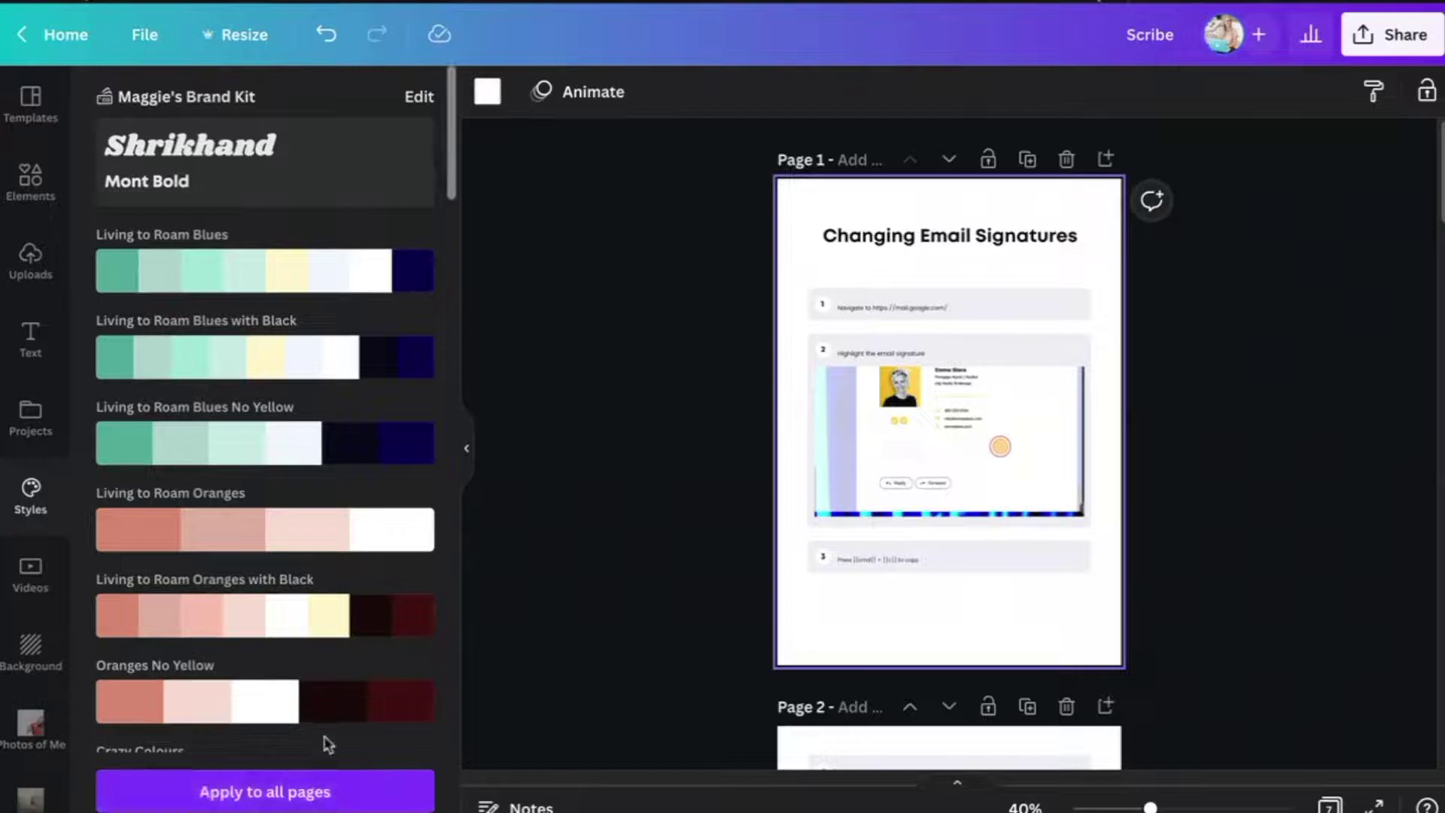
left_click(299, 792)
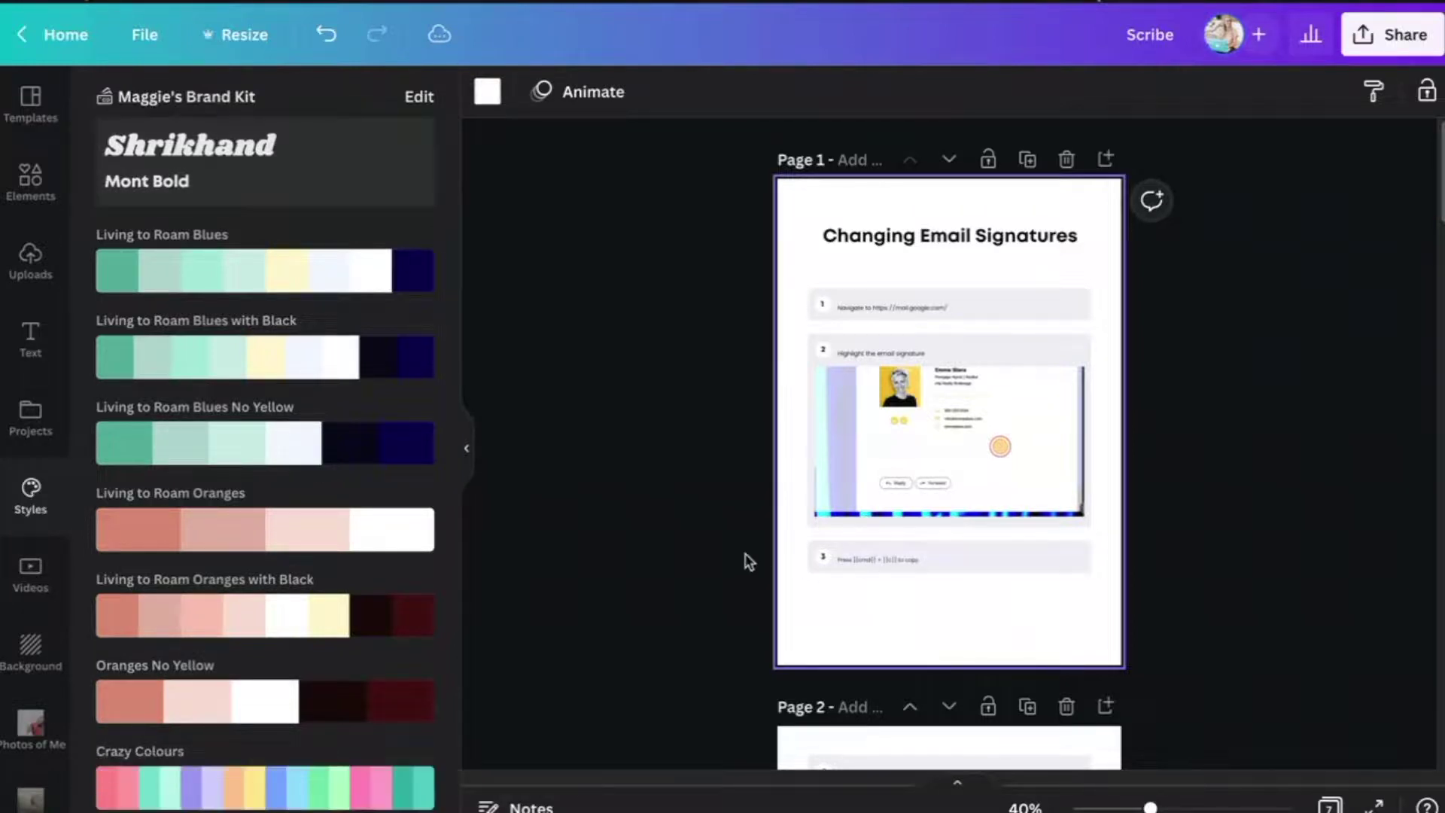
Recolour the design's pages with the Living to Roam Blues palette, shuffling its colours, and check the result across the pages
scroll(729, 568, "down", 5)
scroll(726, 568, "down", 2)
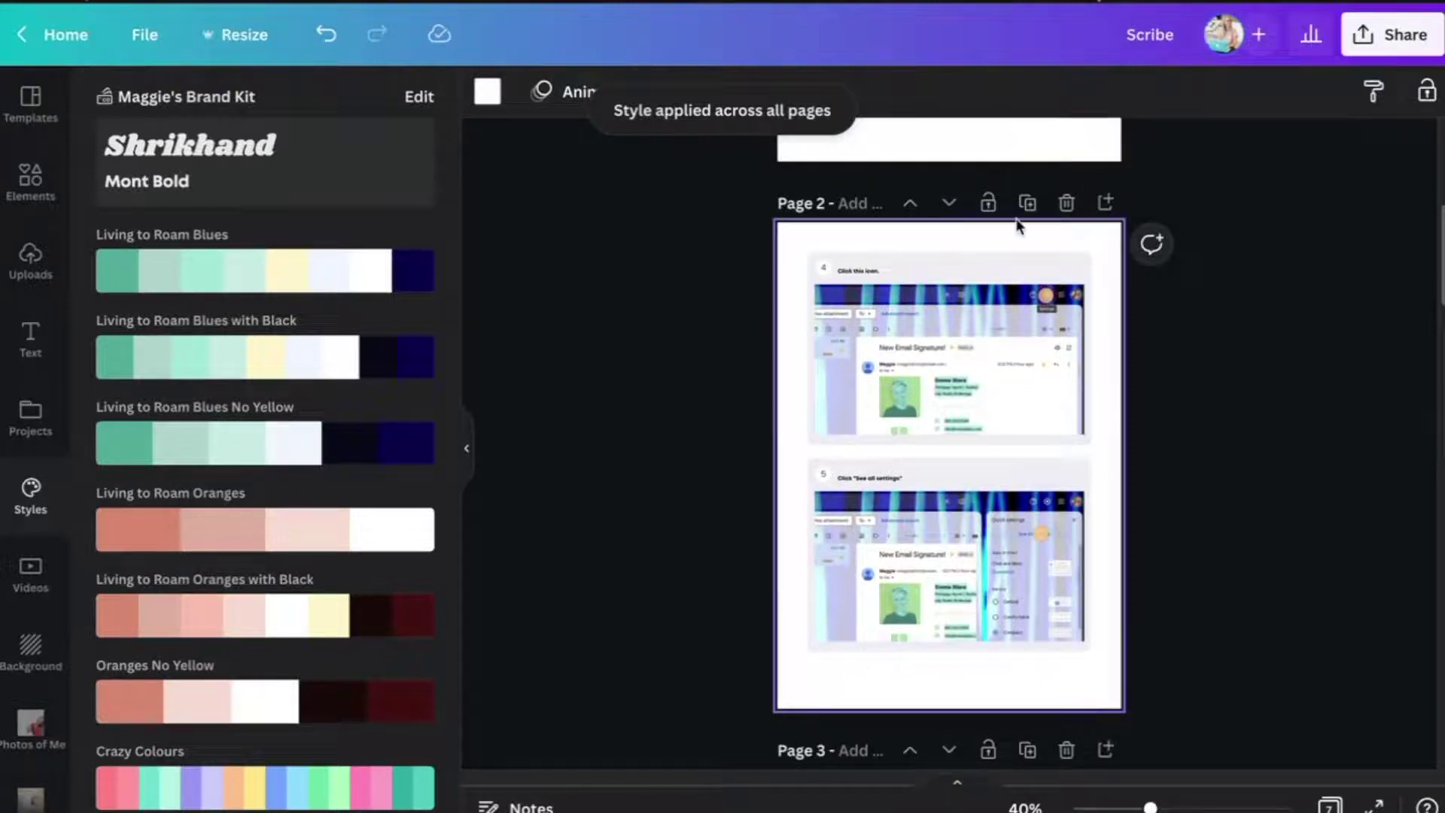
left_click(212, 279)
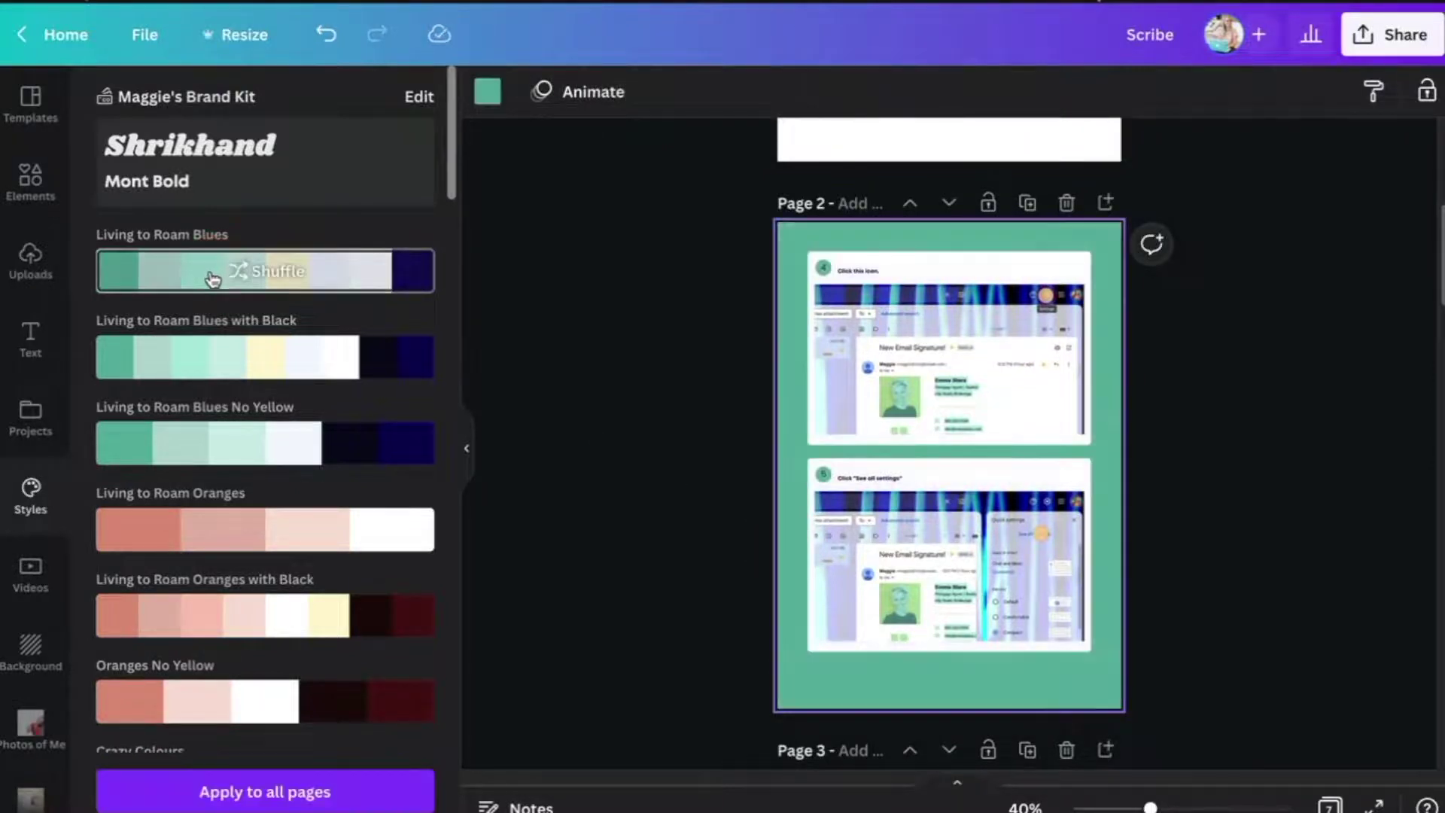
left_click(256, 277)
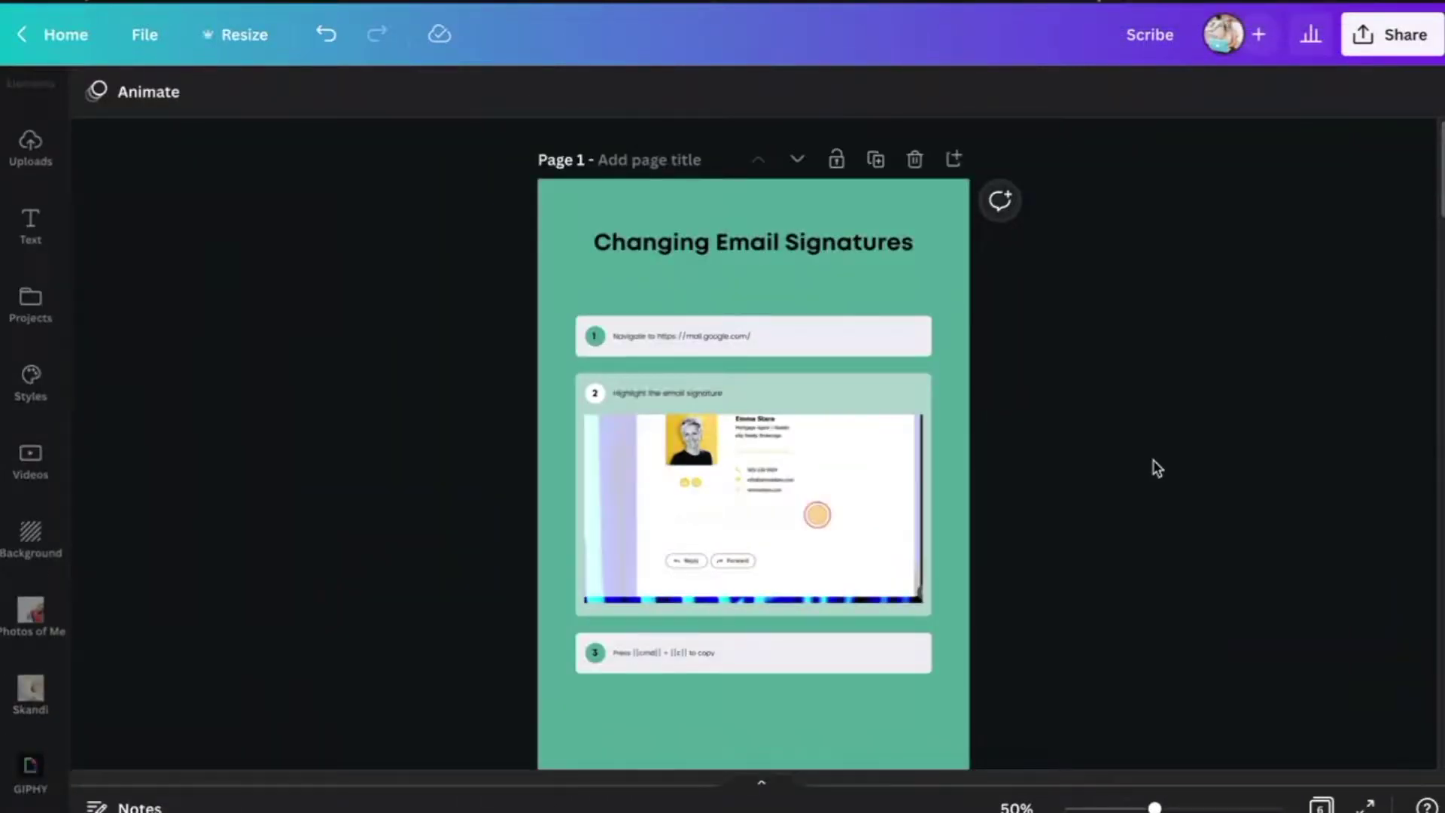
scroll(1157, 468, "down", 15)
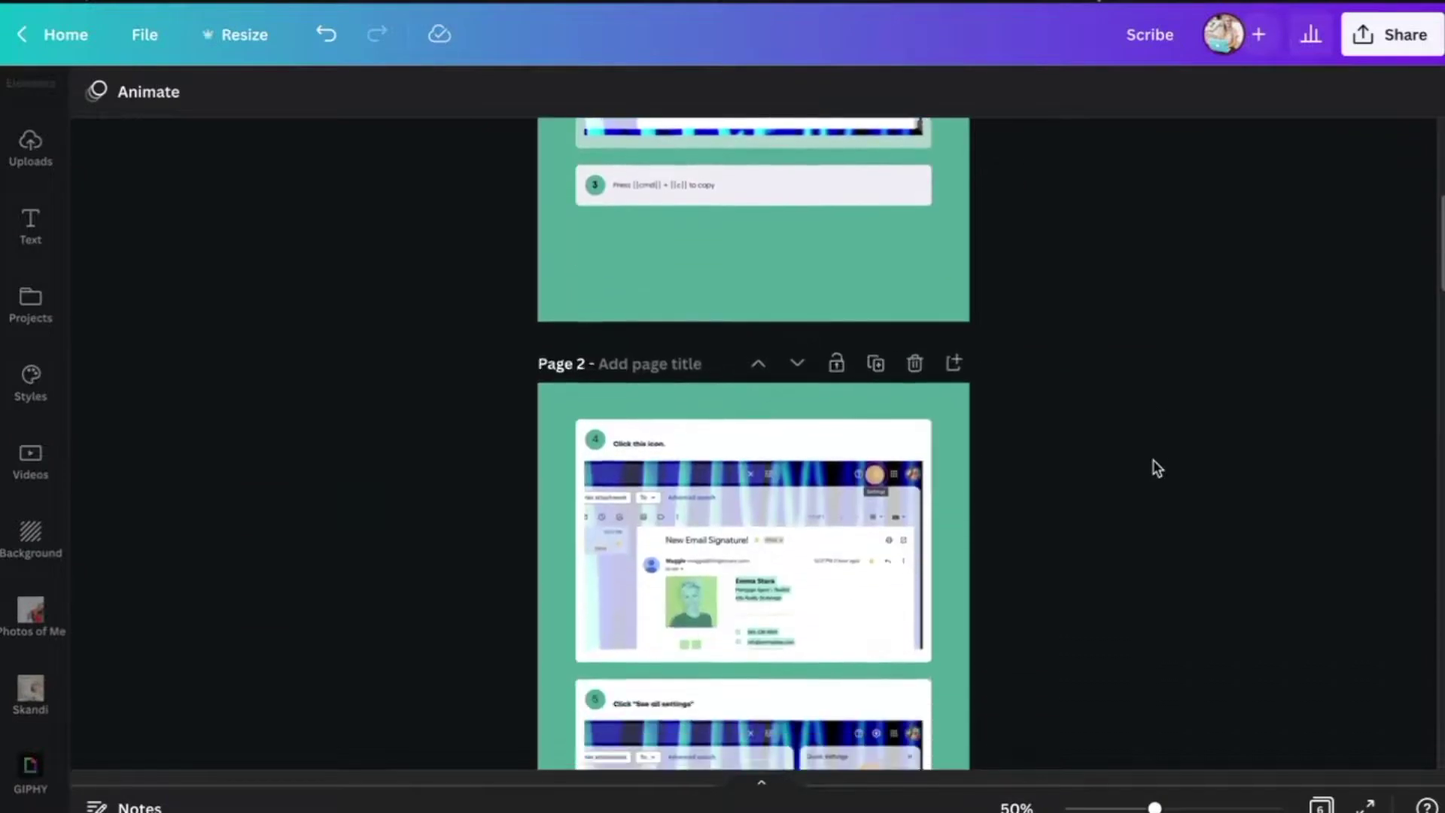
scroll(1157, 469, "down", 10)
scroll(1157, 468, "up", 15)
scroll(1157, 468, "up", 8)
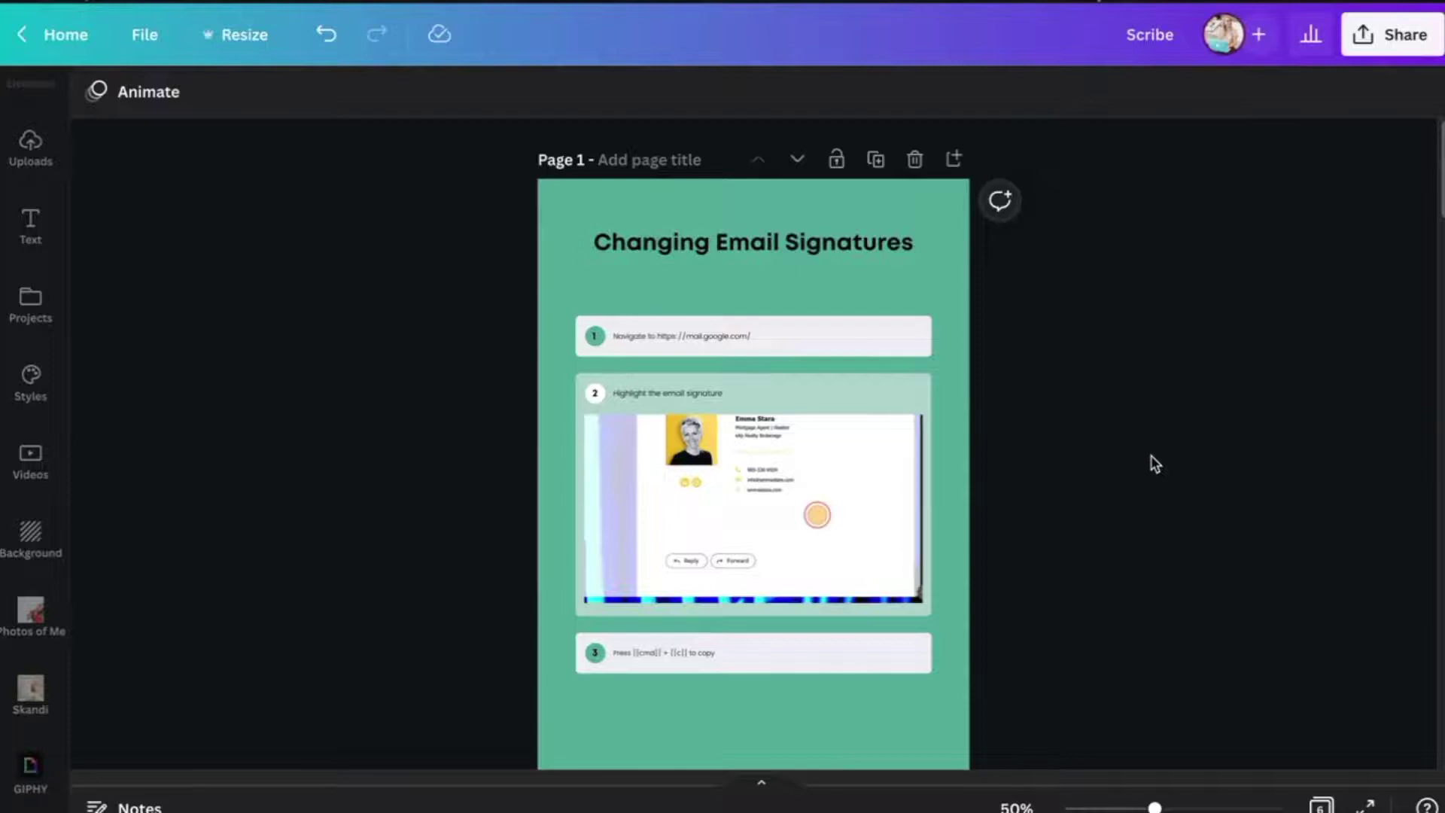
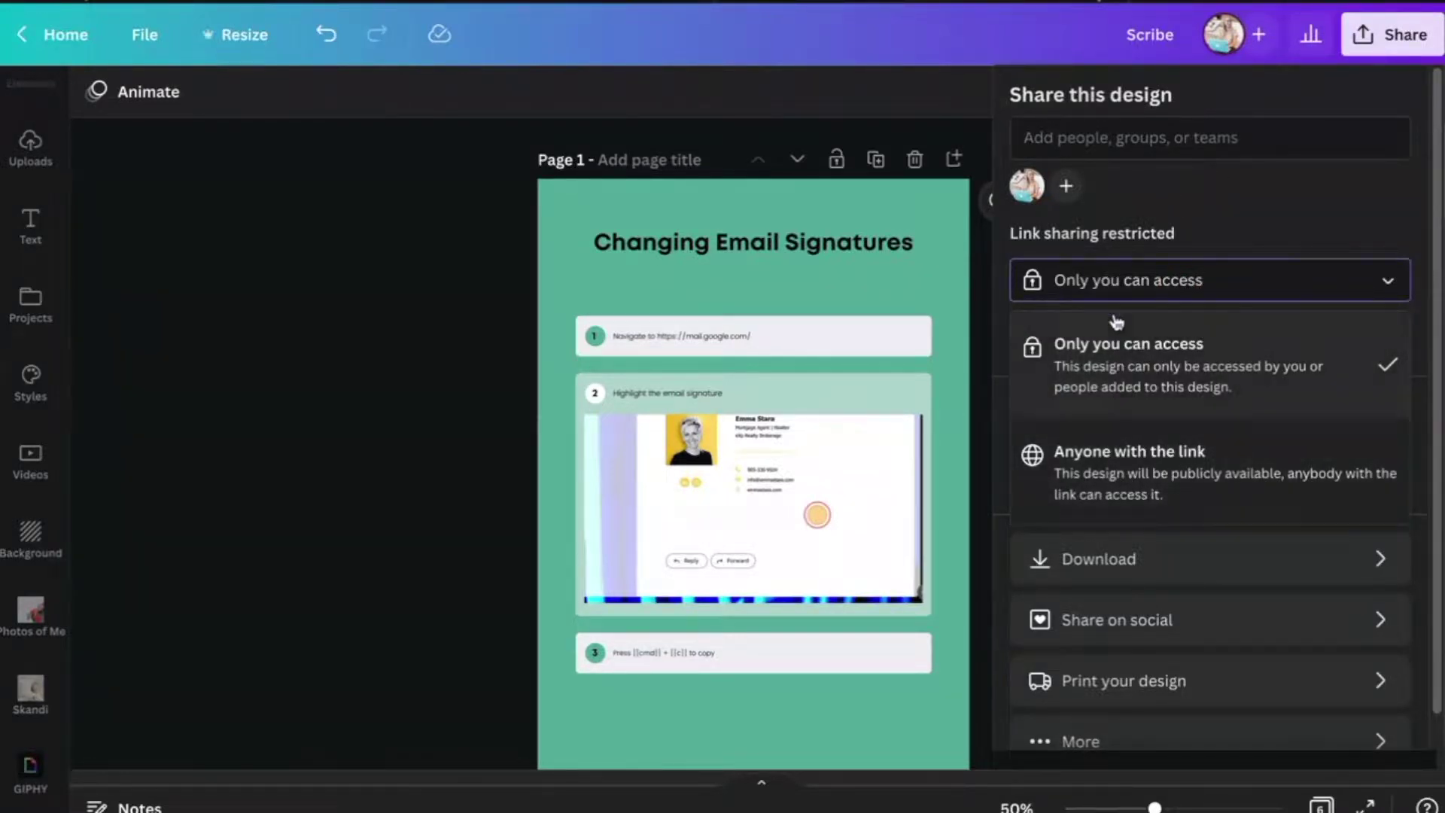
Share the design with anyone with the link as Can view, and copy its view-only link
left_click(1138, 485)
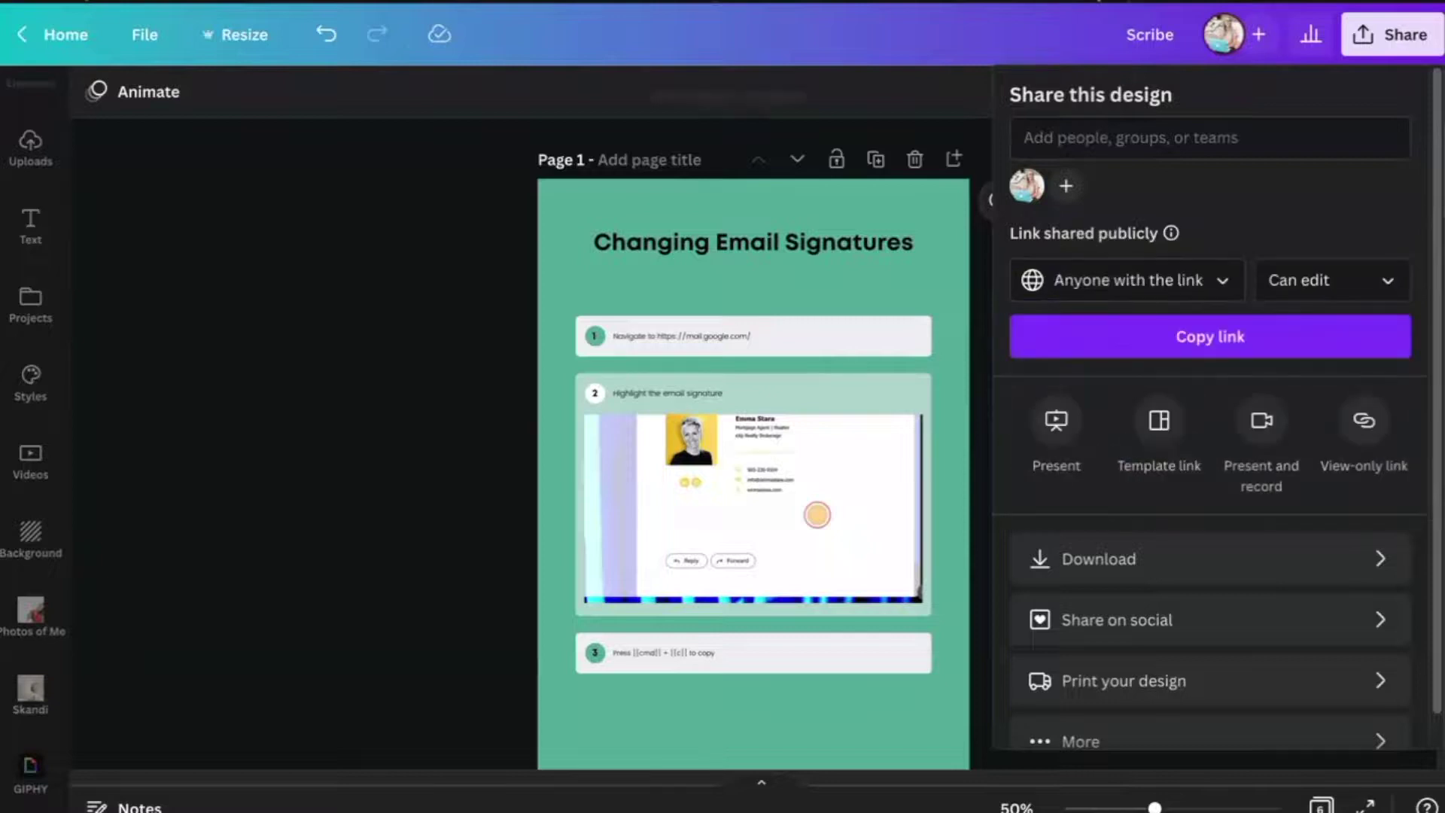
left_click(1381, 281)
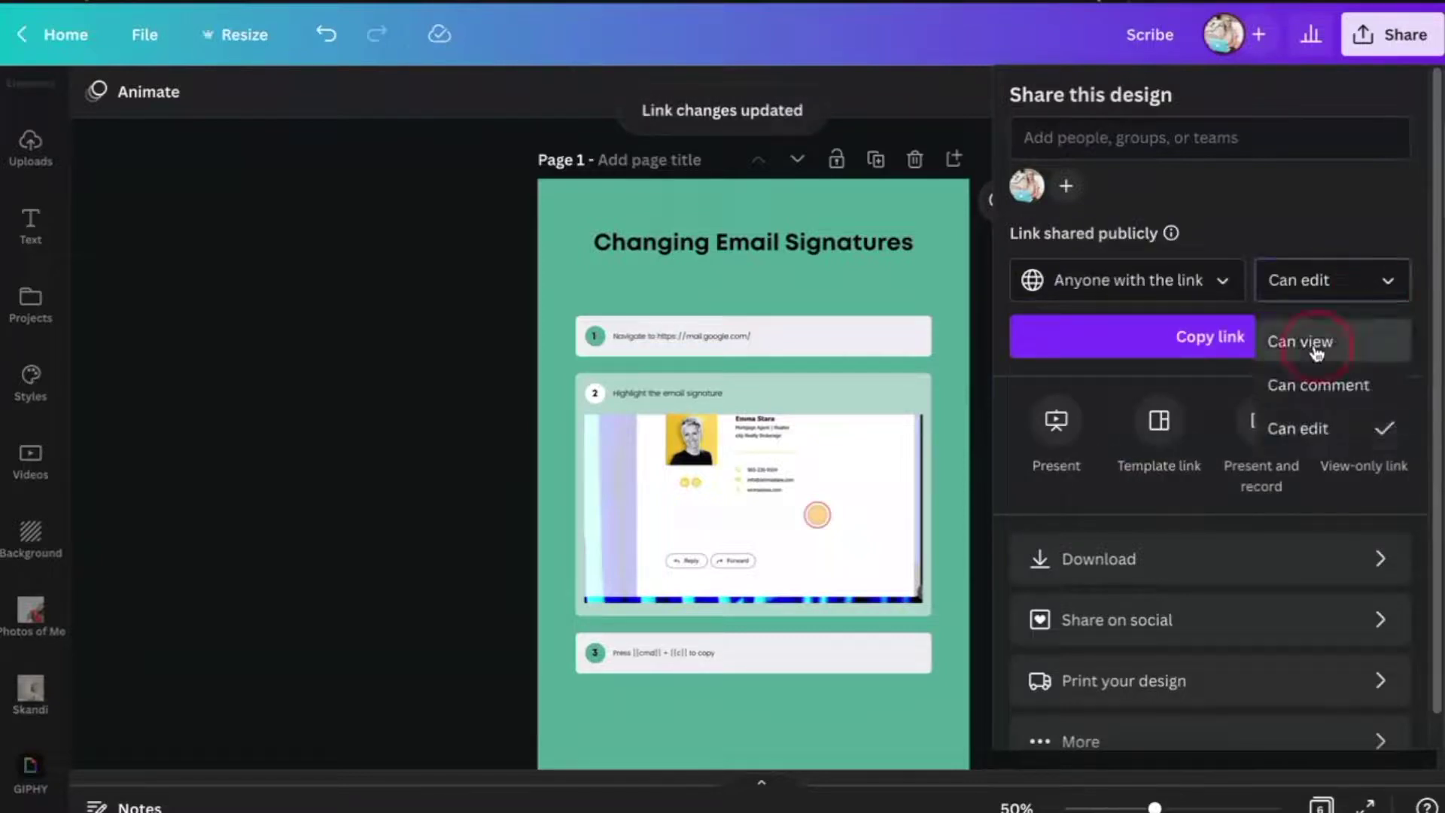
left_click(1280, 341)
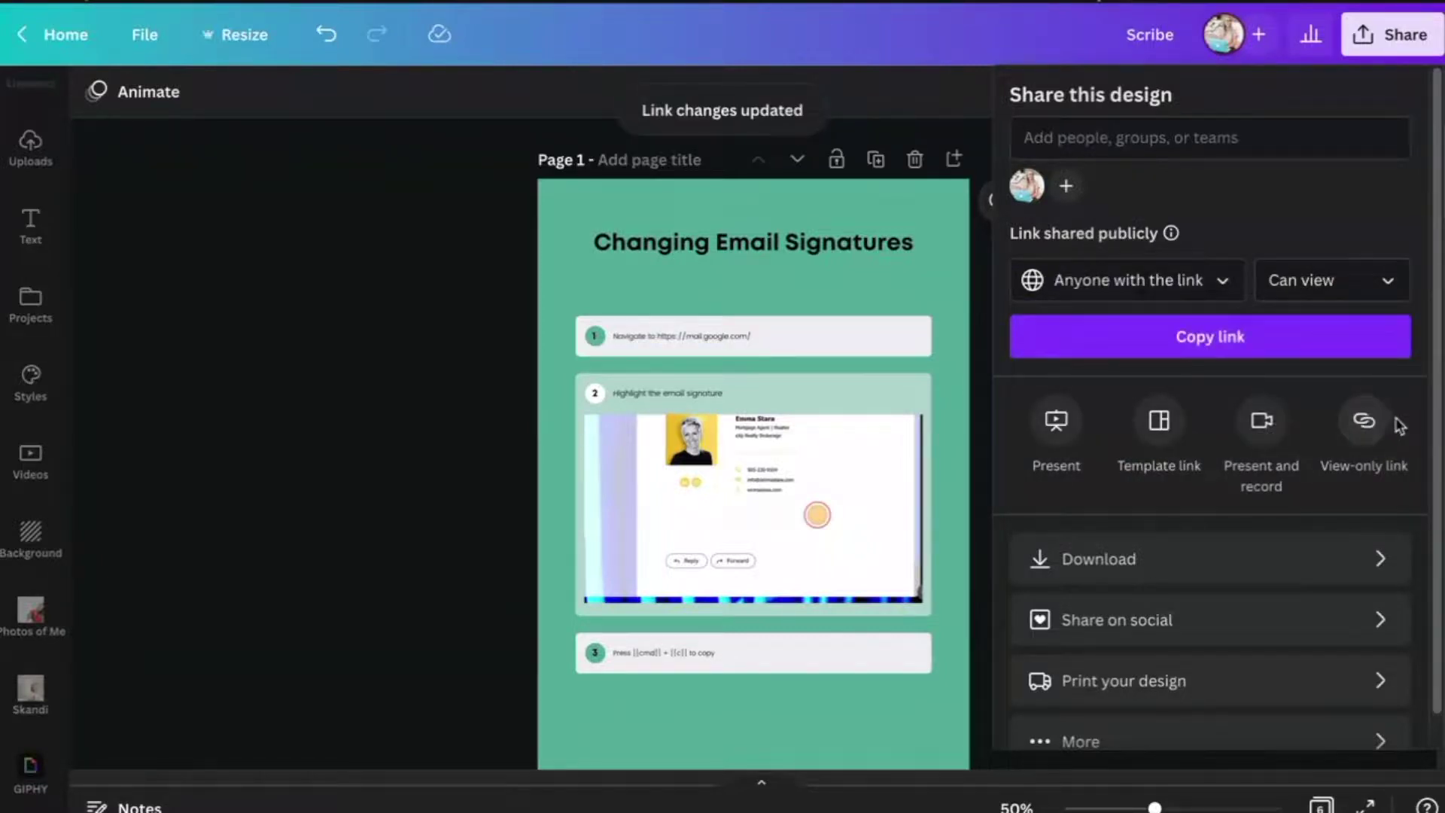
left_click(1365, 420)
left_click(1381, 238)
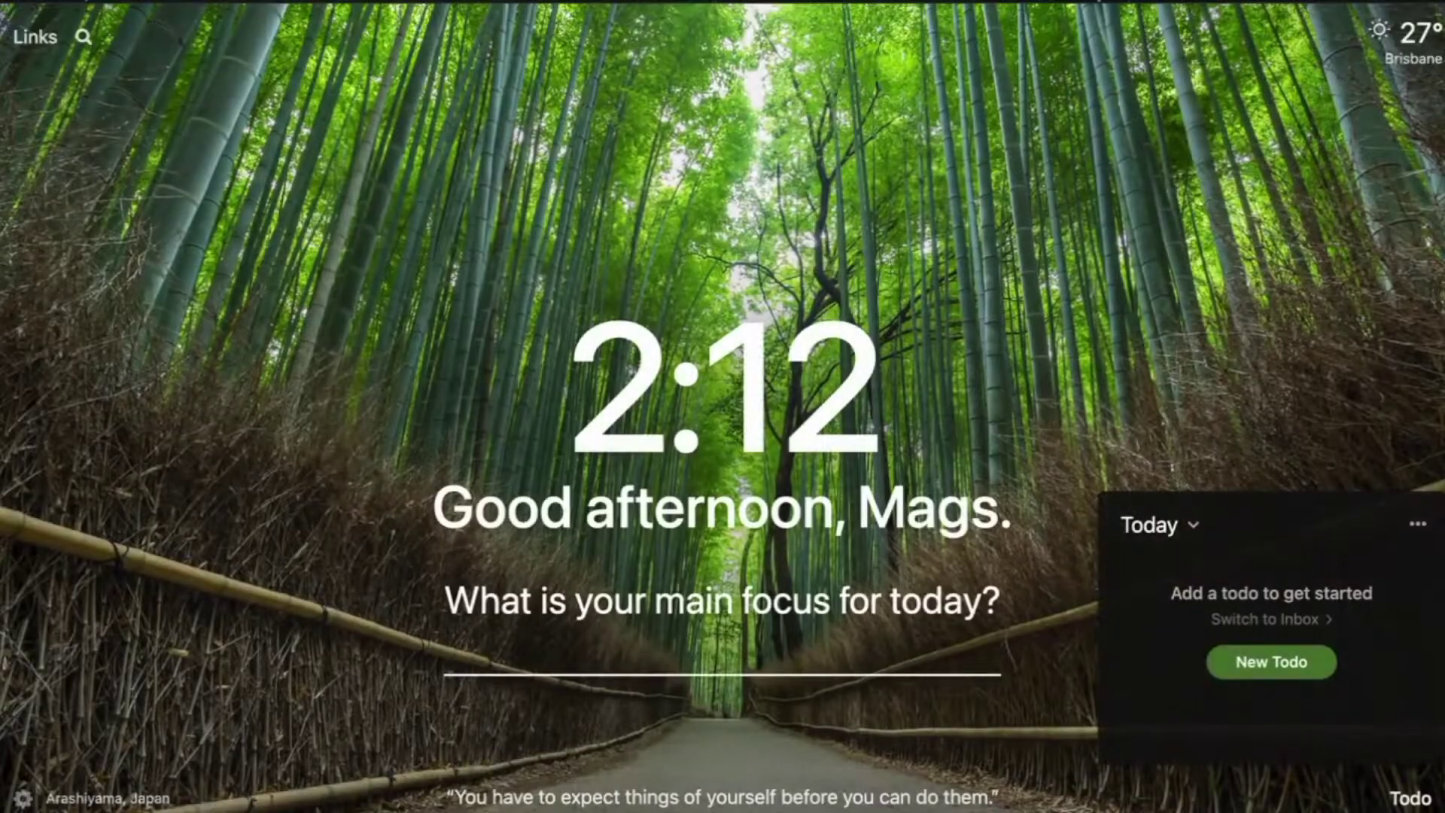
Open the copied view-only link in a new browser tab and page through the shared design
key("Return")
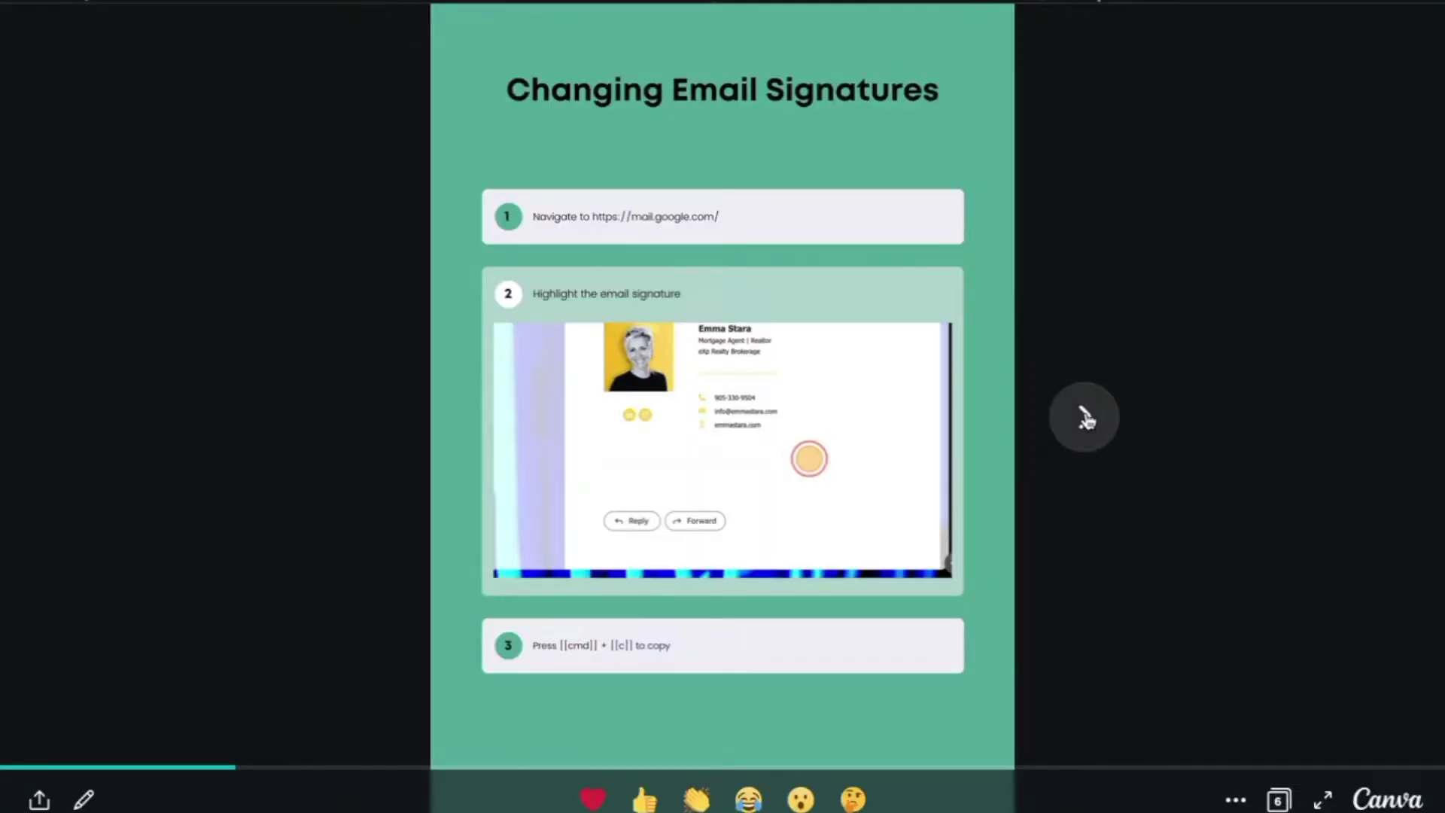
left_click(1086, 420)
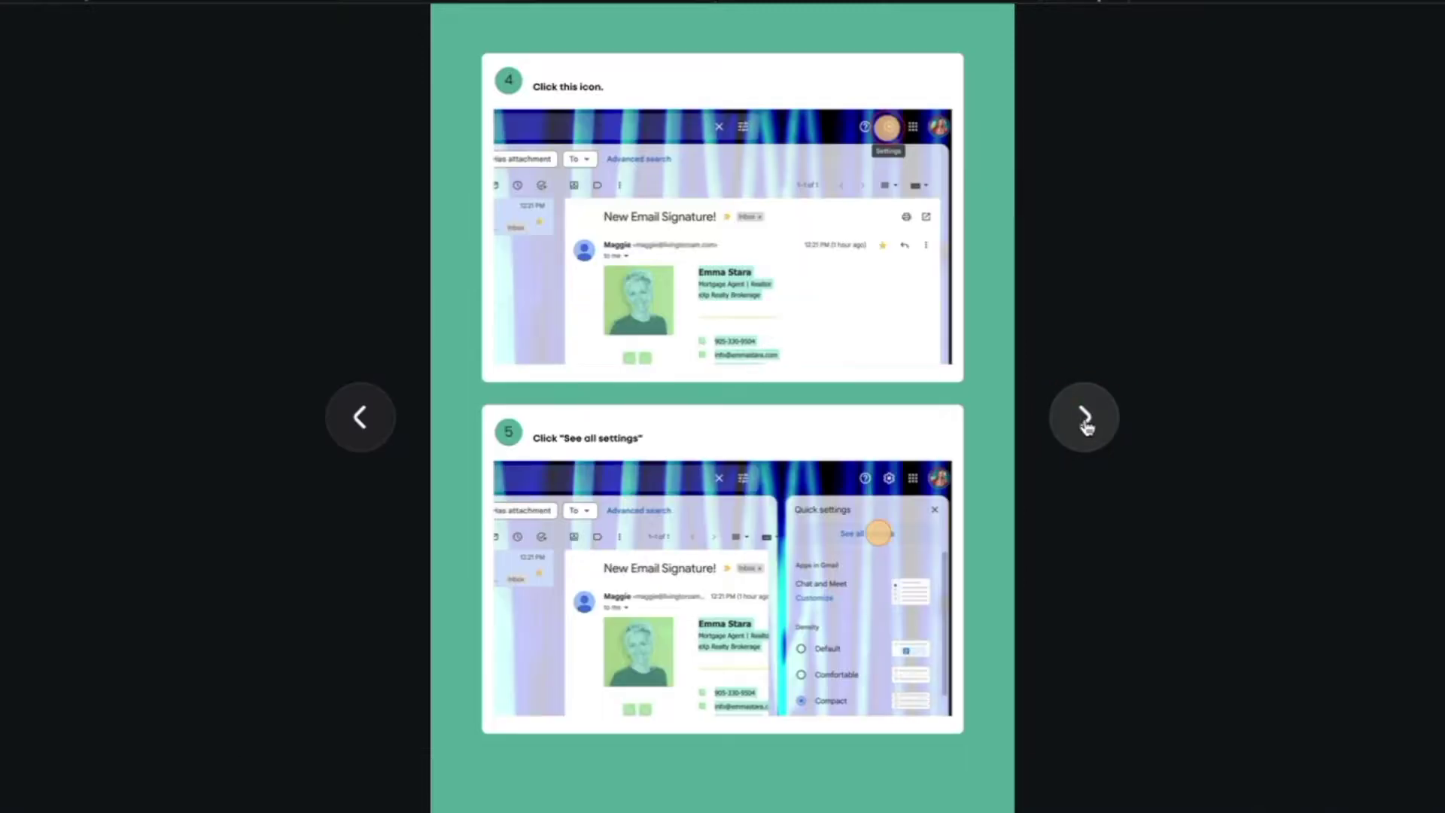
left_click(1086, 423)
left_click(1086, 423)
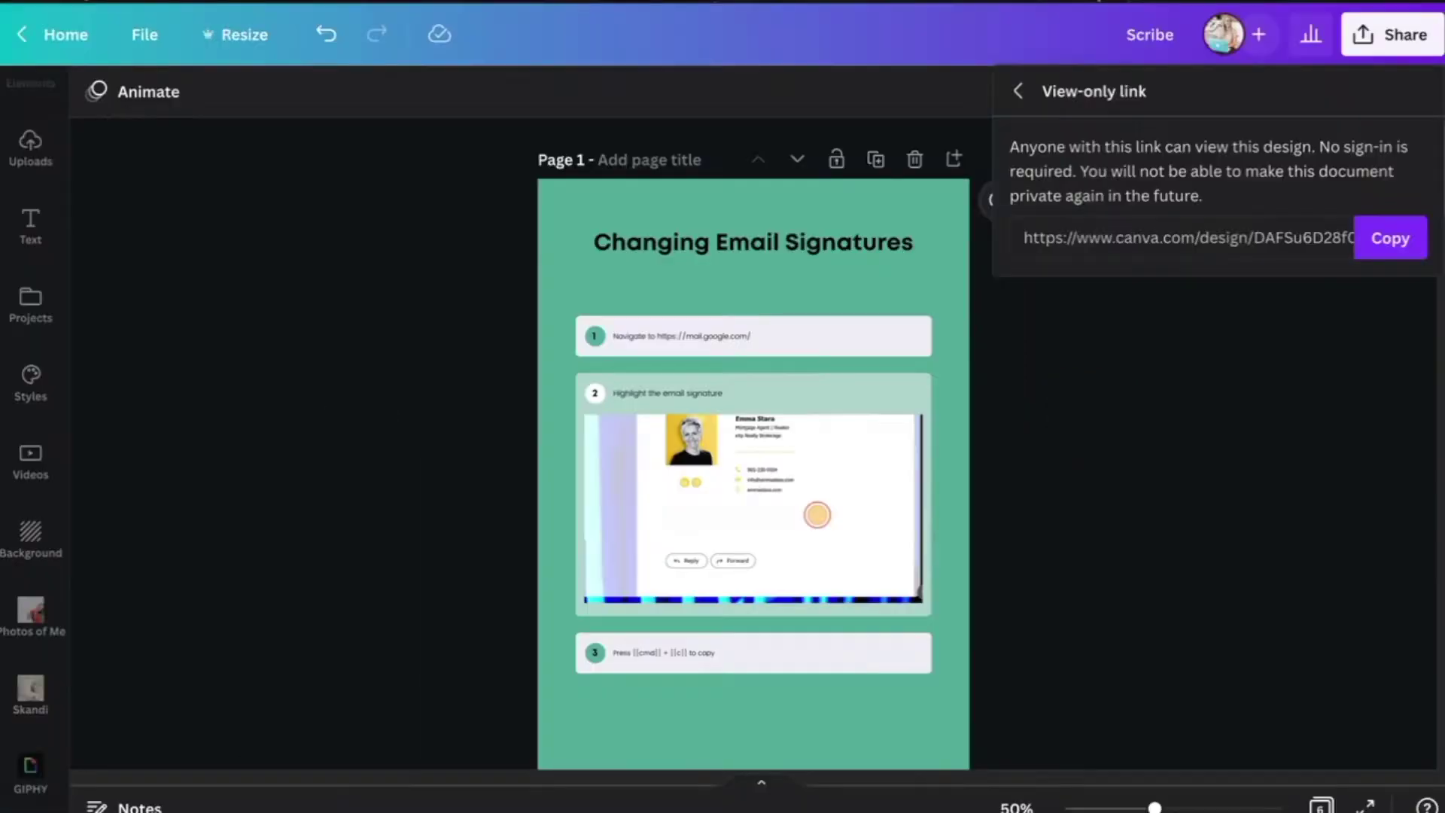
Return to the design in the editor and open it as a website with the Scrolling web style
left_click(1351, 394)
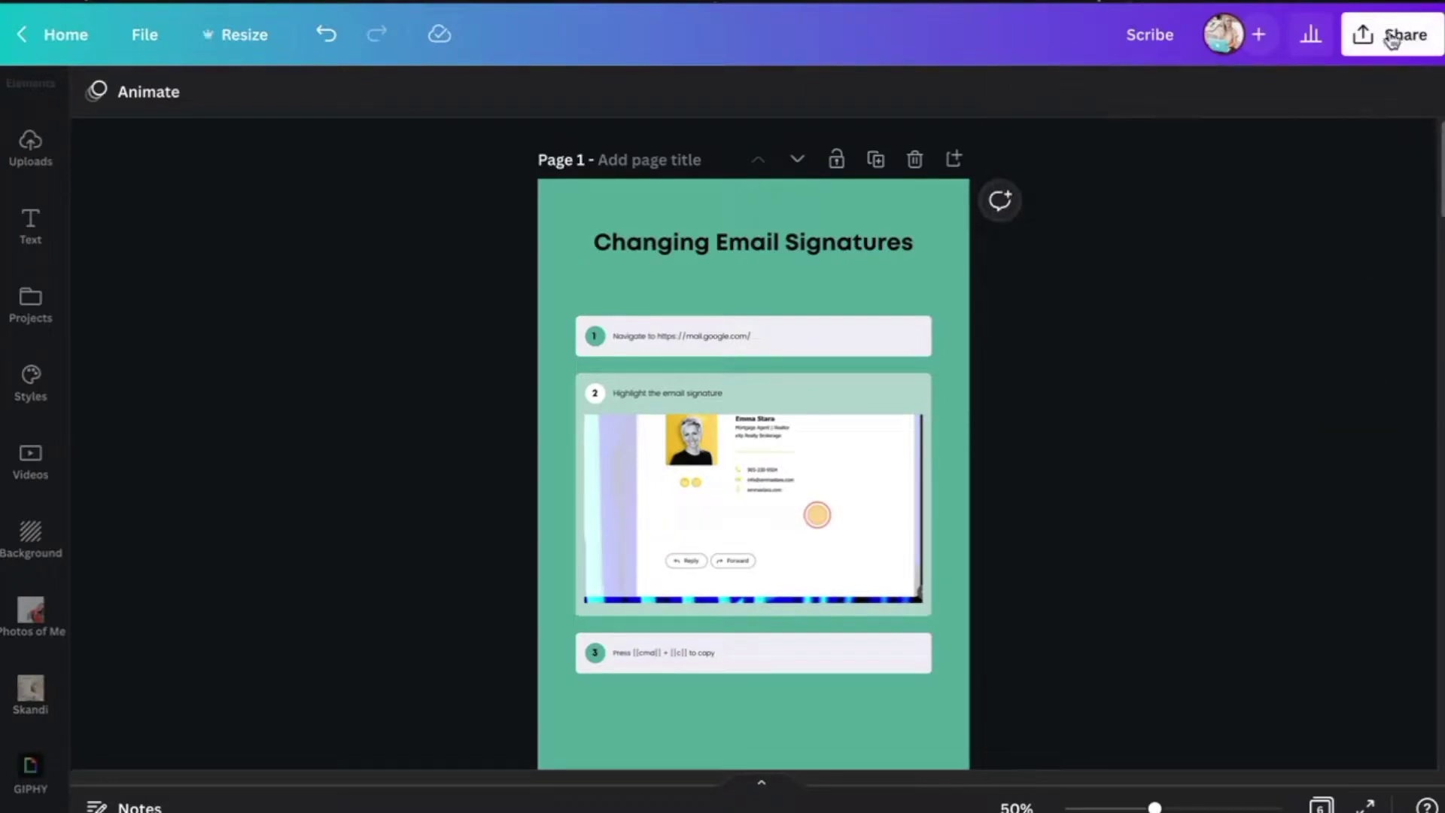
left_click(1392, 34)
scroll(1221, 505, "down", 1)
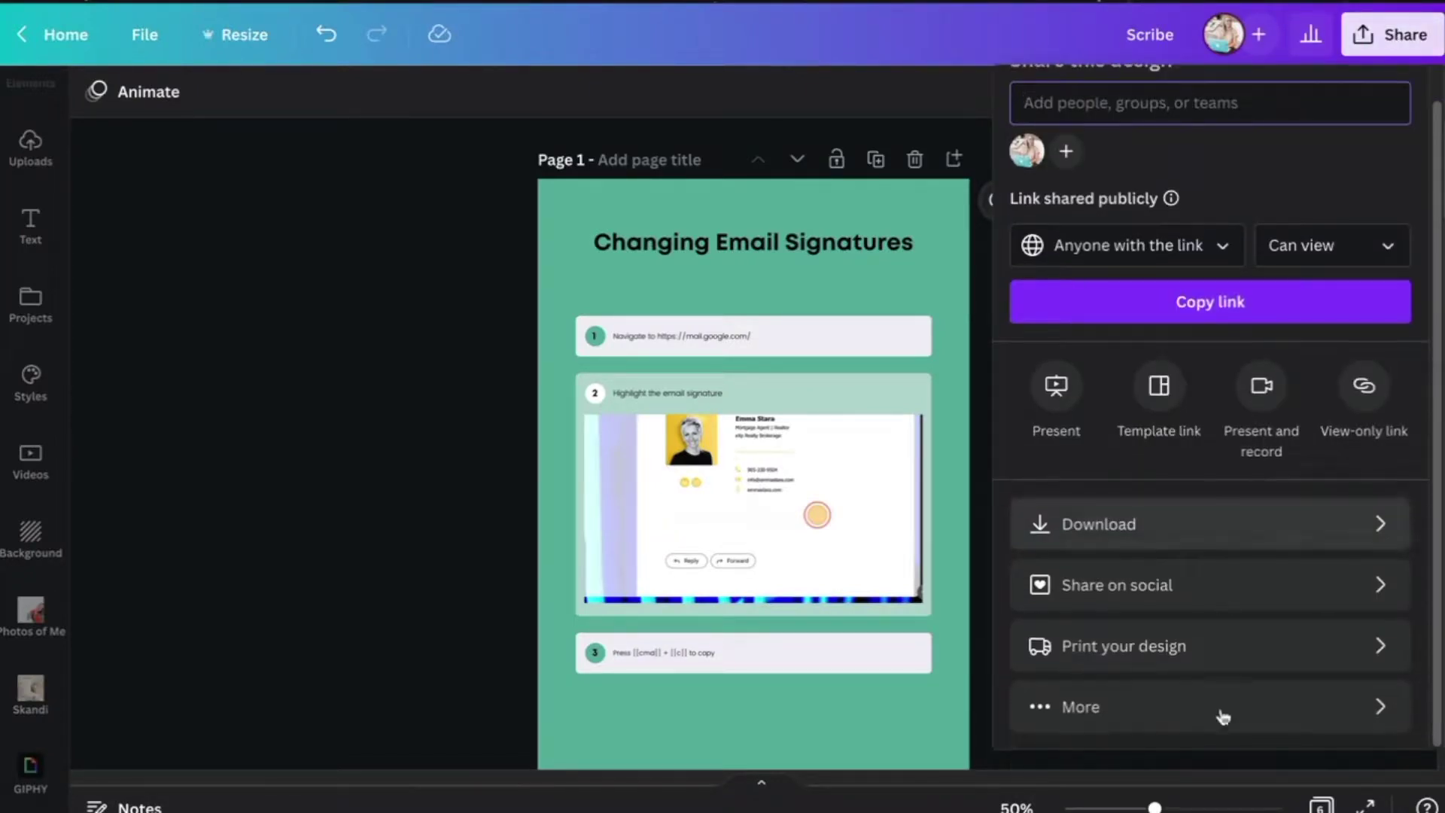
left_click(1161, 729)
left_click(1153, 450)
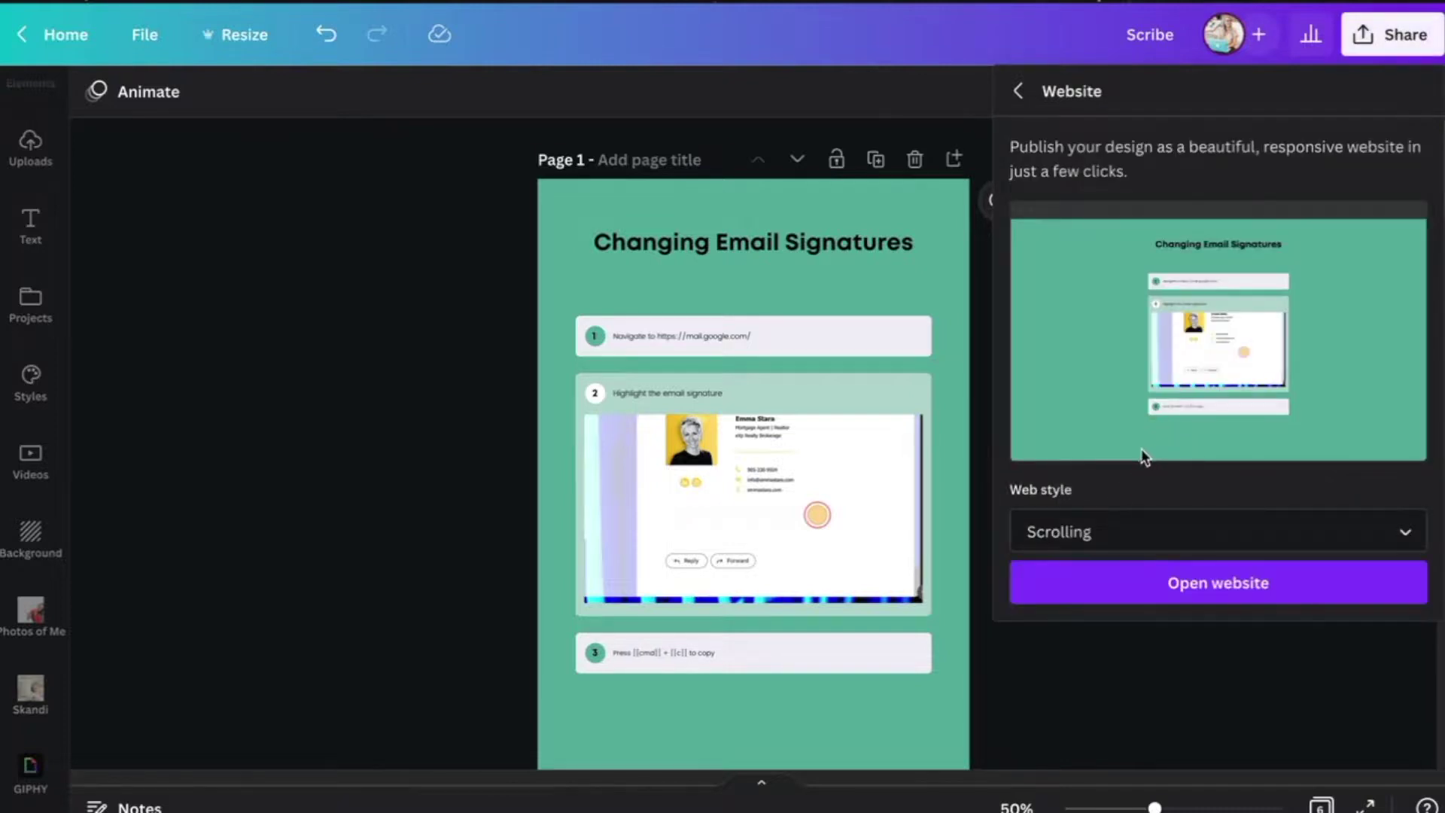
left_click(1082, 539)
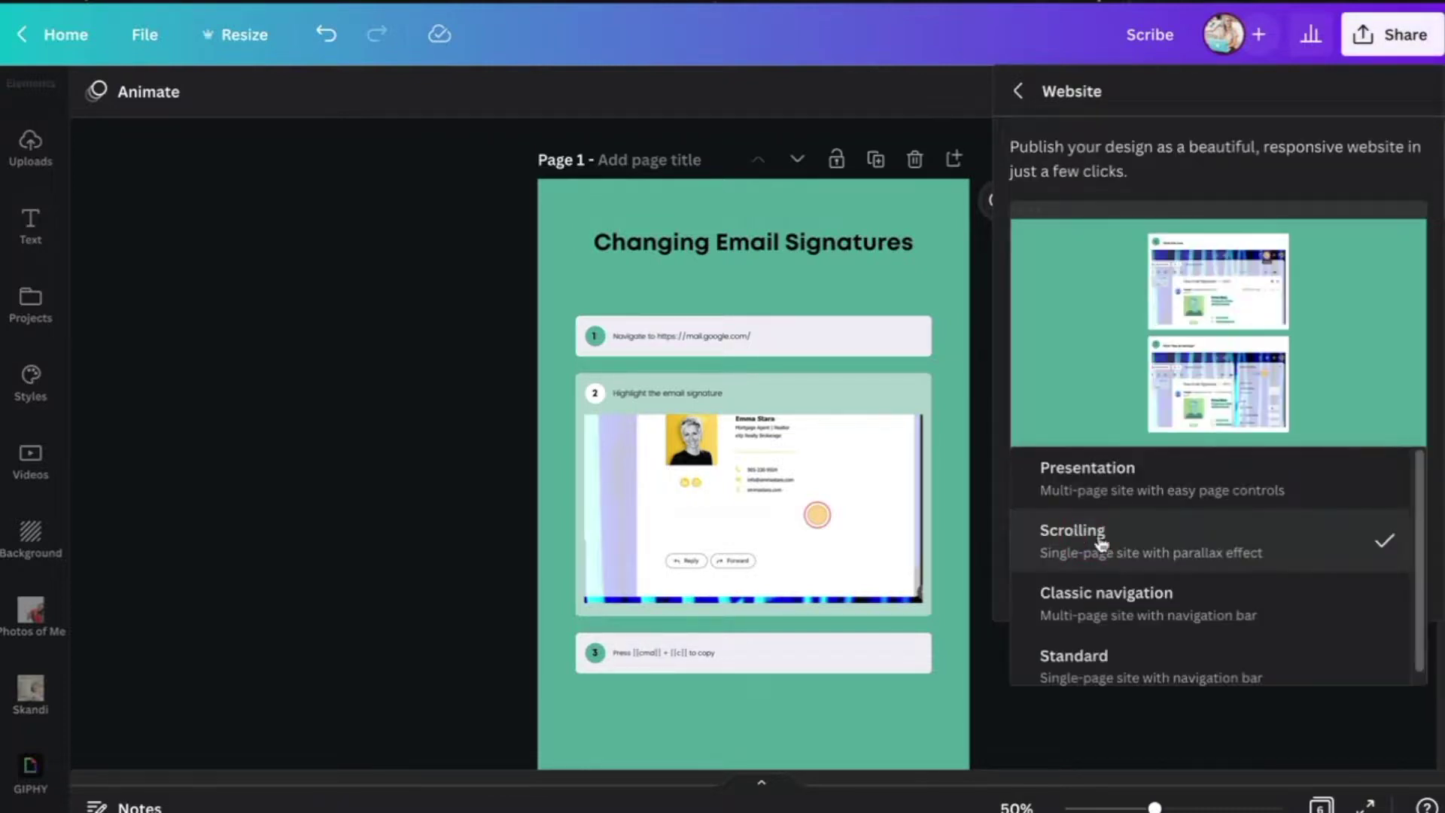
scroll(1204, 625, "down", 1)
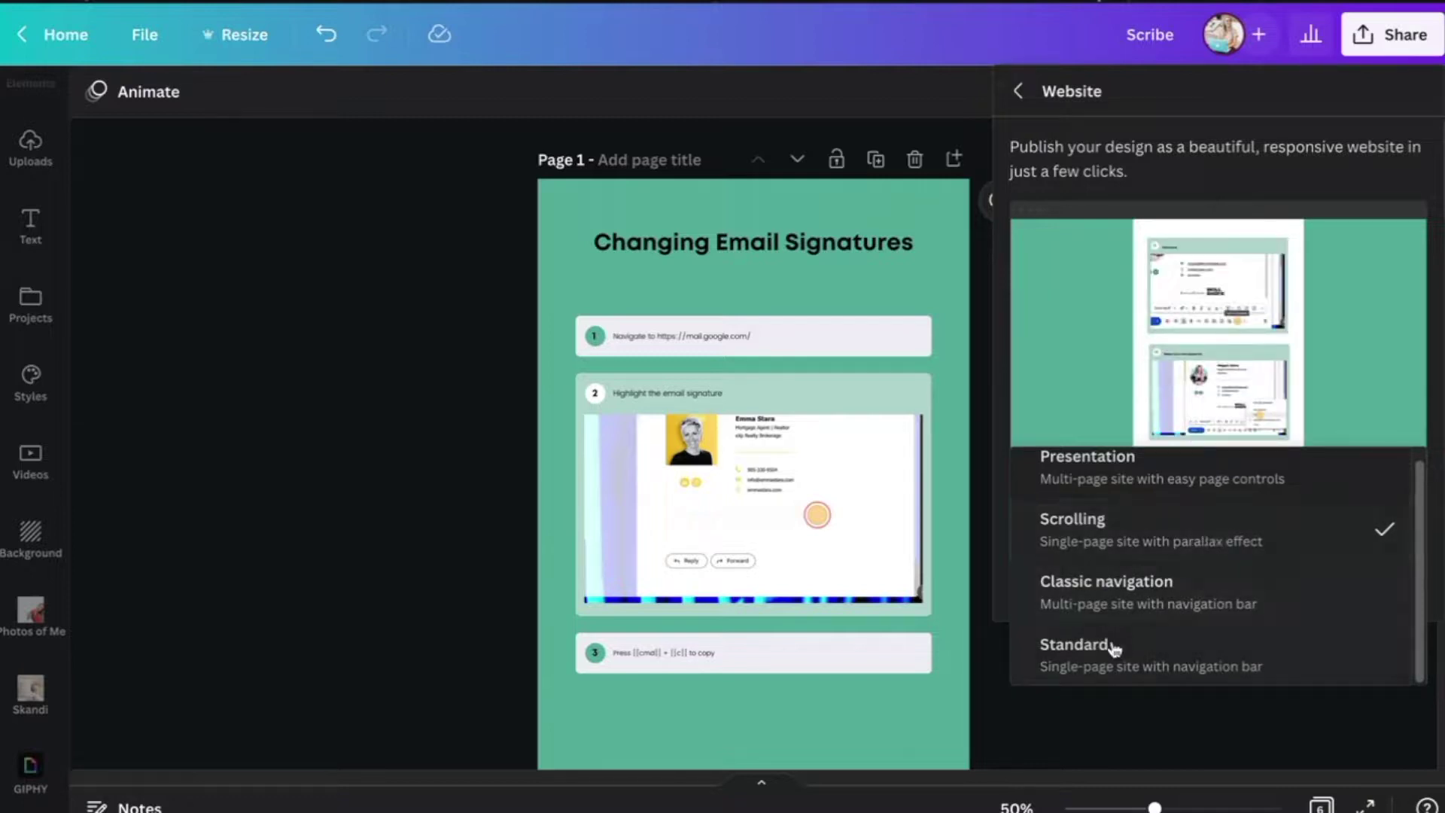
left_click(1212, 543)
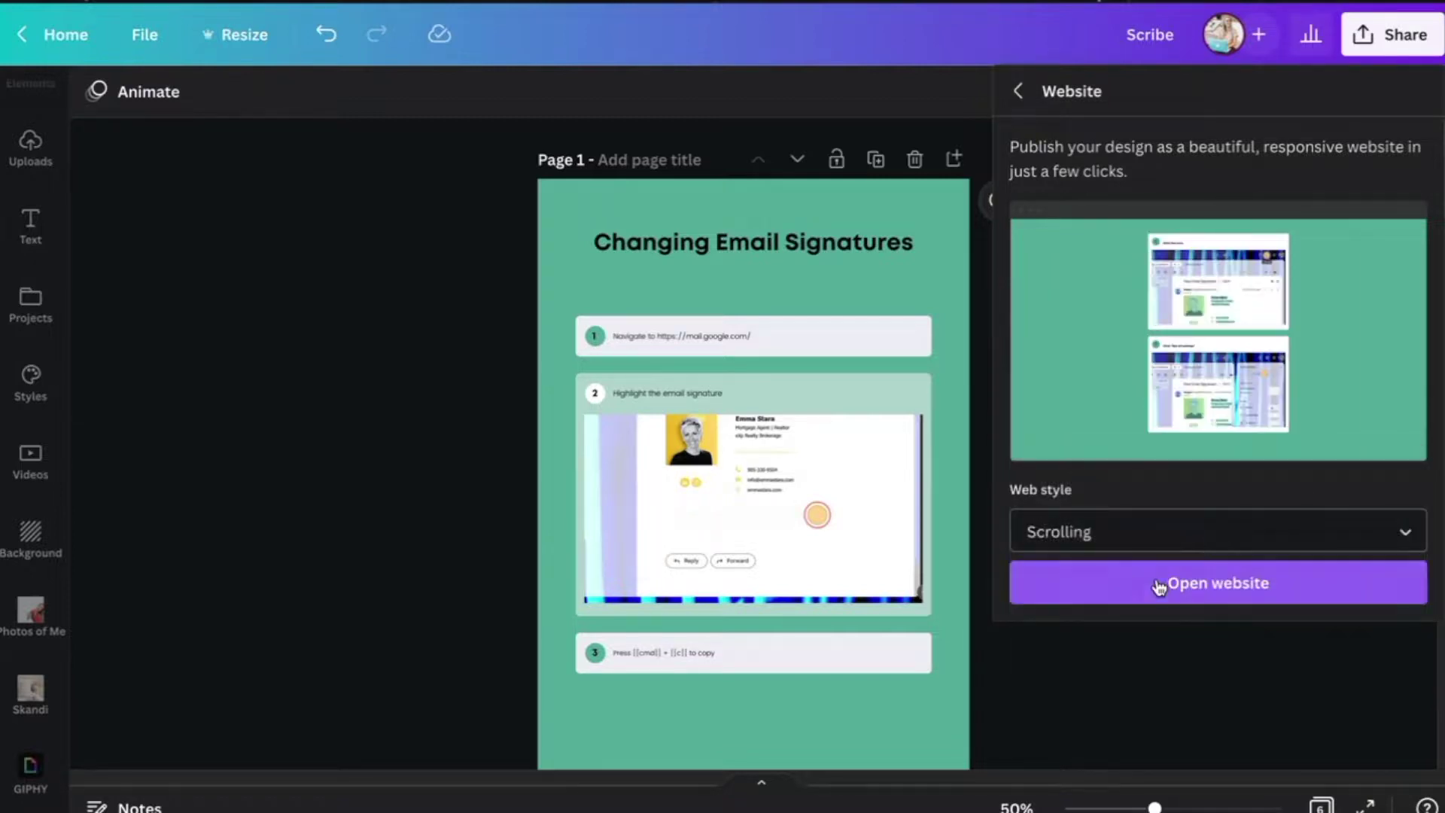
left_click(1160, 586)
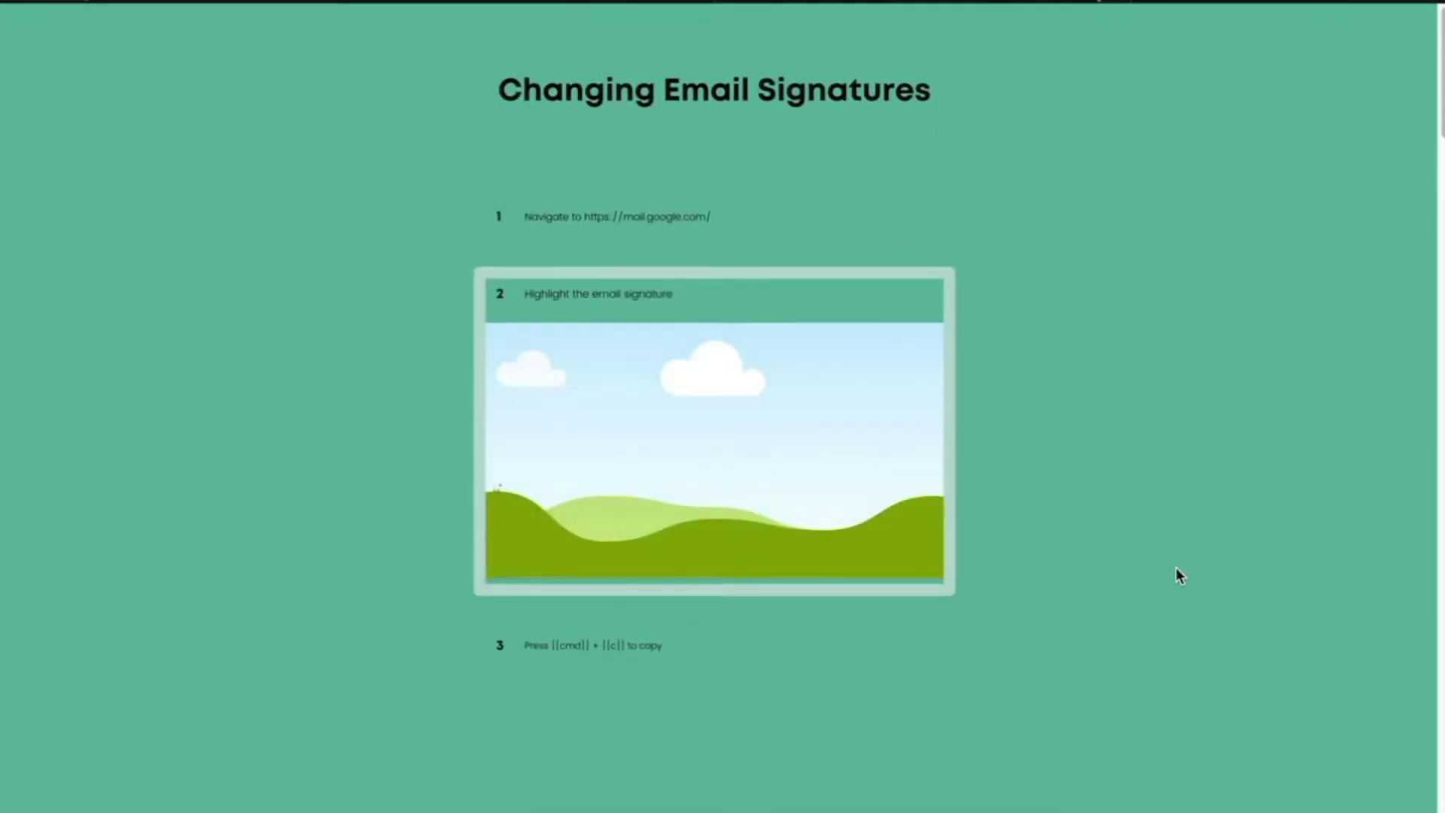
Examine how the guide's steps and page backgrounds display along the scrolling website
scroll(1177, 572, "down", 10)
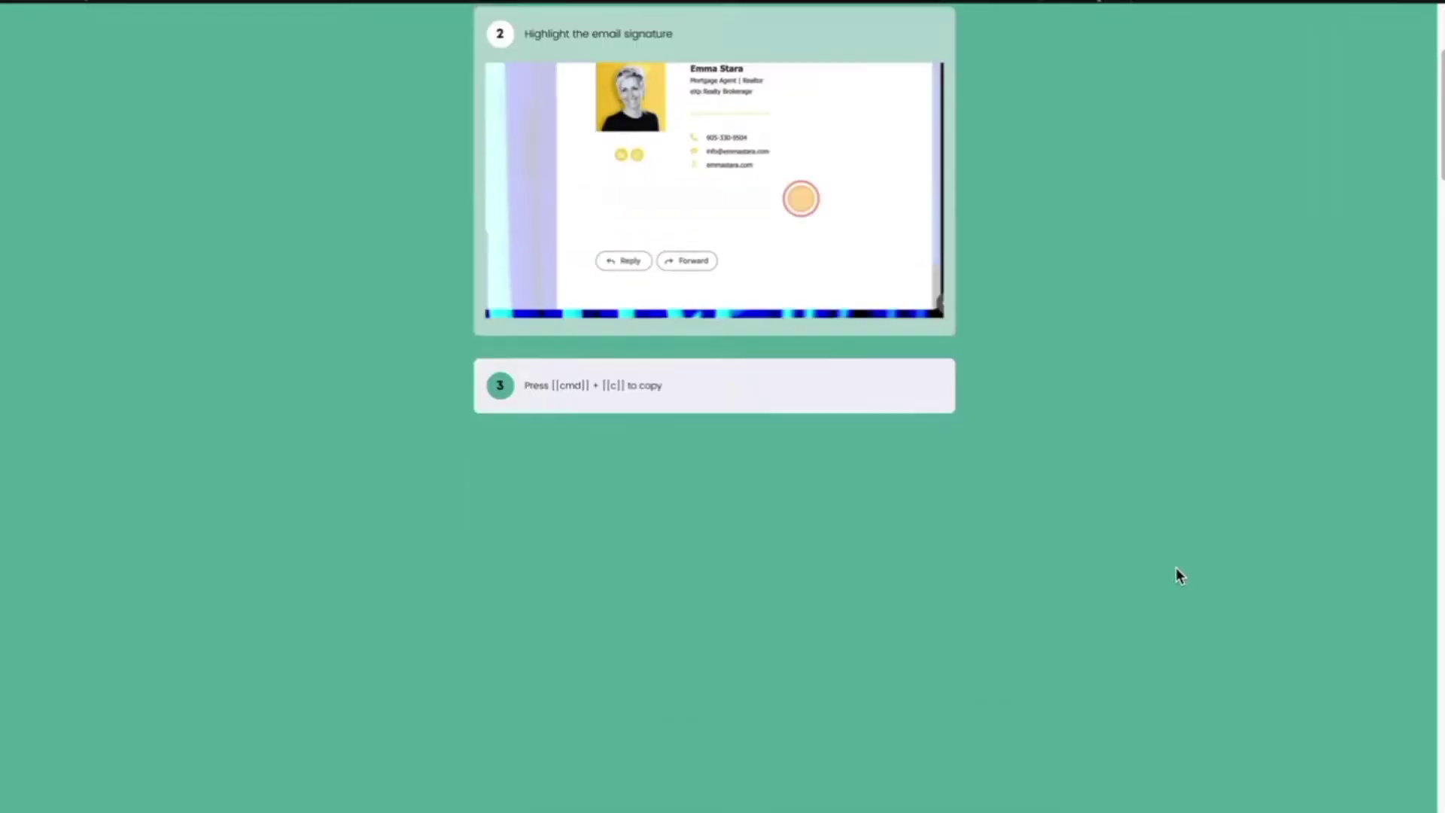
scroll(1177, 569, "down", 10)
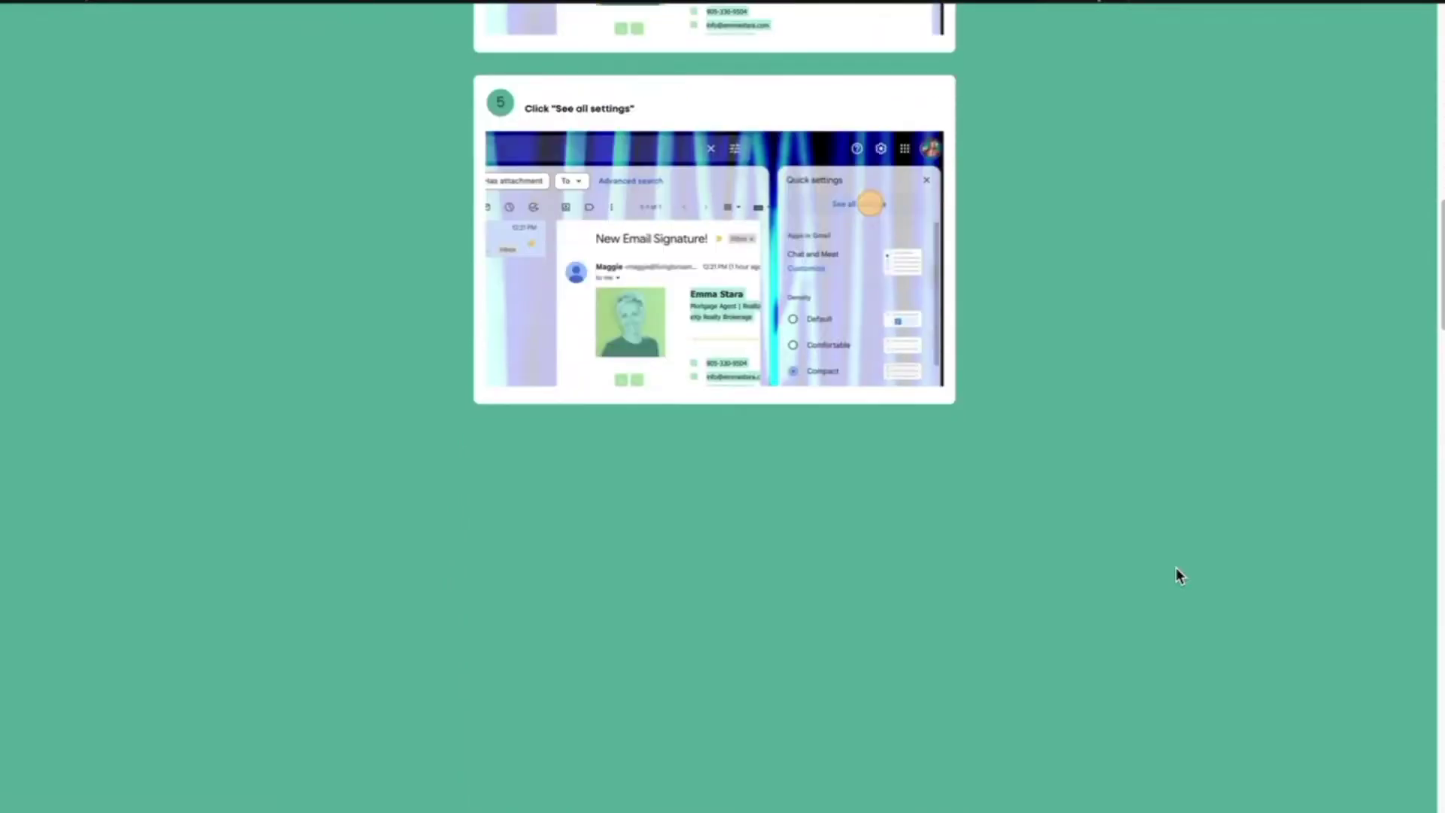
scroll(1178, 575, "down", 10)
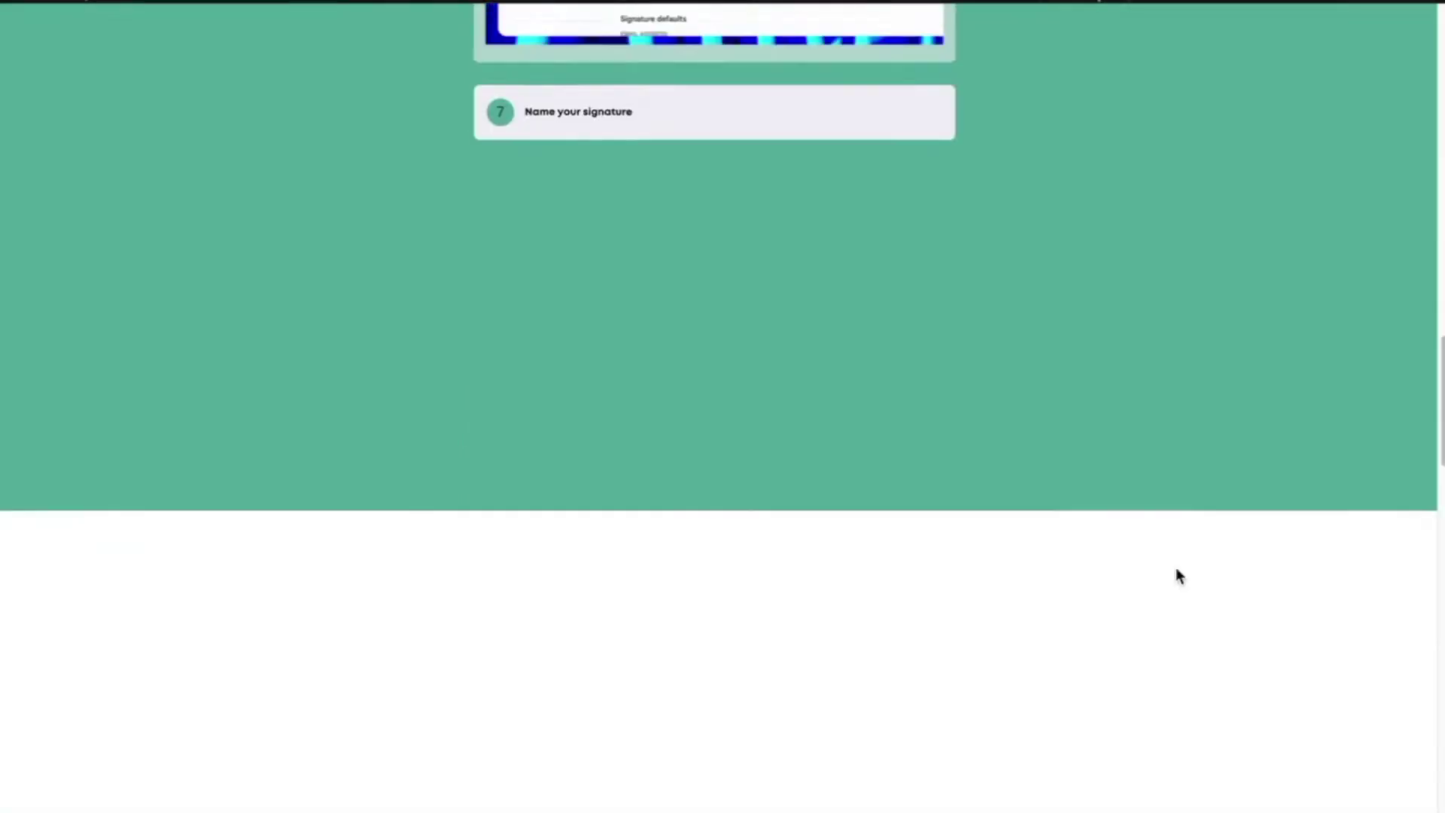
scroll(1175, 568, "down", 6)
scroll(1176, 568, "up", 13)
scroll(1176, 568, "up", 1)
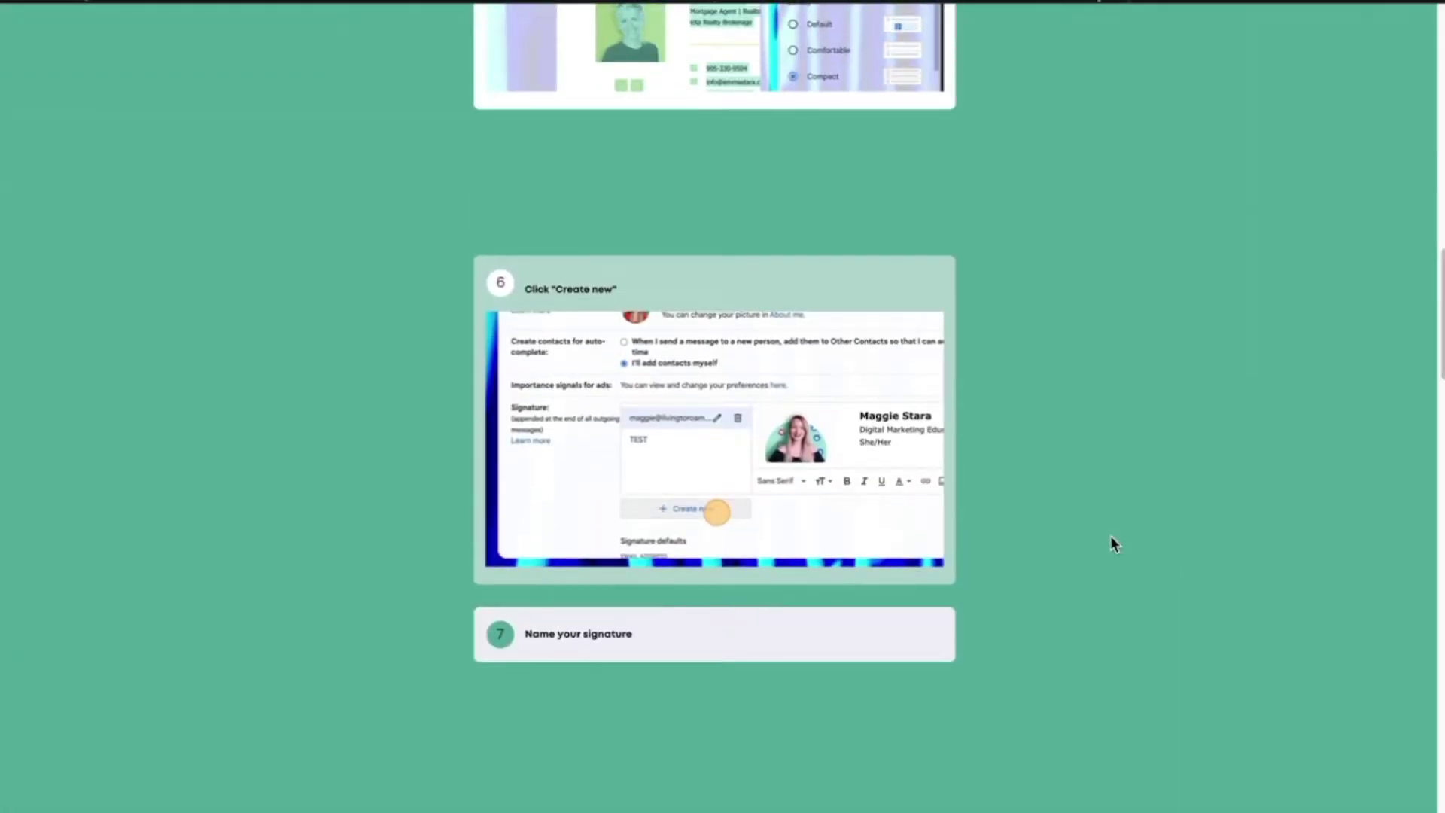
scroll(530, 288, "up", 17)
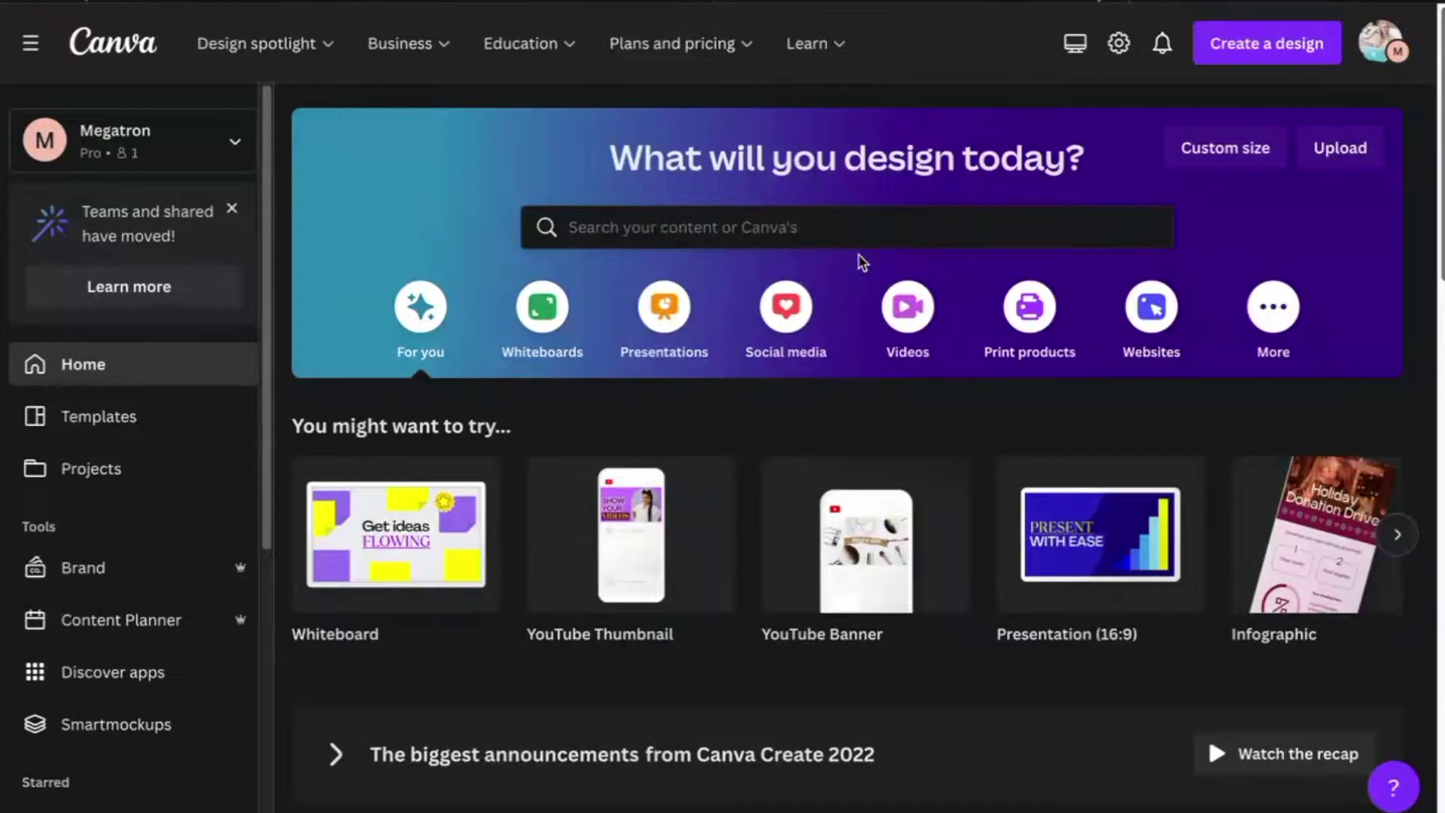
Browse the website templates from the Canva home page and open the Vivarily business website template
left_click(1155, 320)
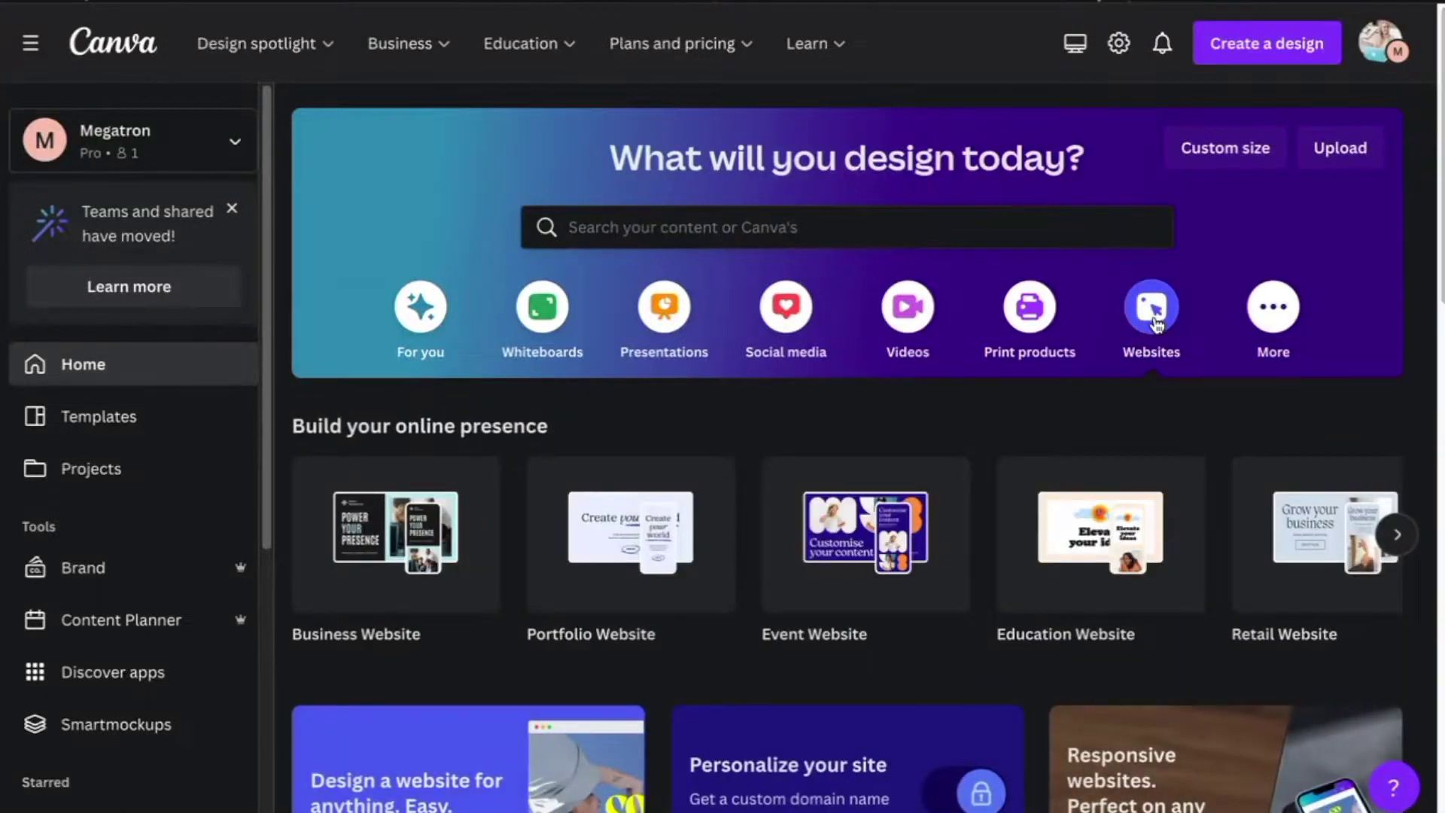
mouse_move(397, 552)
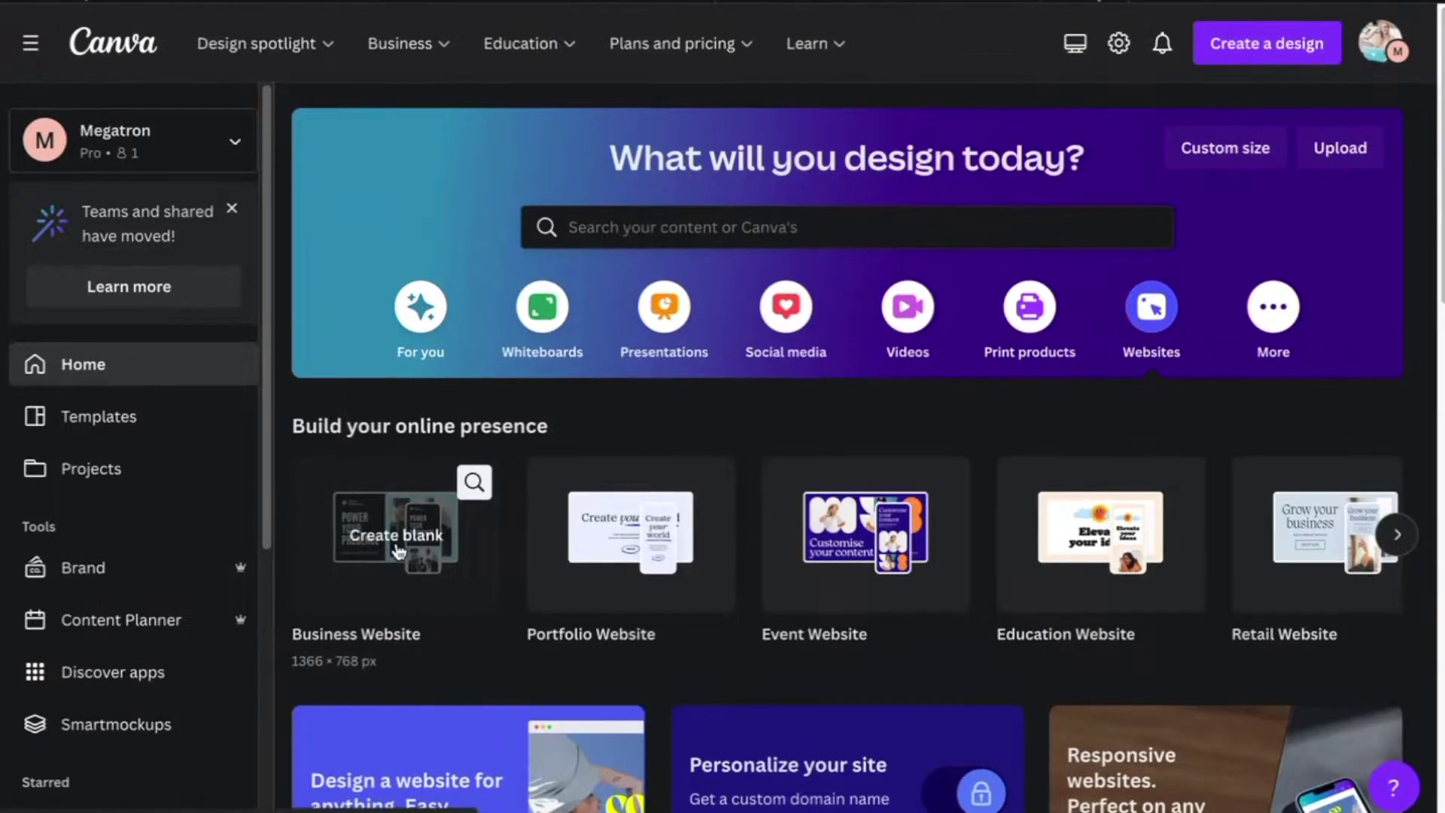
scroll(398, 552, "down", 8)
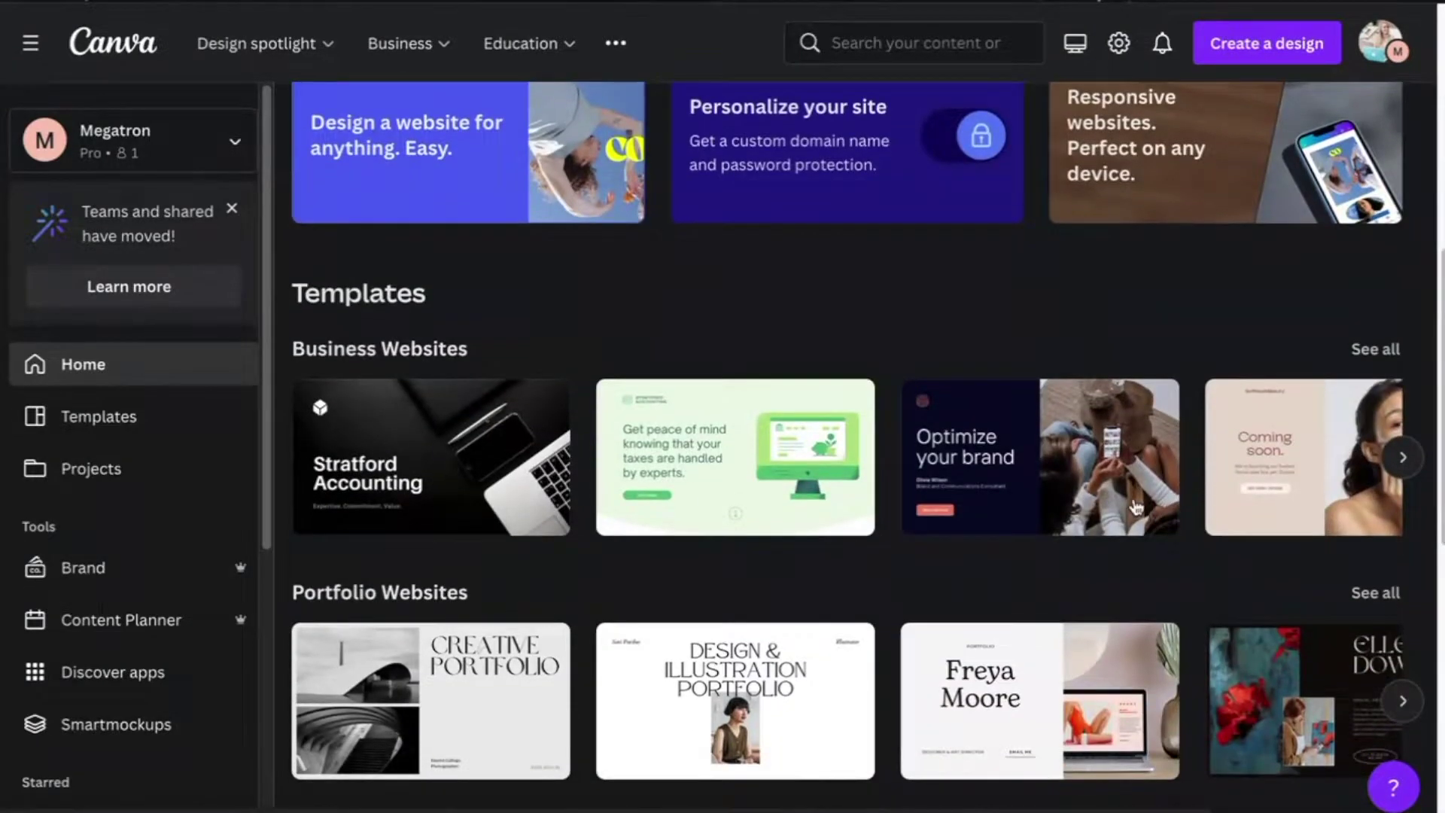
left_click(1404, 459)
left_click(1405, 461)
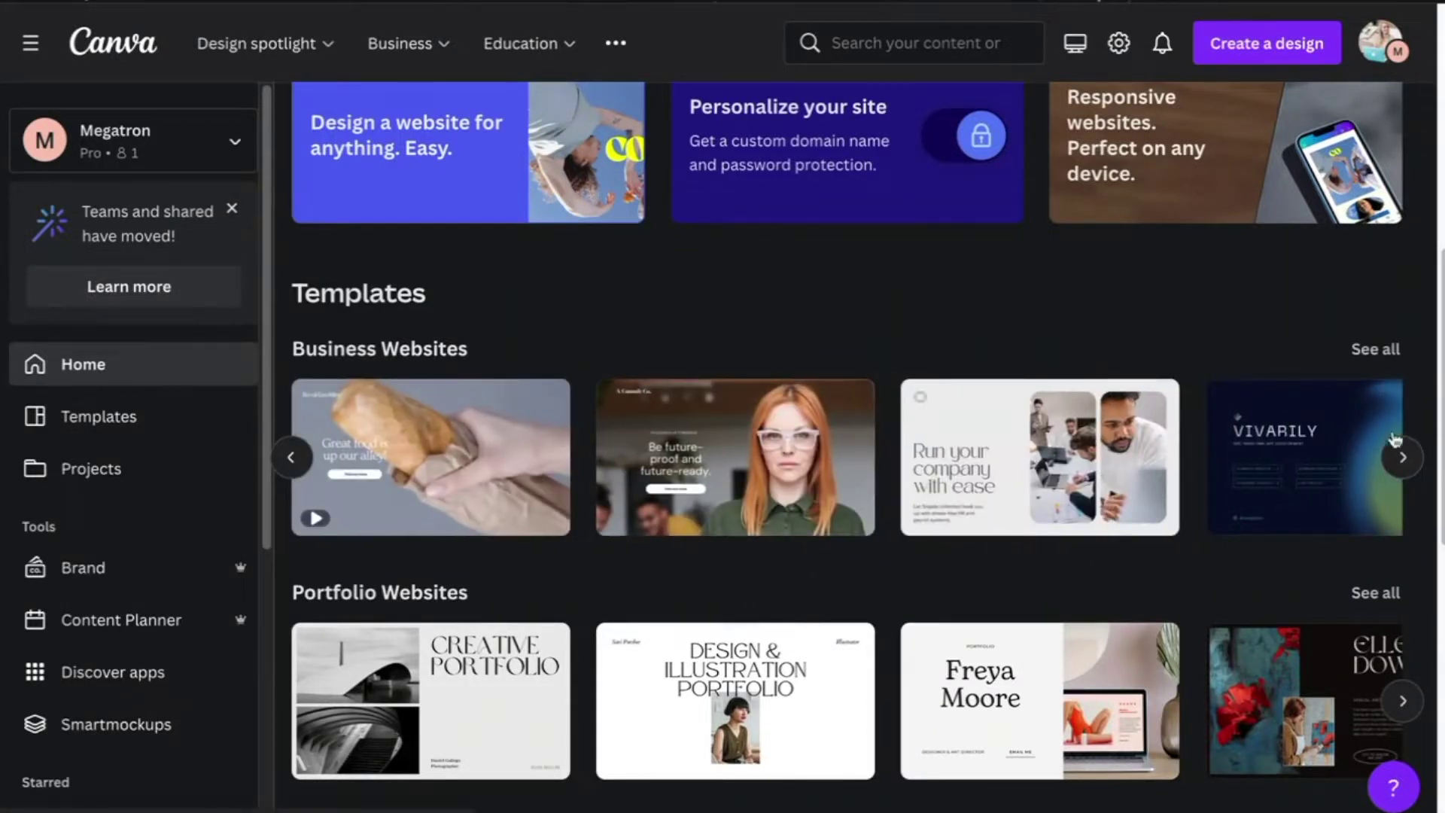
left_click(1275, 446)
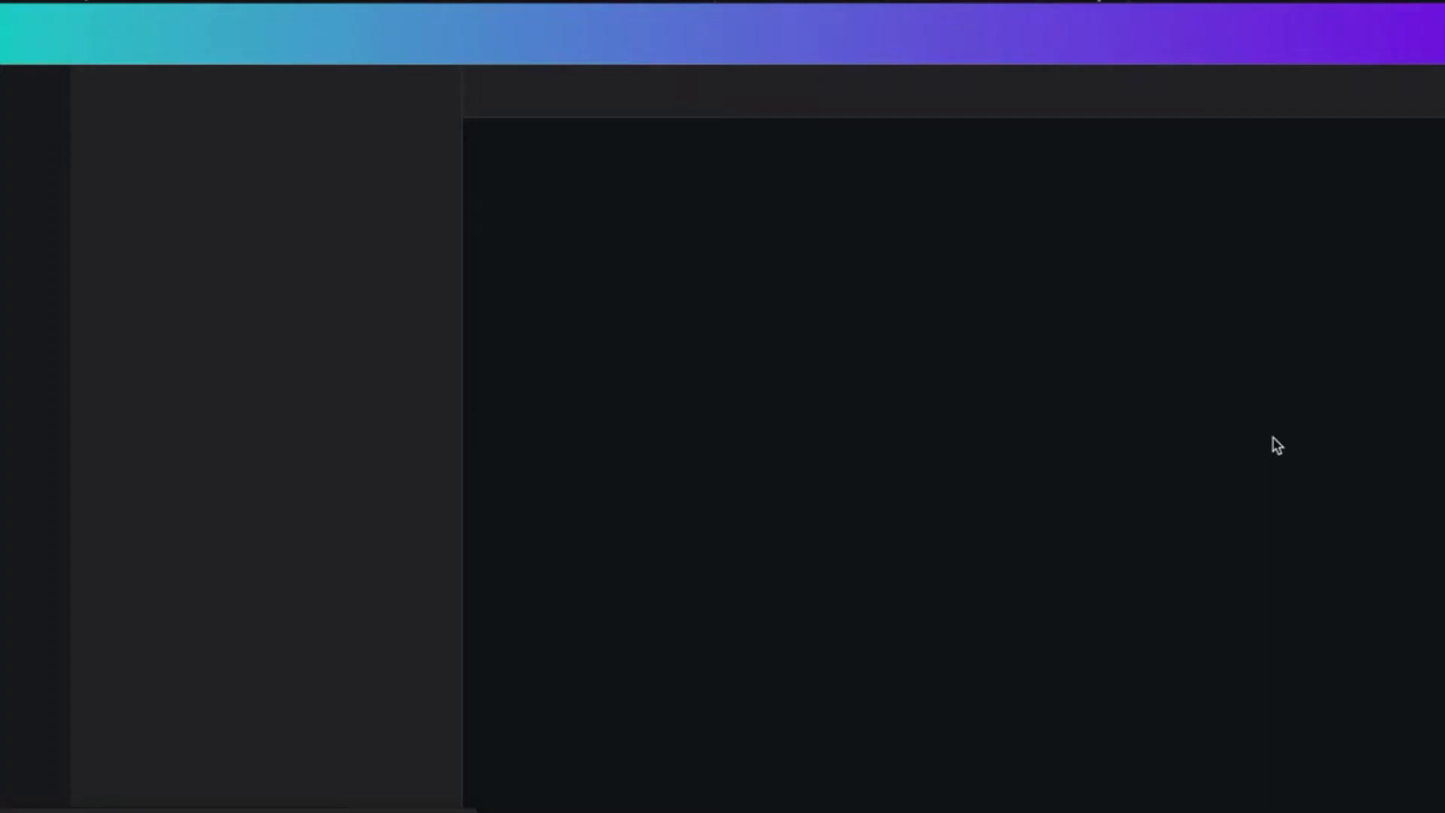